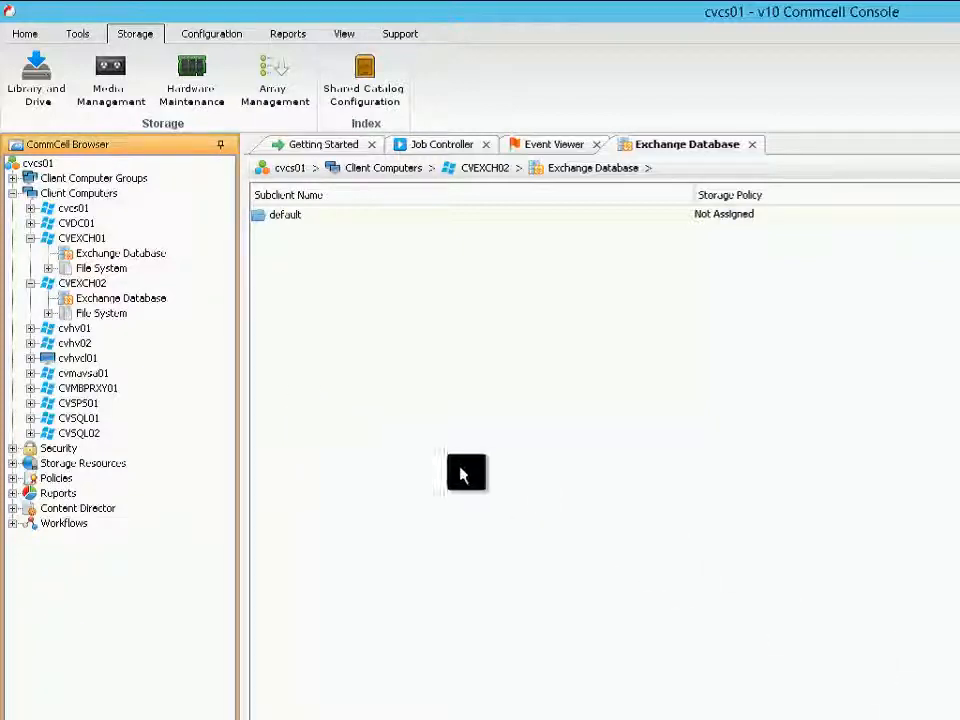
Start a new Exchange DAG client for domain MSCVLT.COM, discover DAG server CVDAG01, and include member servers CVEXCH01 and CVEXCH02.
right_click(35, 198)
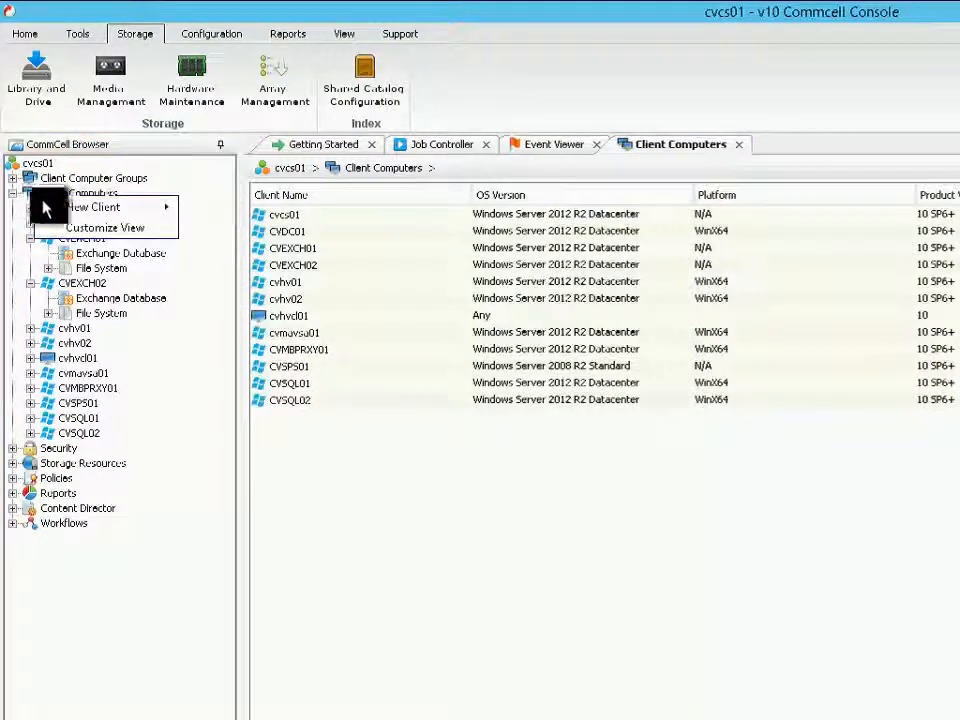
mouse_move(82, 211)
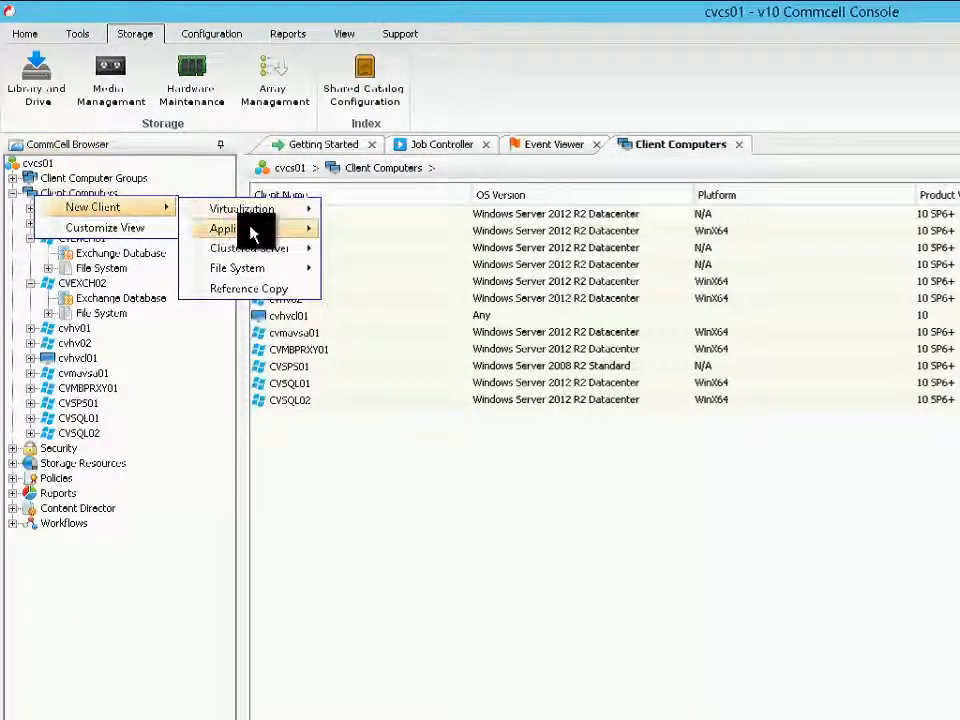
mouse_move(246, 228)
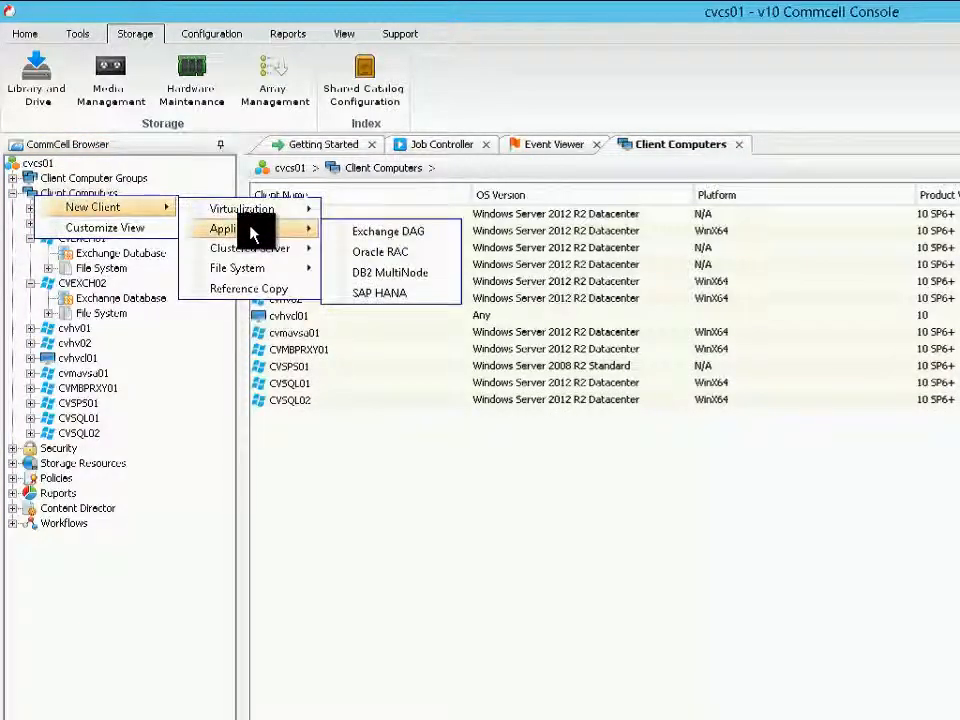
left_click(442, 238)
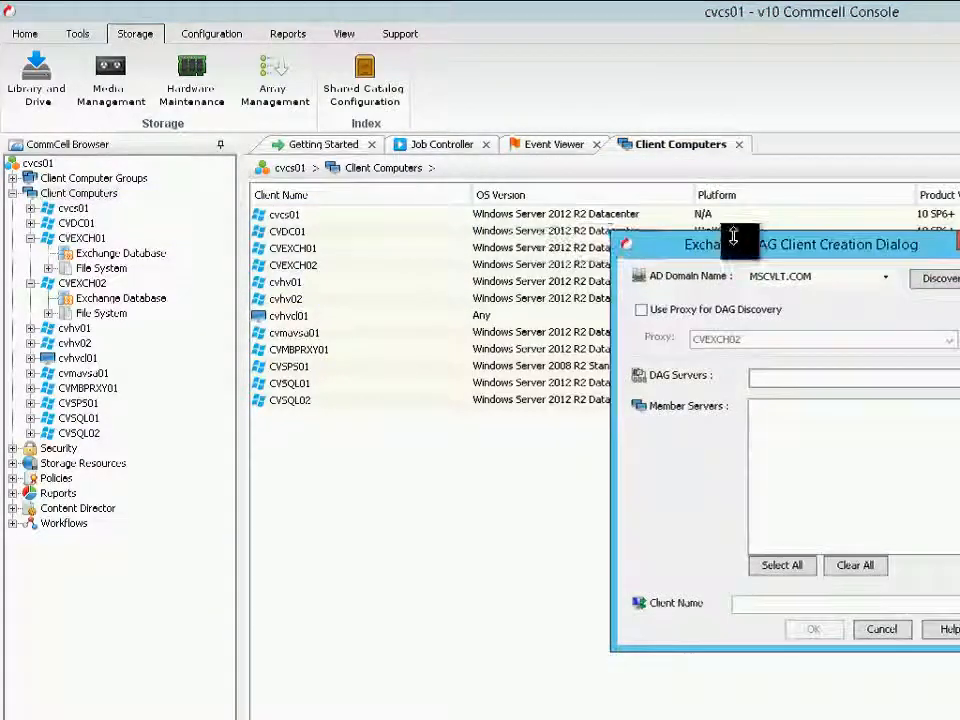
left_click_drag(729, 247, 313, 183)
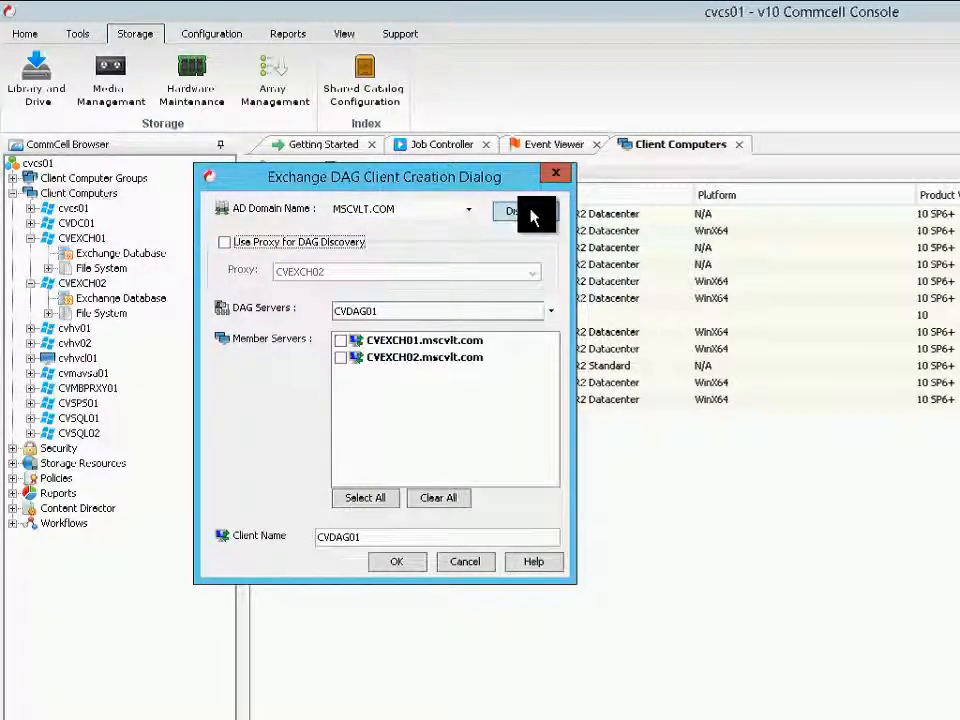
left_click(340, 343)
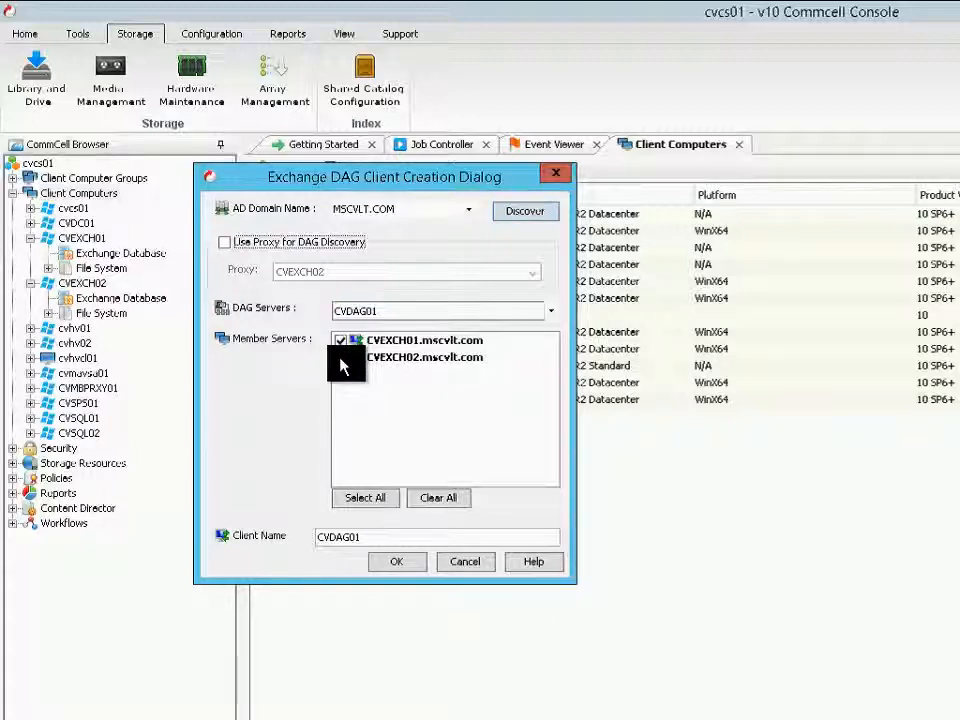
left_click(340, 358)
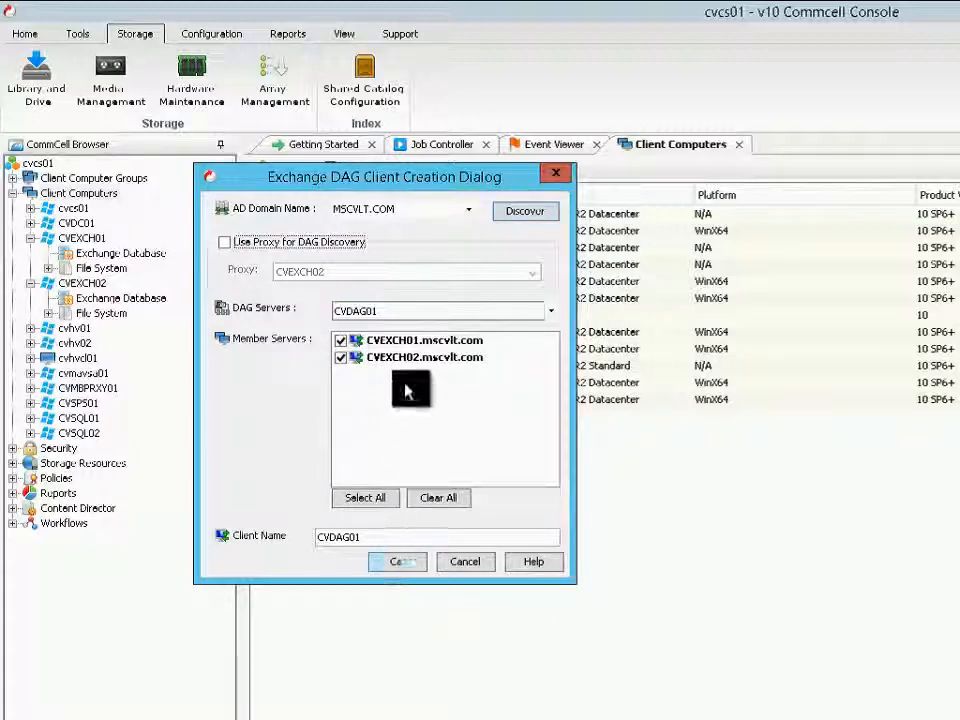
Create the DAG client under the client name CVDAG01 without using a proxy for DAG discovery.
left_click(280, 247)
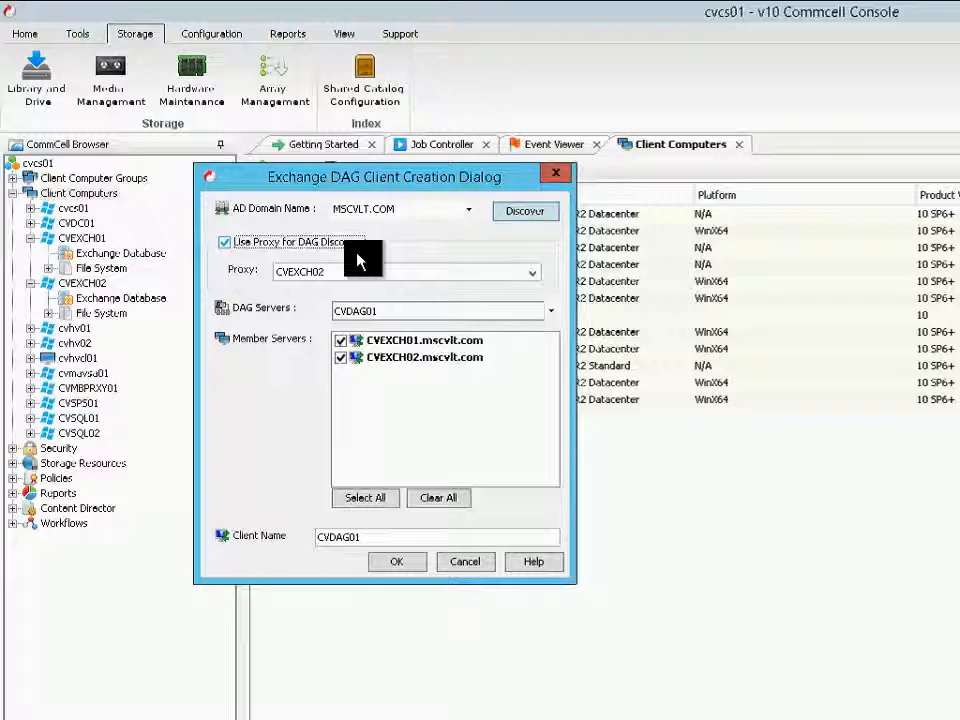
left_click(224, 242)
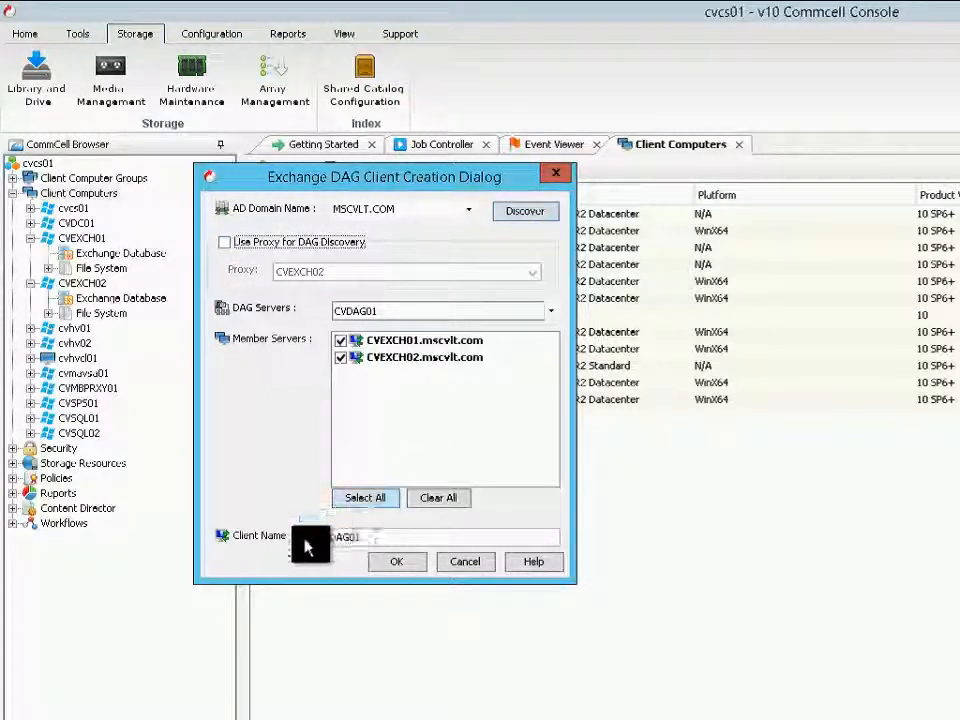
left_click_drag(366, 537, 304, 530)
left_click(382, 539)
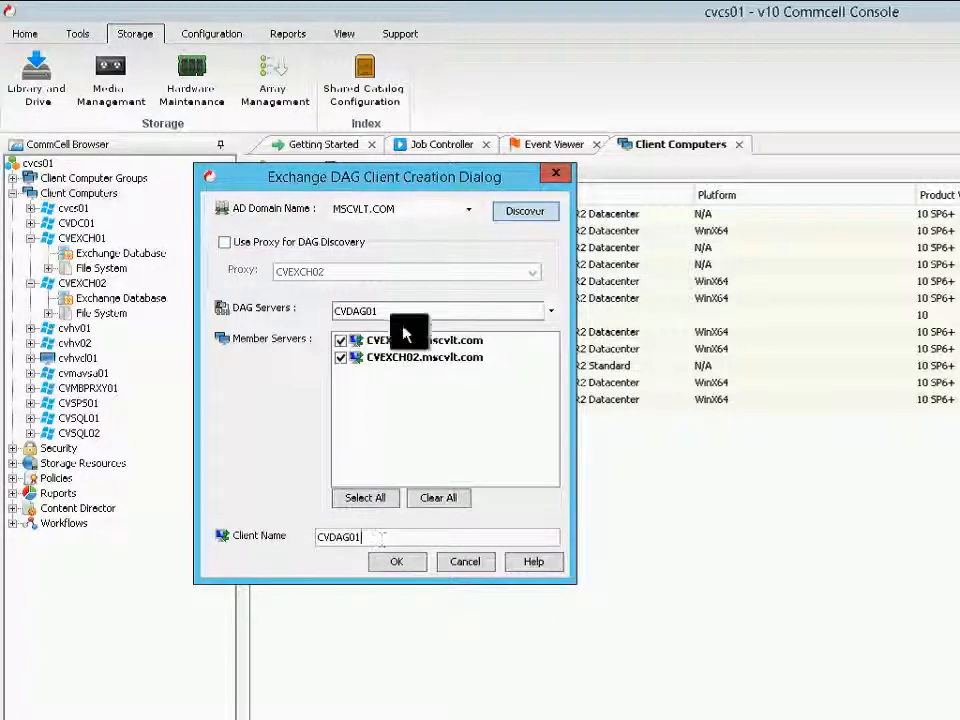
left_click(394, 561)
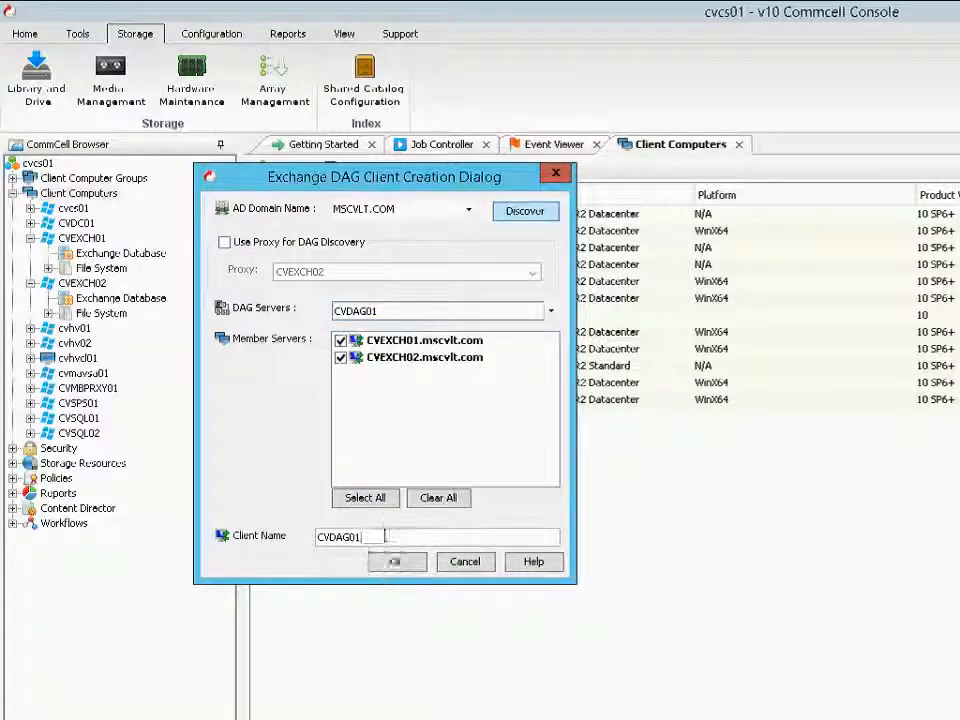
left_click(411, 566)
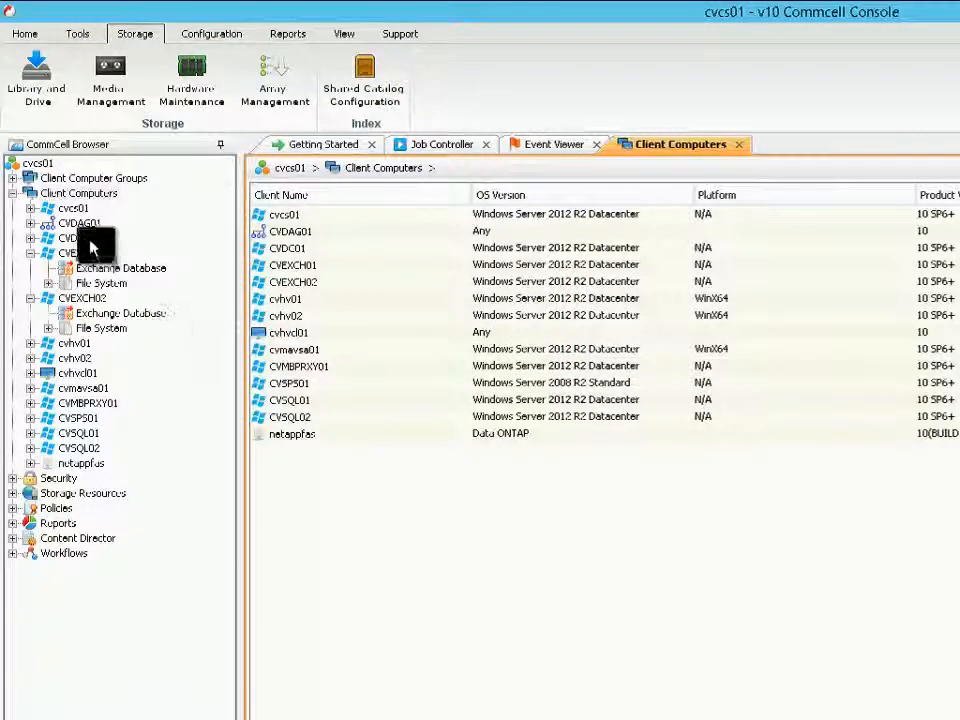
Enable IntelliSnap in the advanced client properties of CVDAG01.
double_click(84, 227)
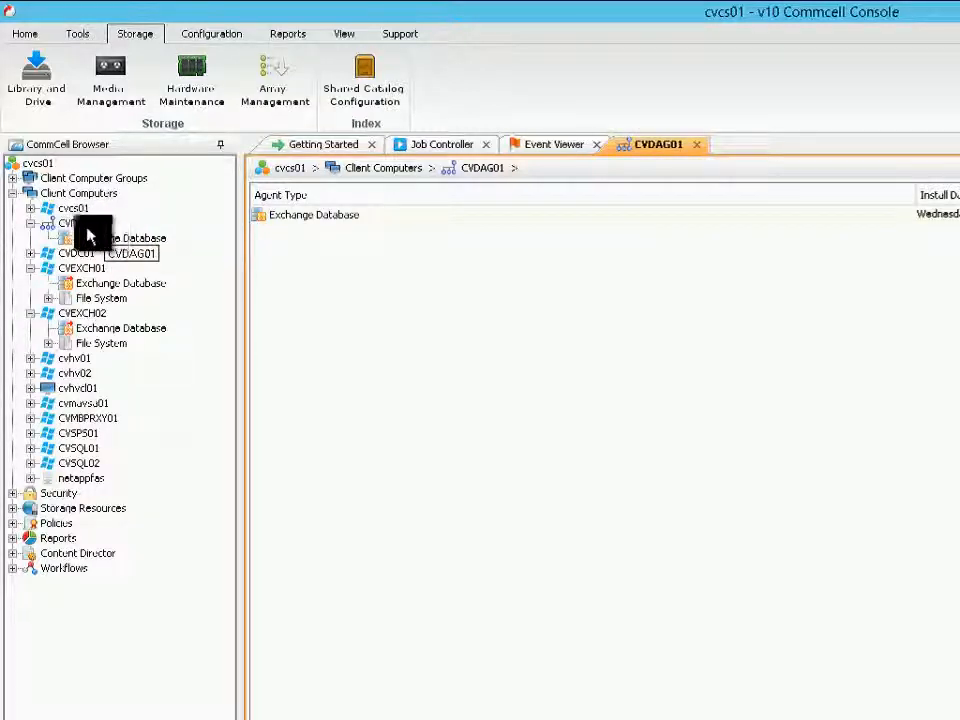
left_click(83, 229)
right_click(82, 229)
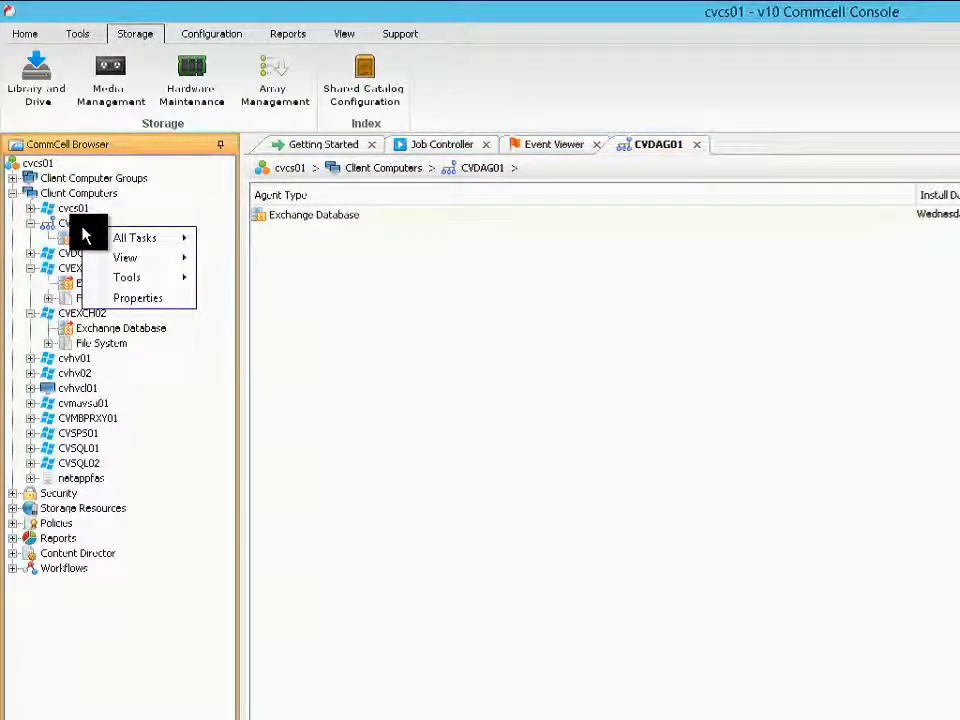
left_click(128, 305)
left_click_drag(601, 97, 268, 60)
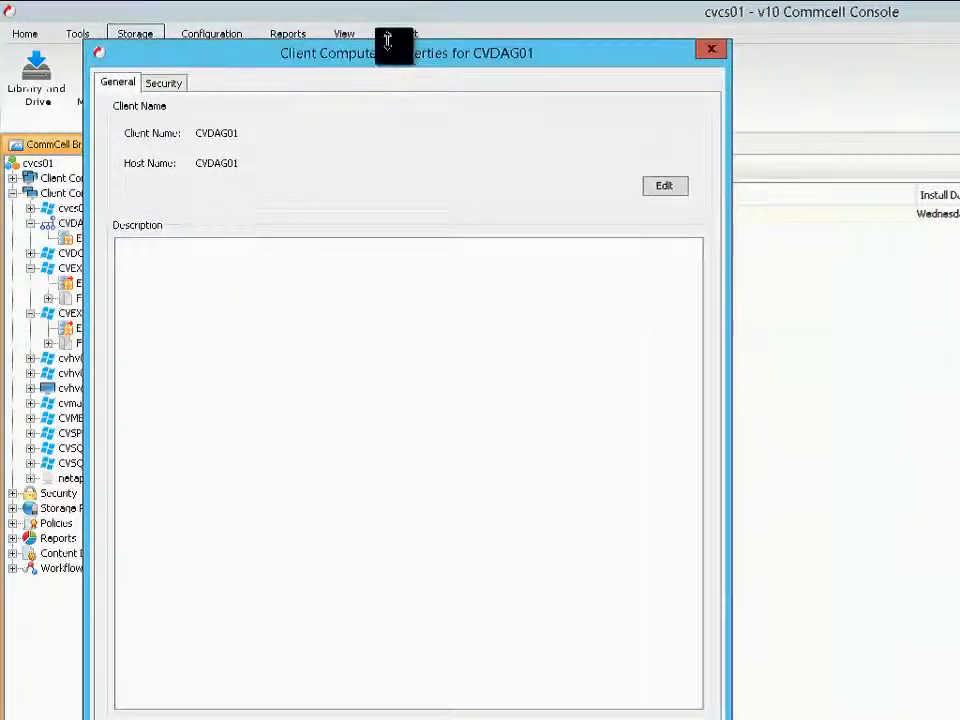
left_click_drag(388, 41, 390, 109)
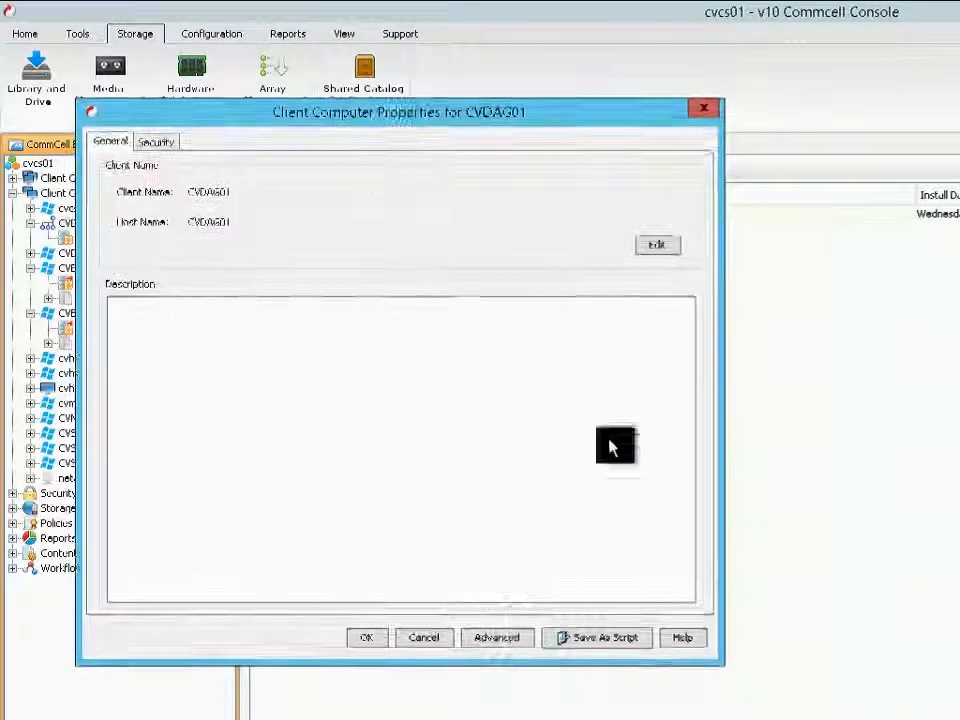
left_click(505, 640)
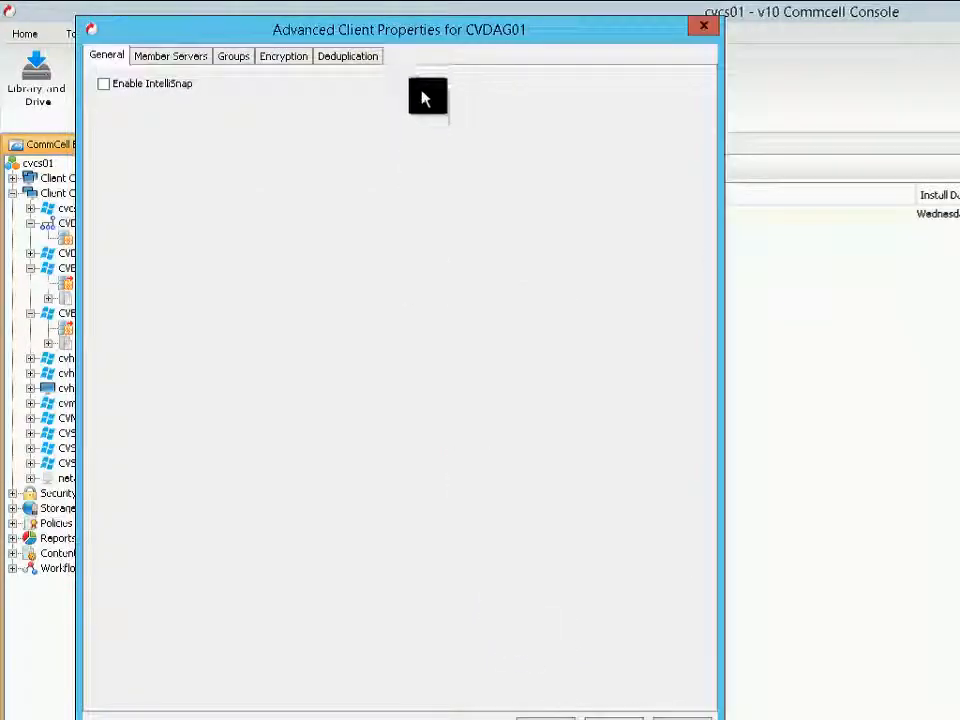
left_click_drag(429, 24, 448, 114)
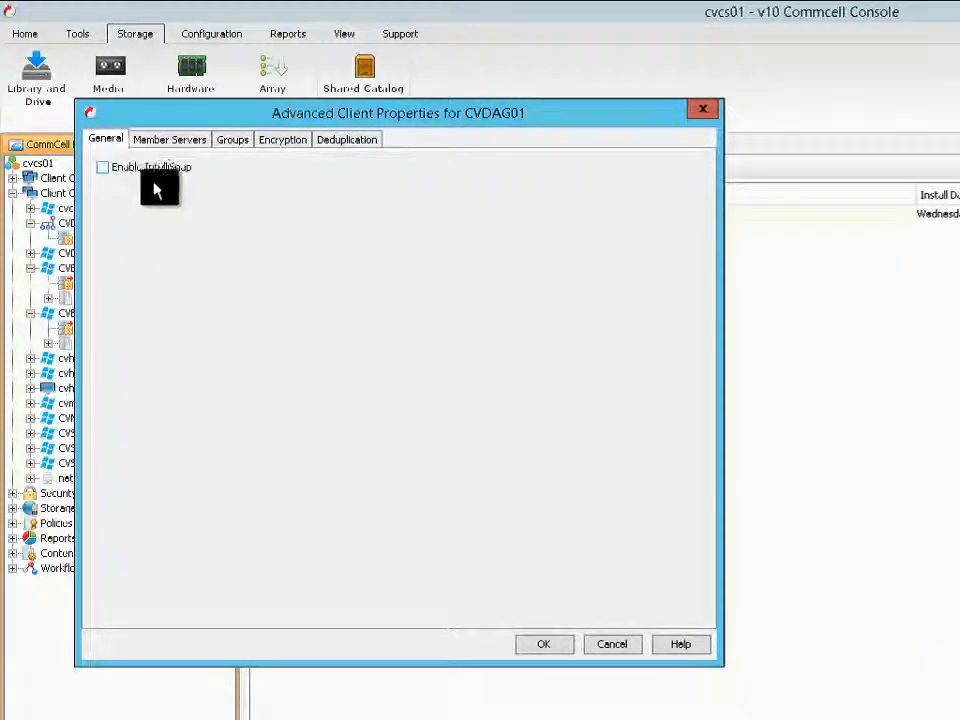
left_click(104, 172)
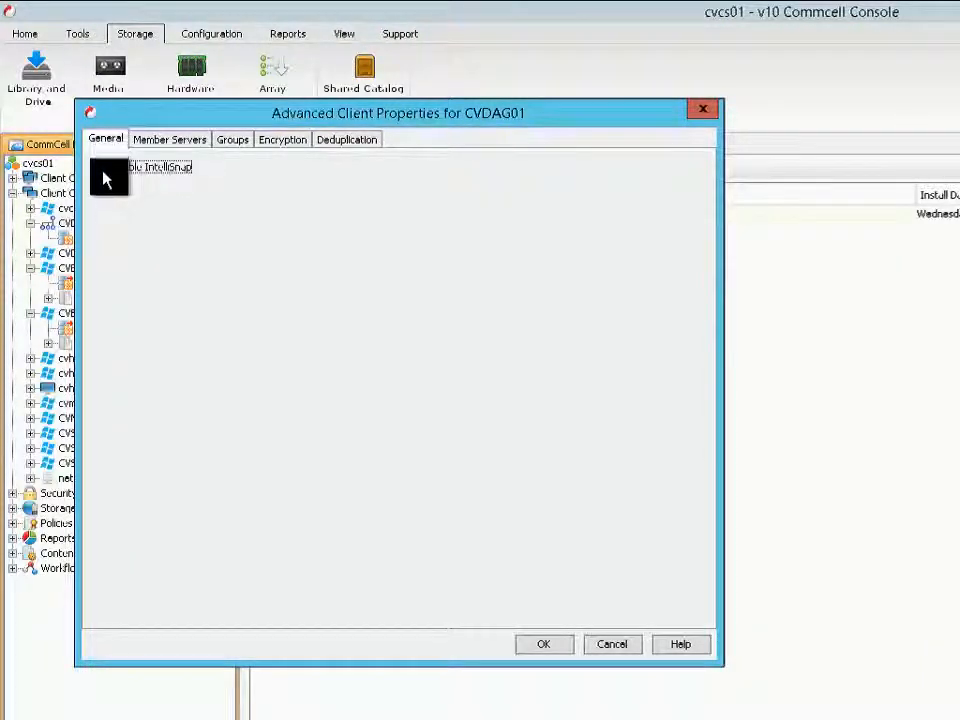
Review the member servers of CVDAG01 and save its client properties.
left_click(170, 145)
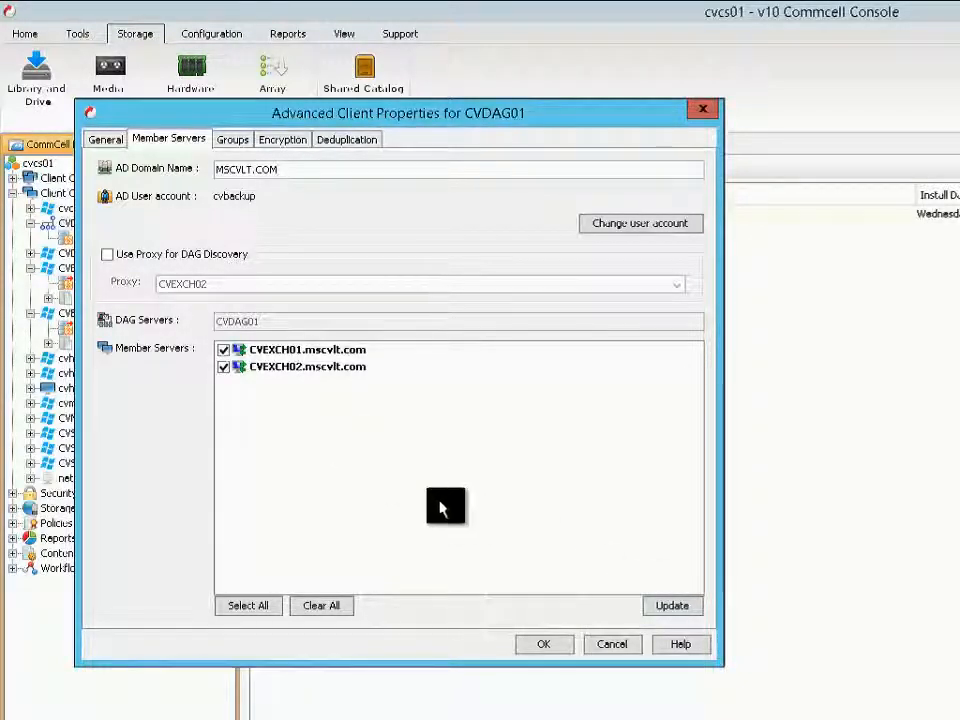
left_click(557, 653)
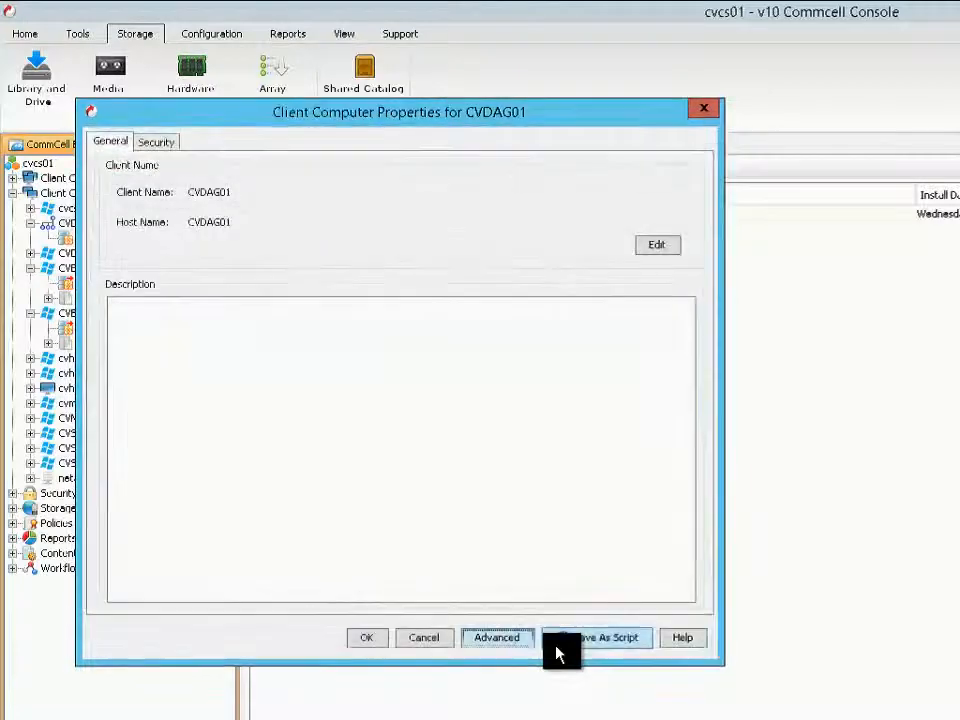
left_click(366, 640)
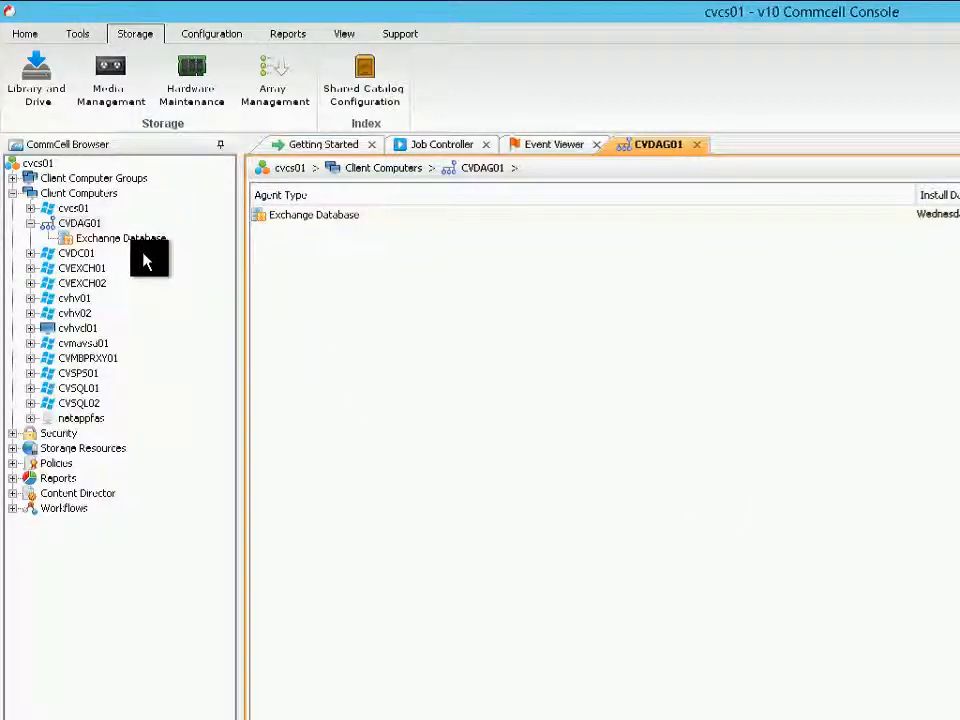
Examine the MediaAgents under Storage Resources and the subclients of CVDAG01's Exchange Database agent.
left_click(13, 450)
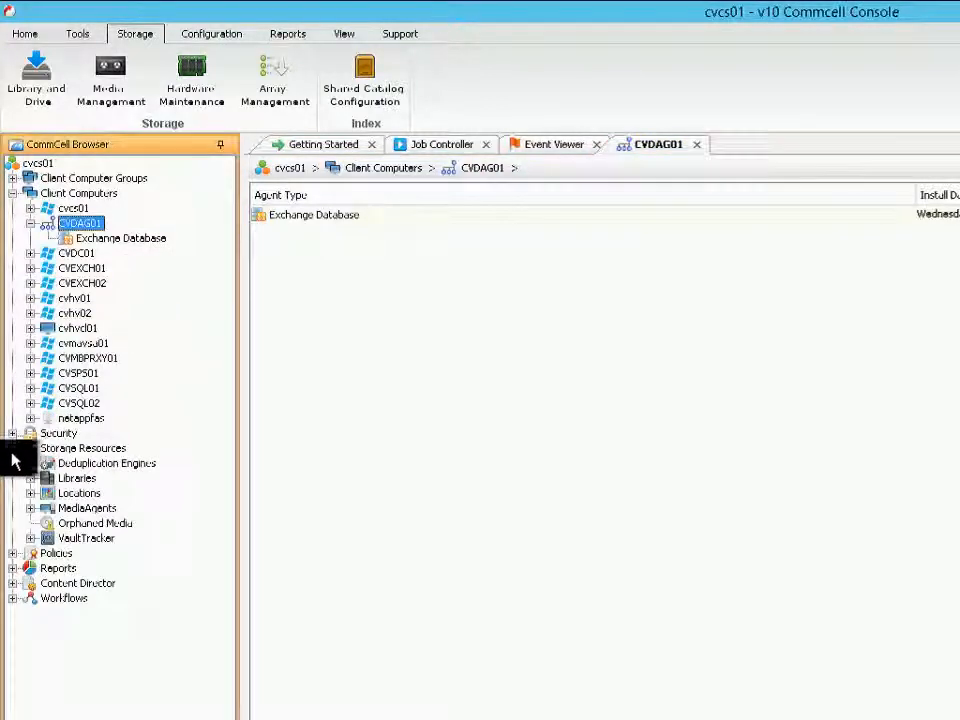
left_click(30, 509)
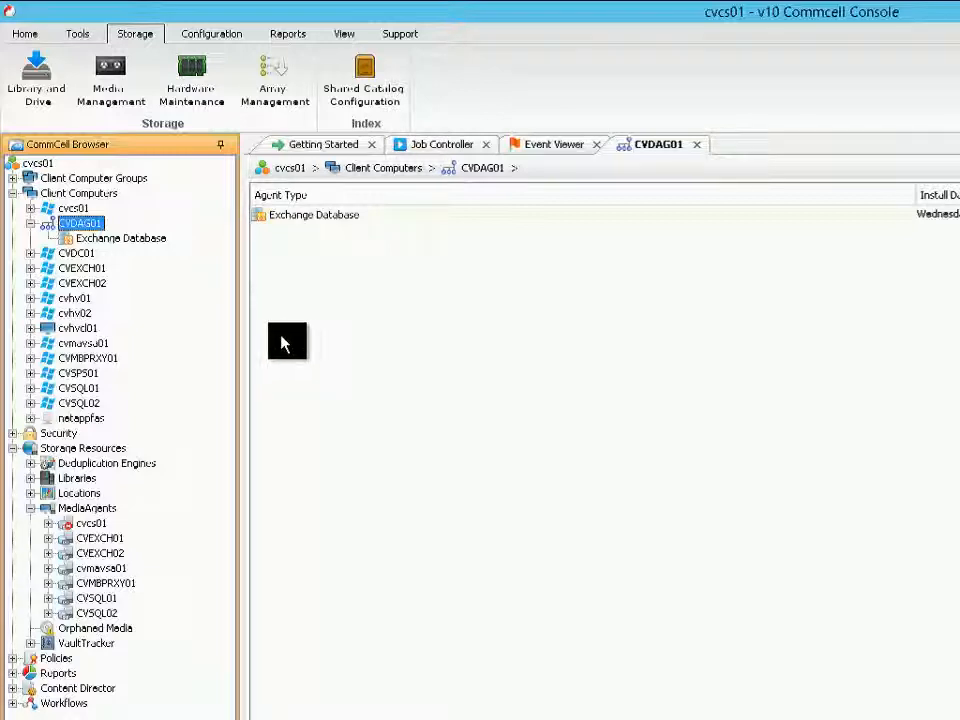
left_click(94, 240)
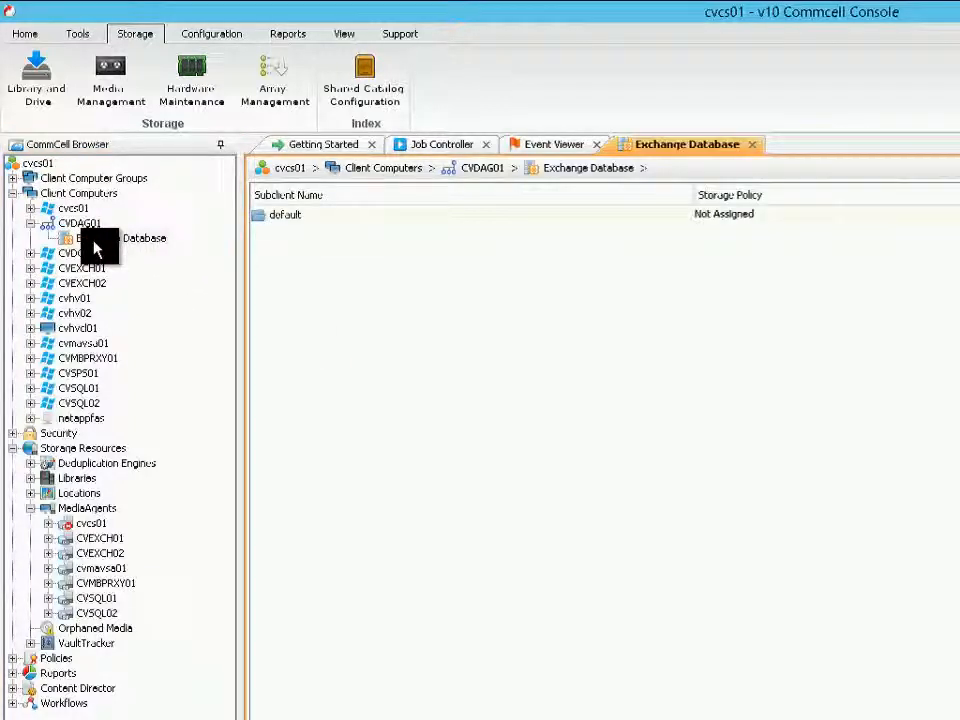
left_click(294, 215)
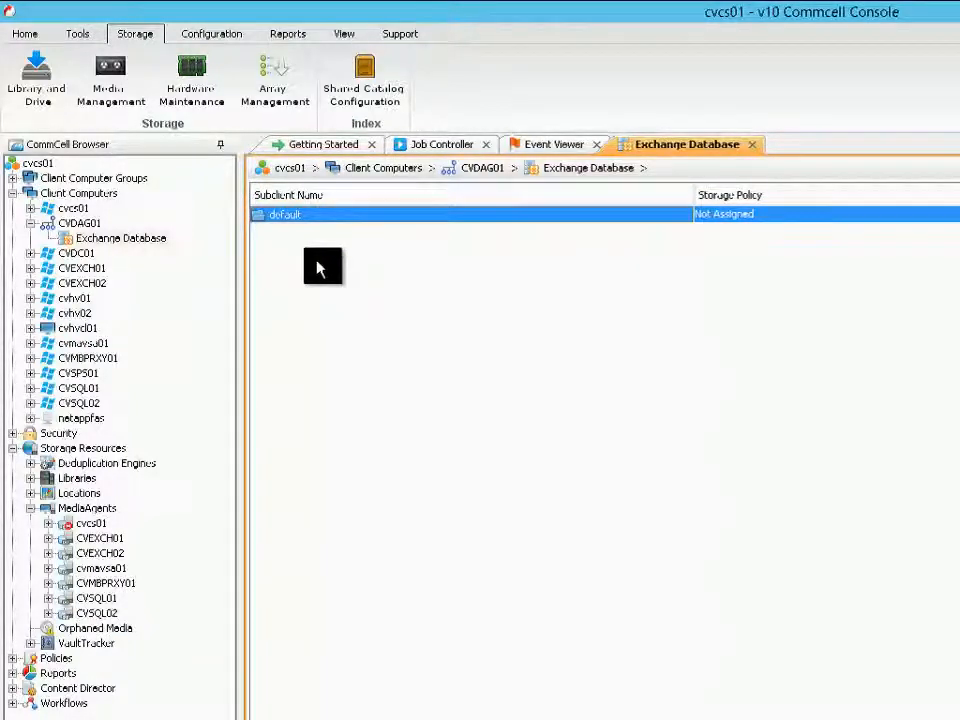
Start a new subclient under CVDAG01's Exchange Database agent and name it MDB1.
right_click(99, 244)
mouse_move(115, 256)
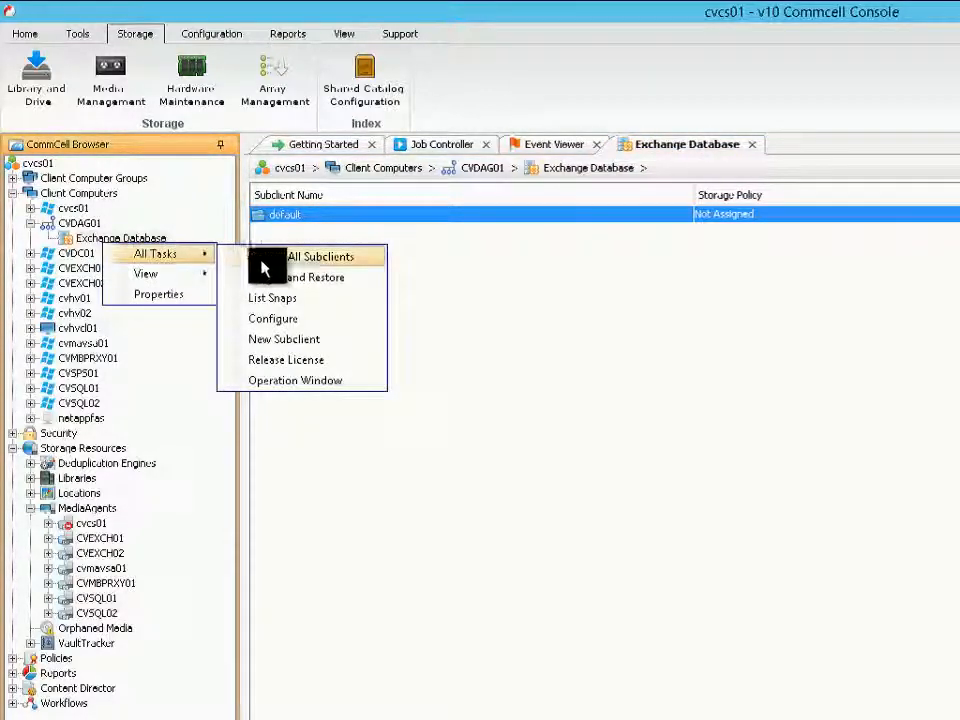
left_click(298, 345)
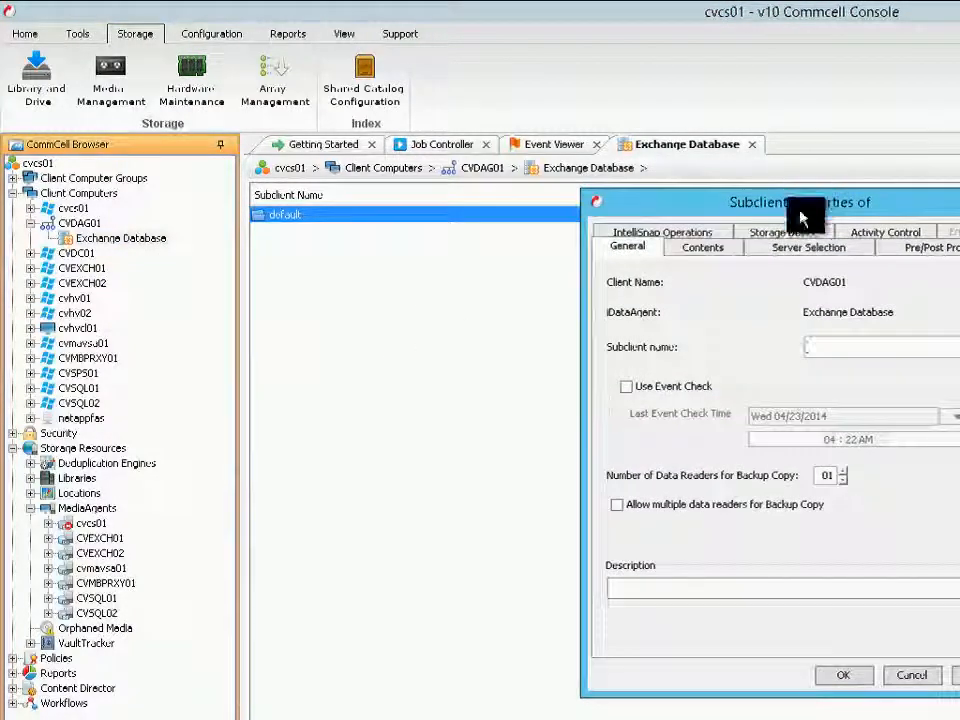
left_click_drag(802, 200, 421, 167)
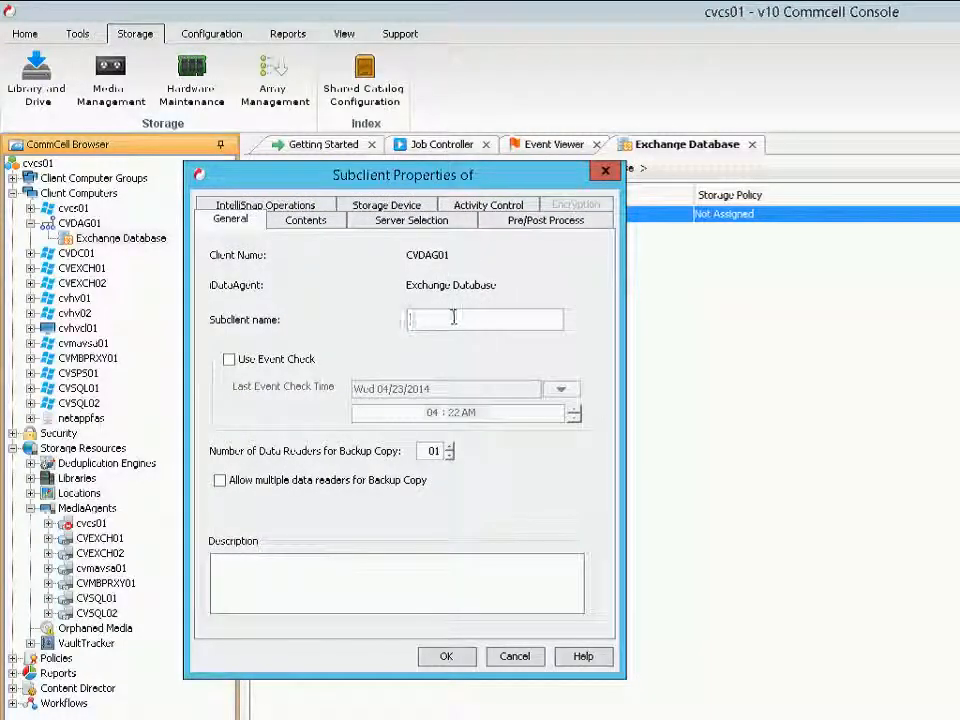
type("MDB1")
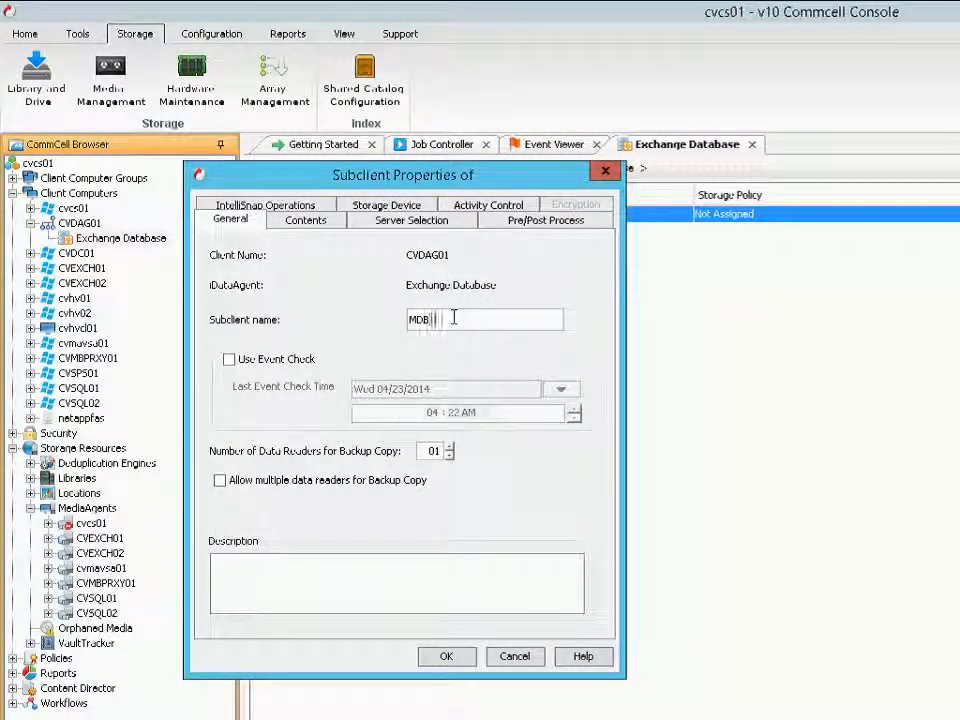
Discover the Exchange databases available for the new subclient's contents.
left_click(310, 226)
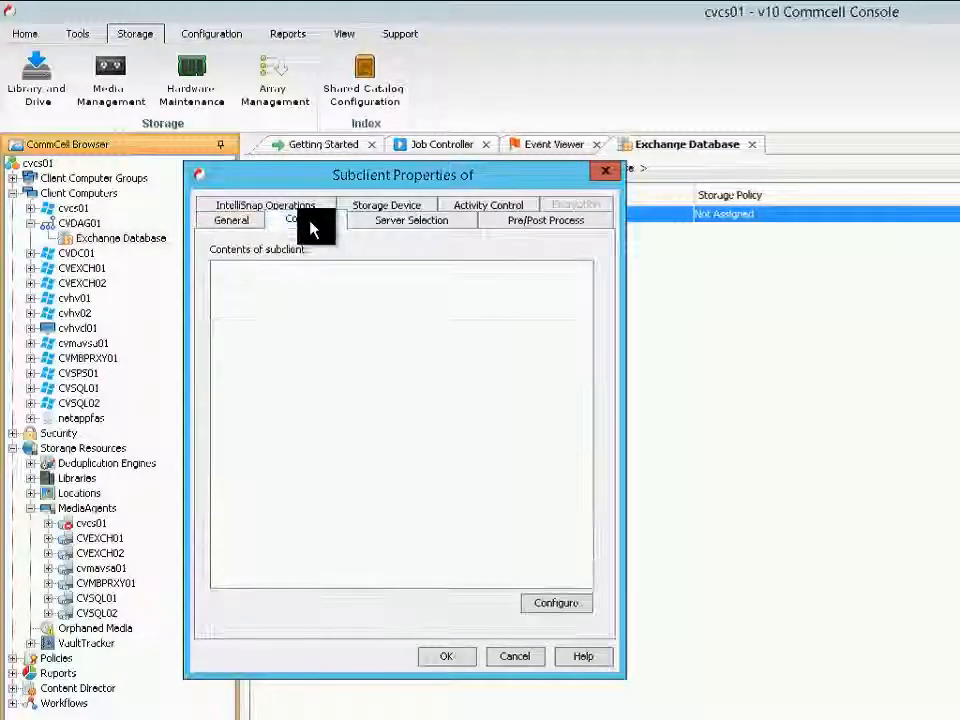
left_click(557, 601)
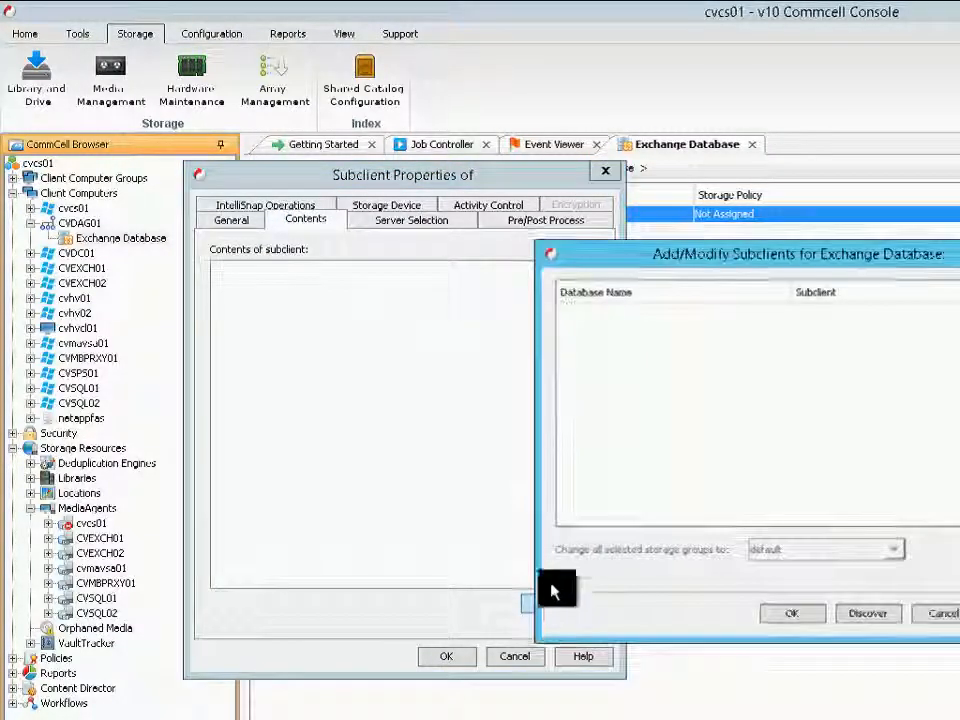
left_click_drag(815, 278, 589, 240)
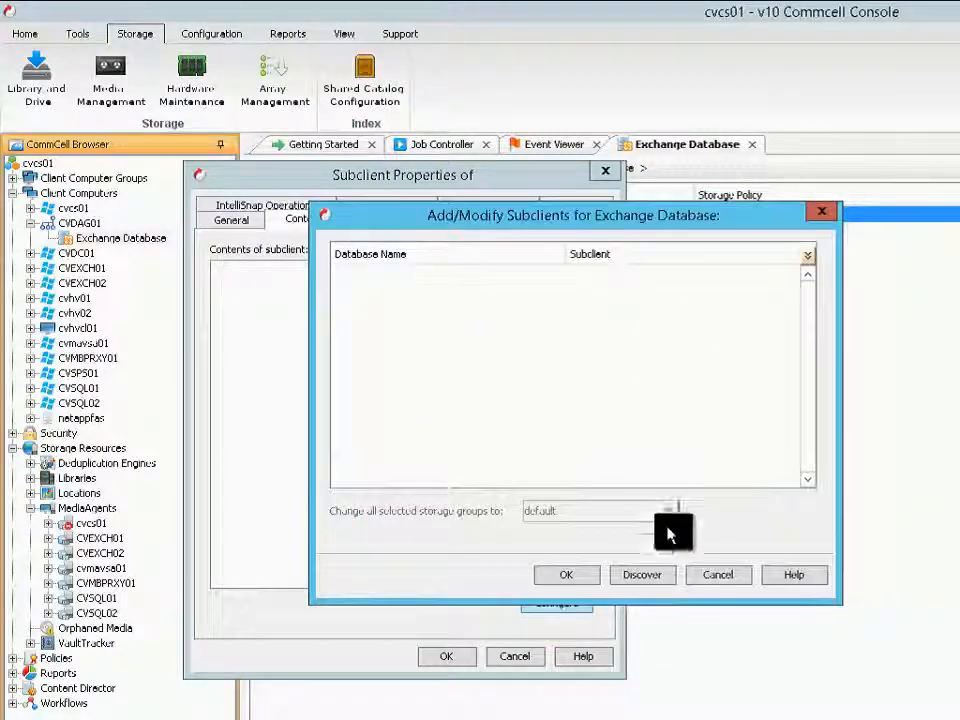
left_click(640, 577)
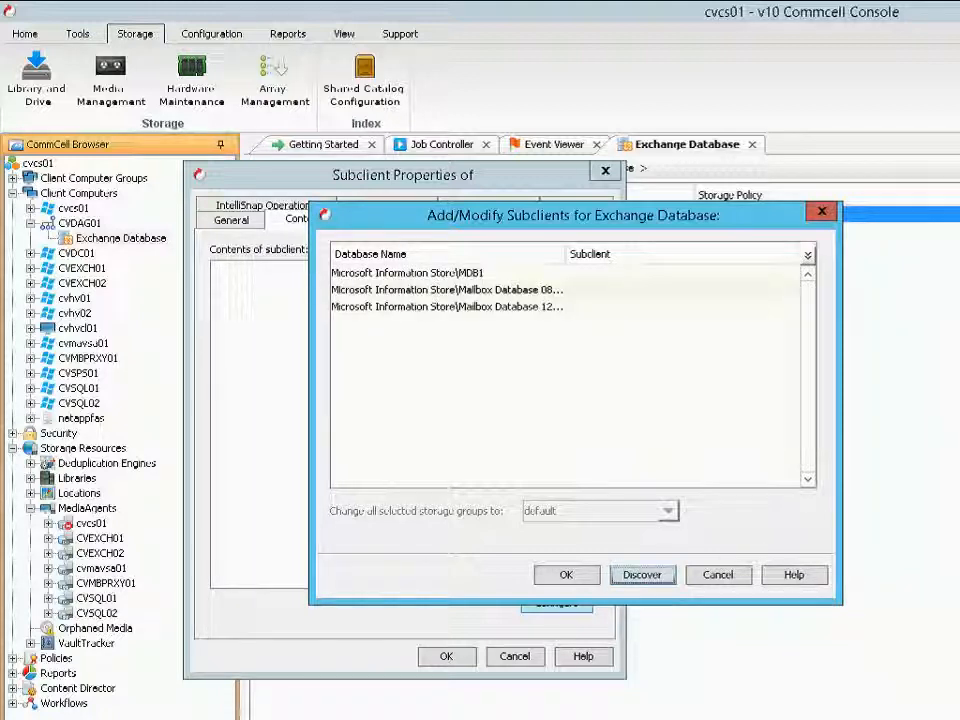
Assign the Microsoft Information Store\MDB1 database to subclient MDB1 and accept leaving the remaining databases to the default subclient.
left_click(467, 279)
left_click(680, 285)
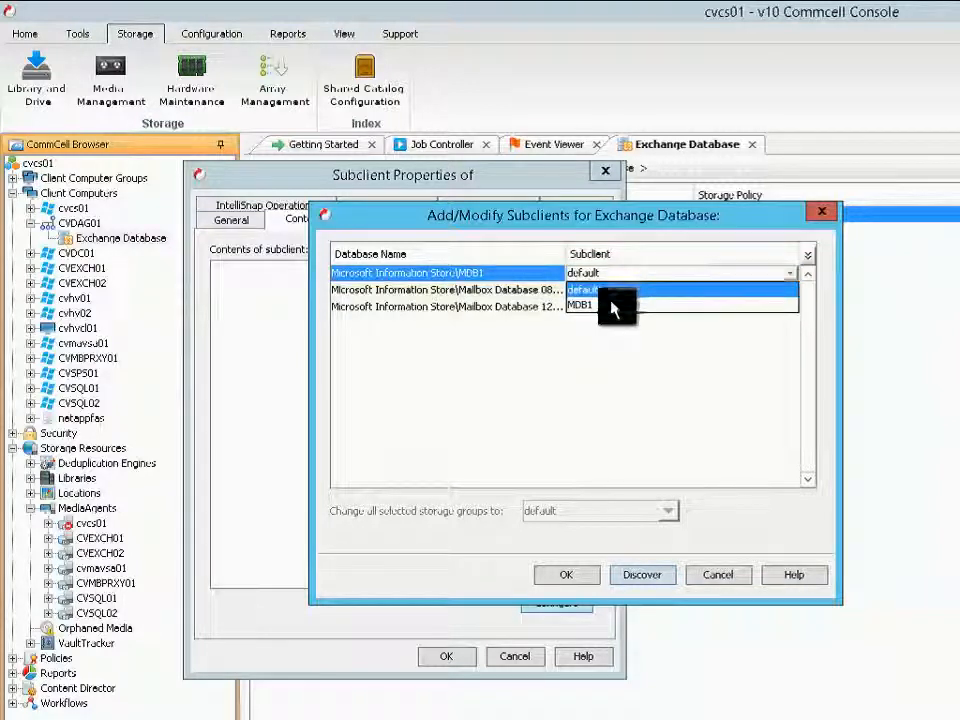
left_click(611, 305)
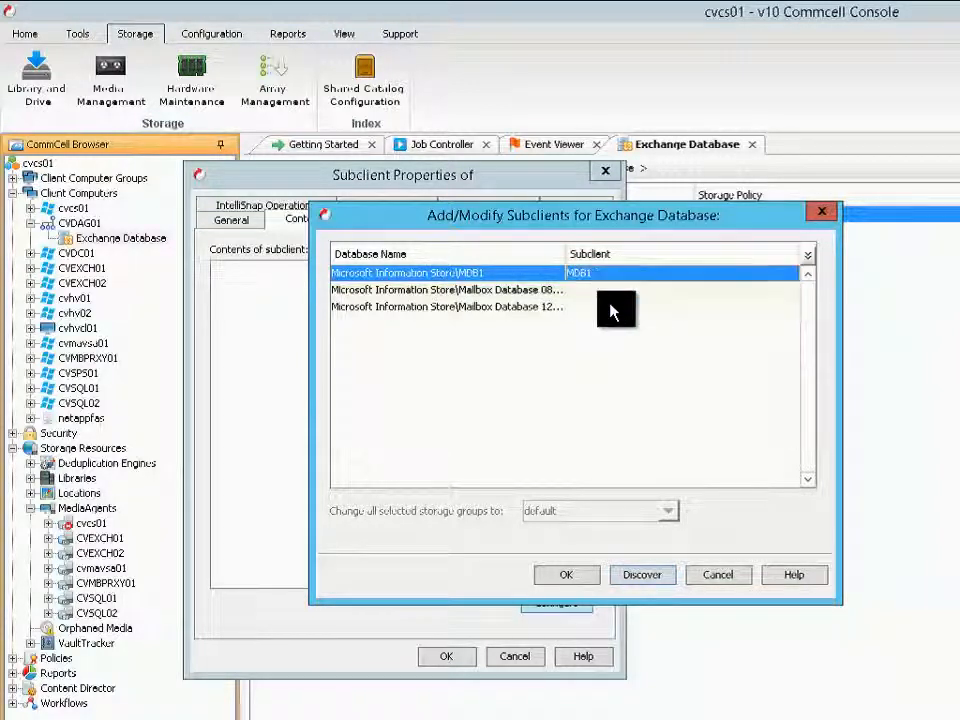
left_click(561, 578)
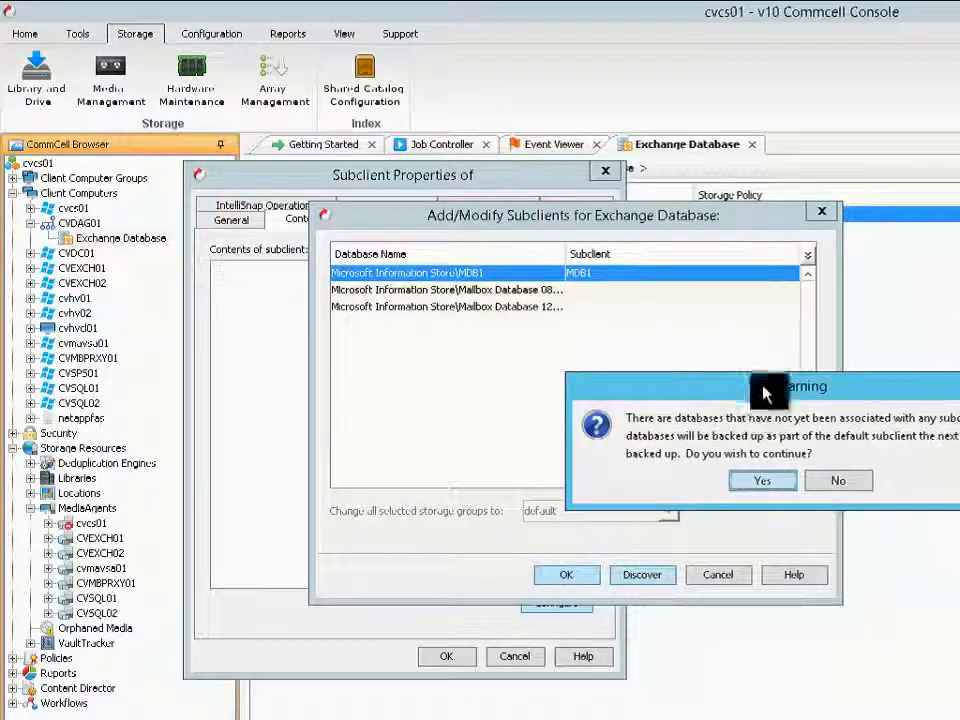
left_click_drag(765, 392, 544, 343)
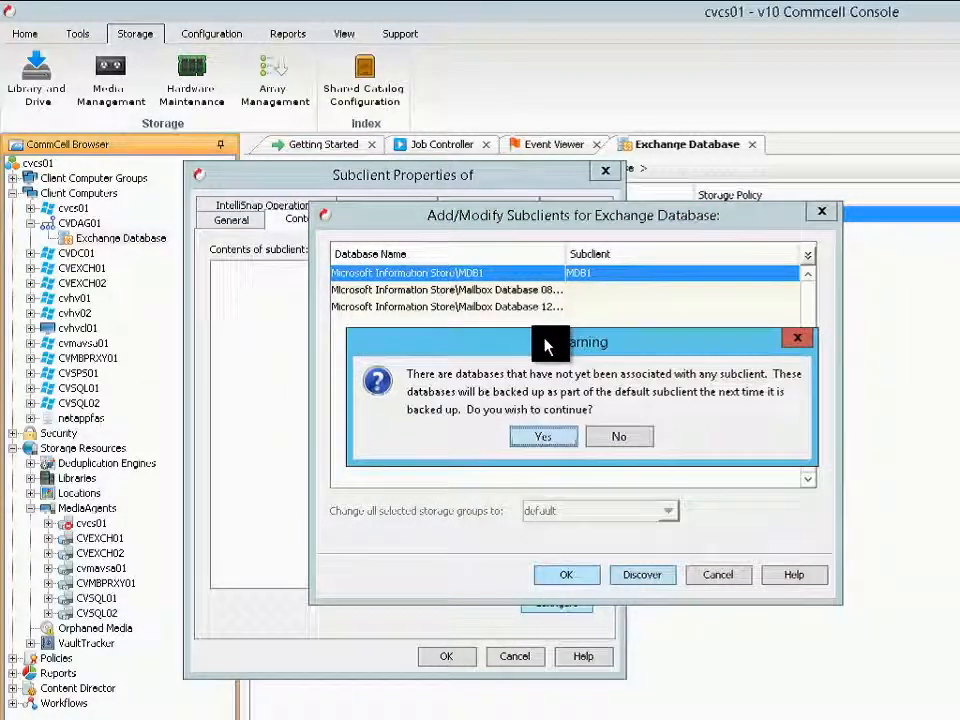
left_click(540, 443)
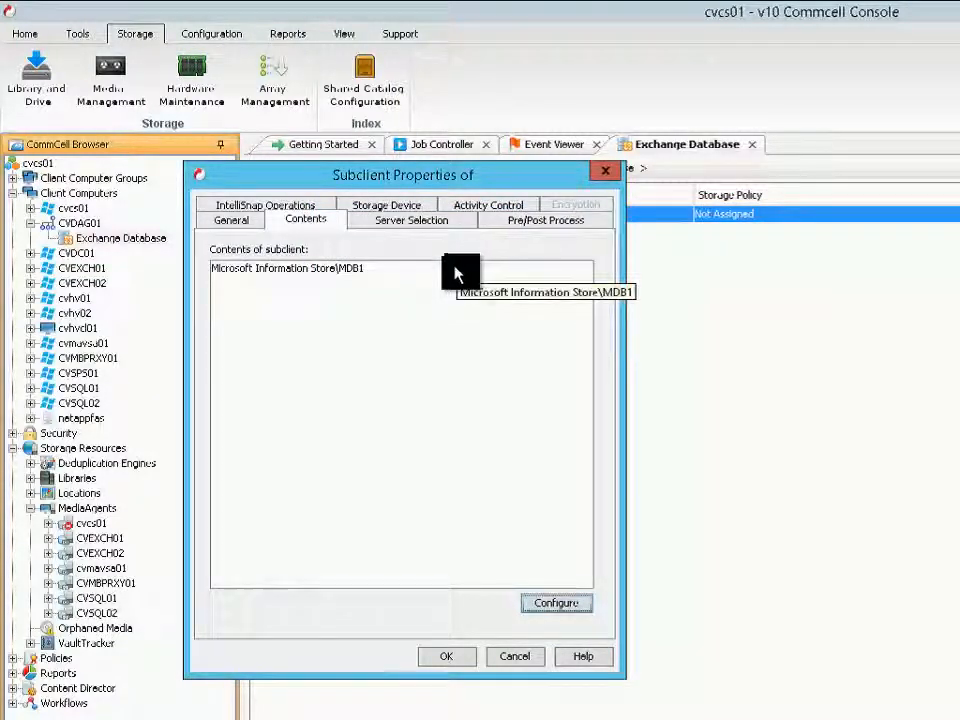
Try the DAG options for active copy fallback and last activation preference, and return to only backing up from the passive copy.
left_click(418, 224)
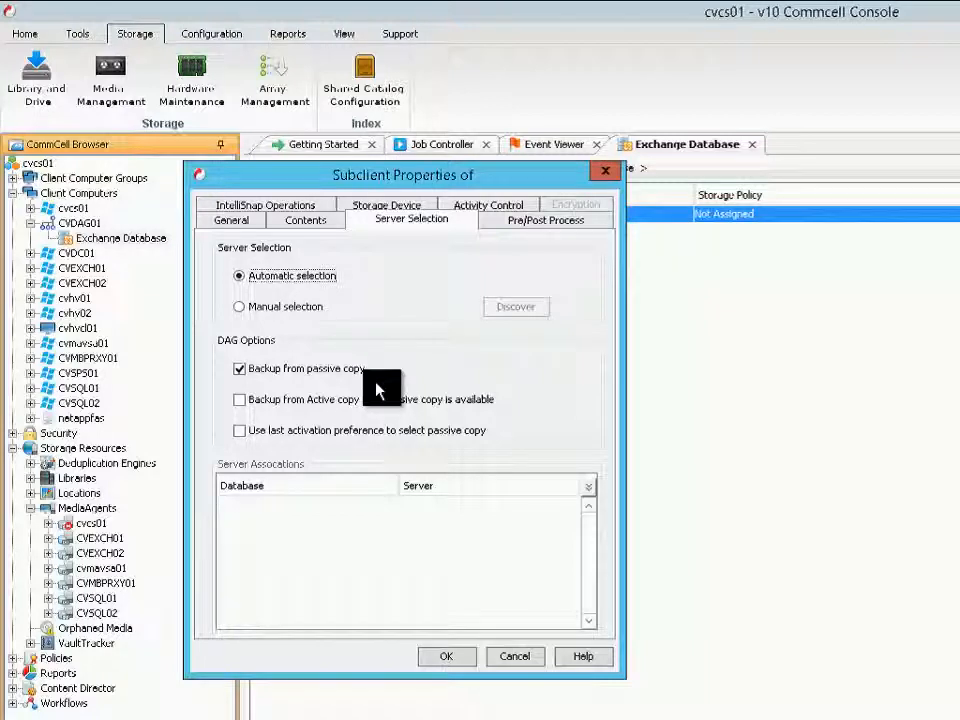
left_click(313, 223)
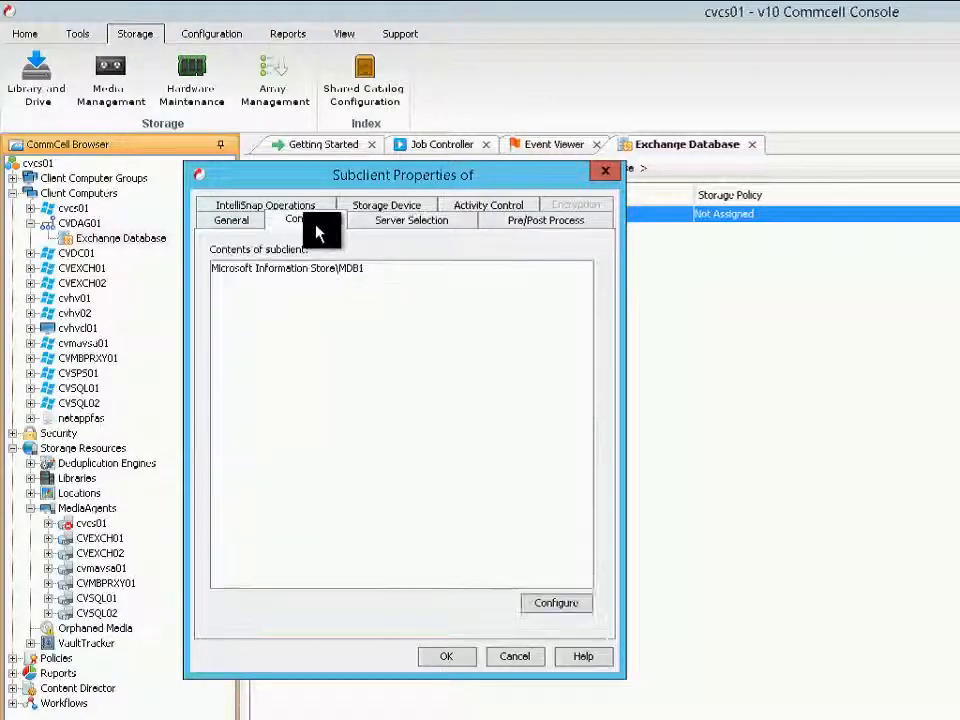
left_click(386, 228)
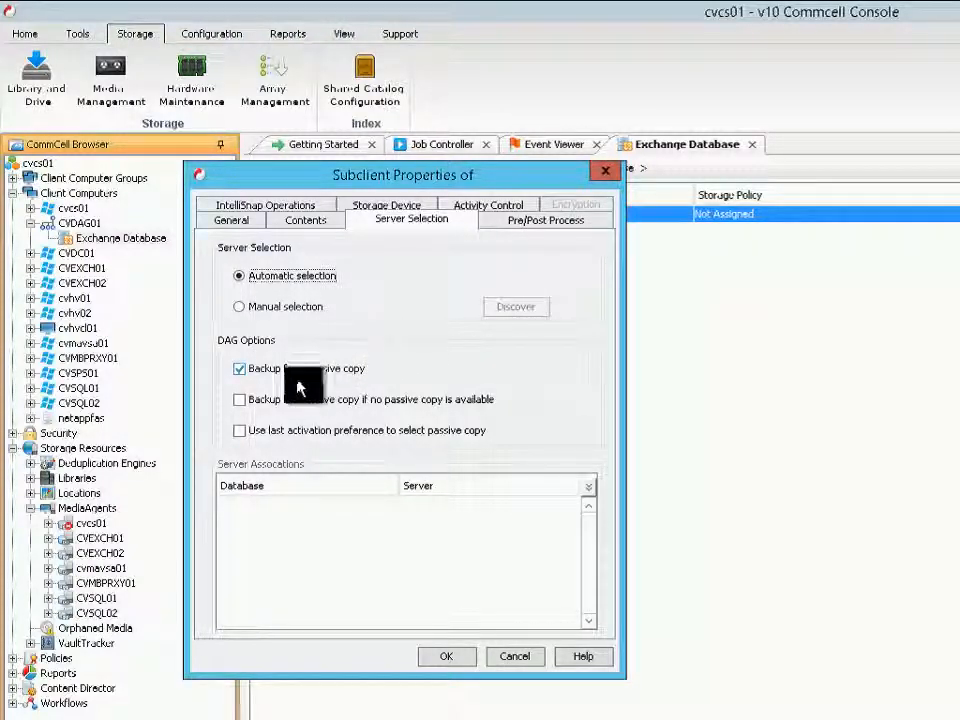
left_click(240, 401)
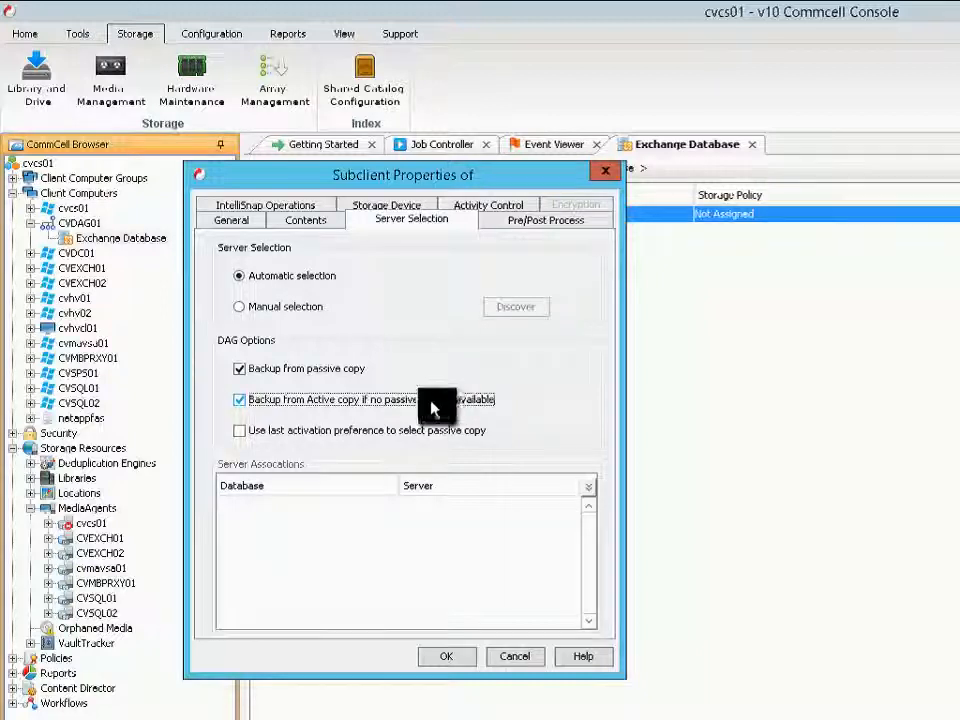
left_click(262, 432)
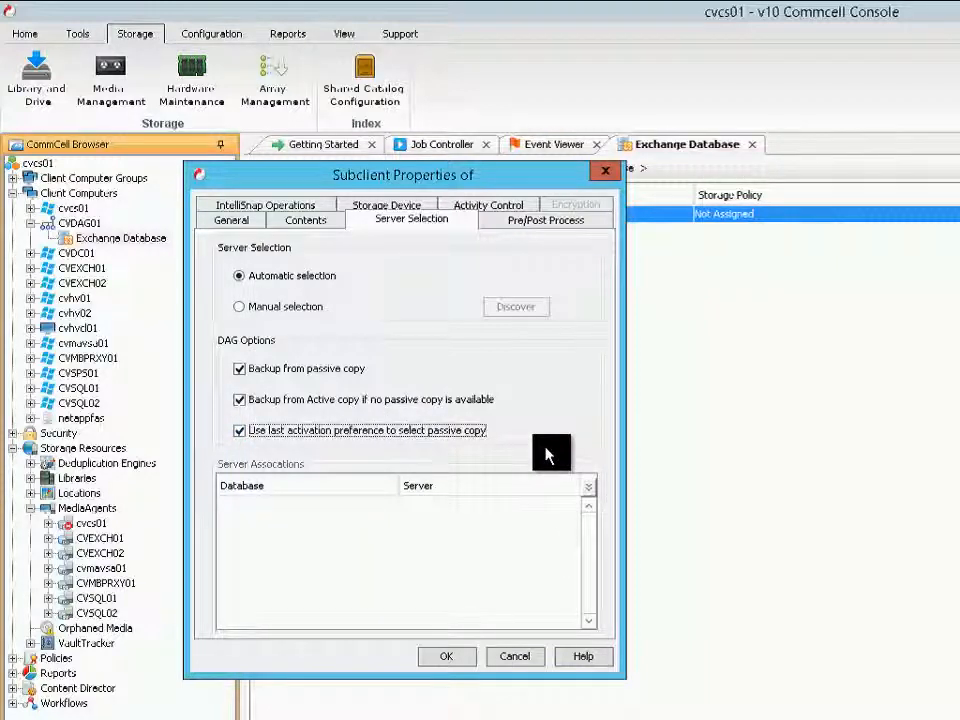
left_click(245, 430)
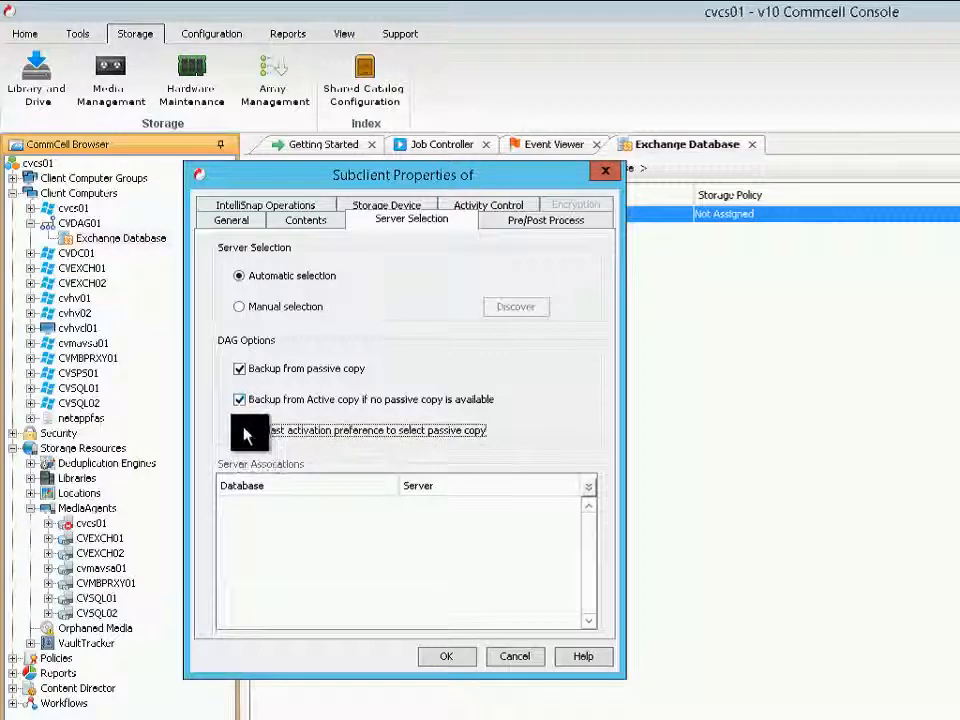
left_click(240, 399)
left_click(240, 369)
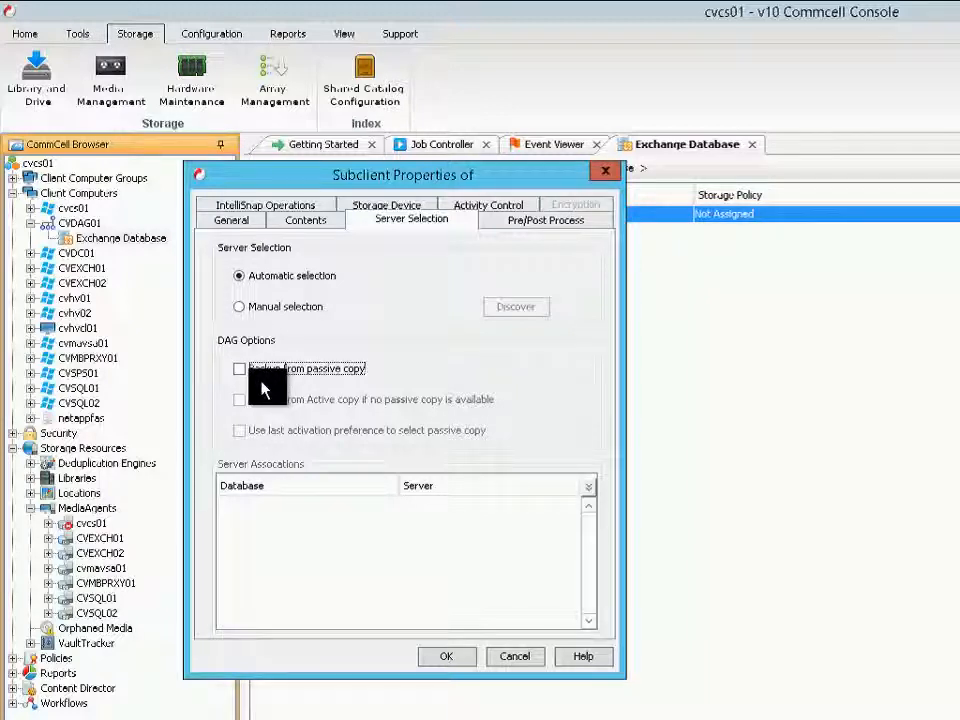
left_click(241, 372)
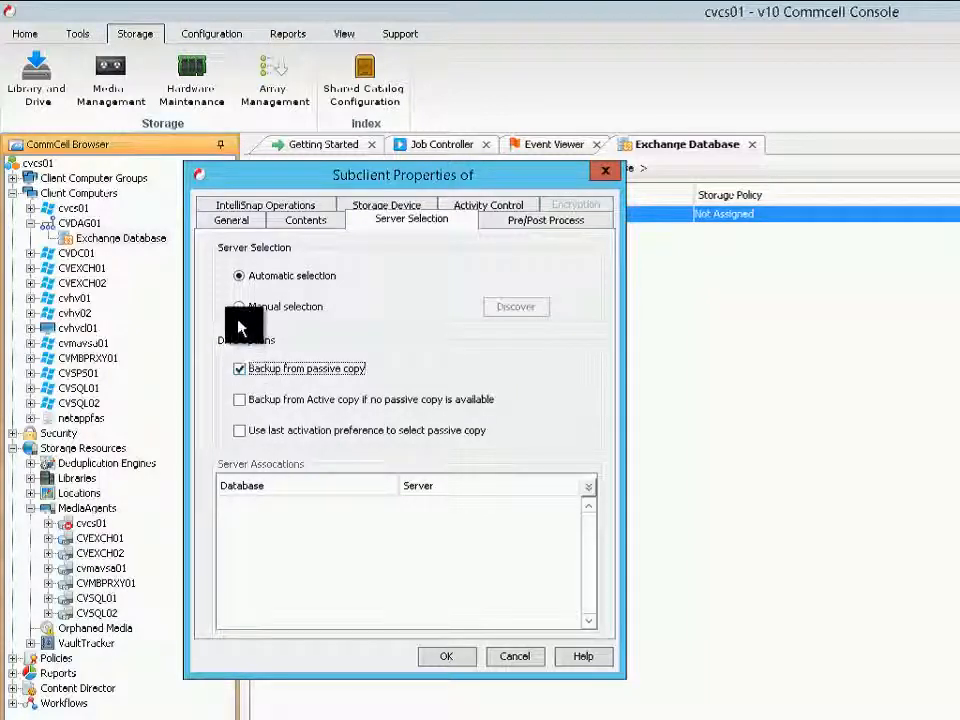
Try manual server selection with discovered servers for the MDB1 database, and return to automatic selection.
left_click(246, 310)
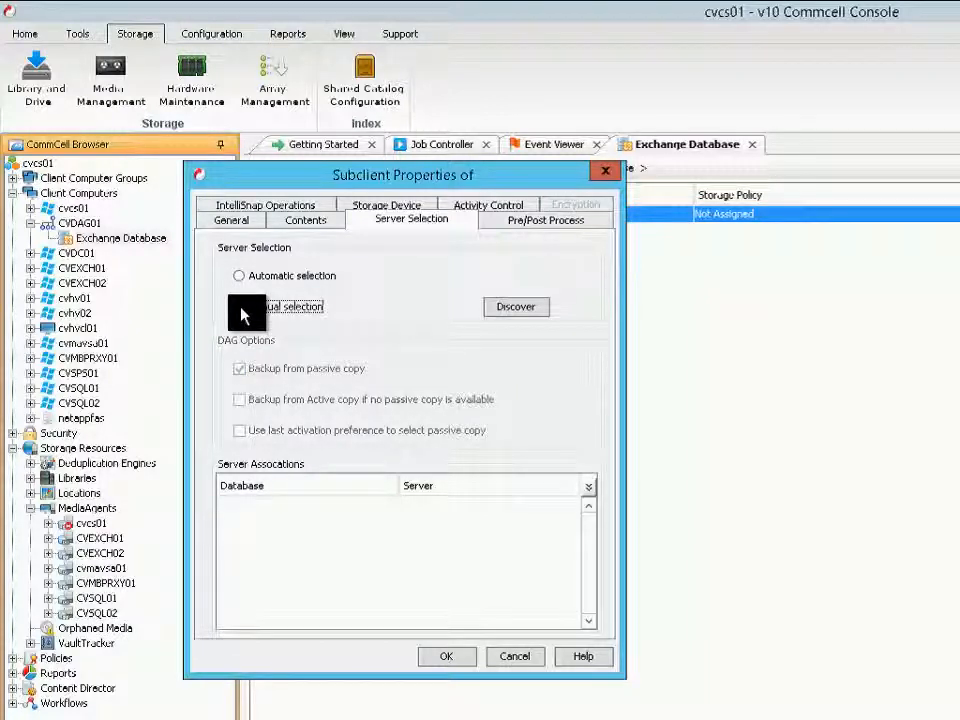
left_click(515, 310)
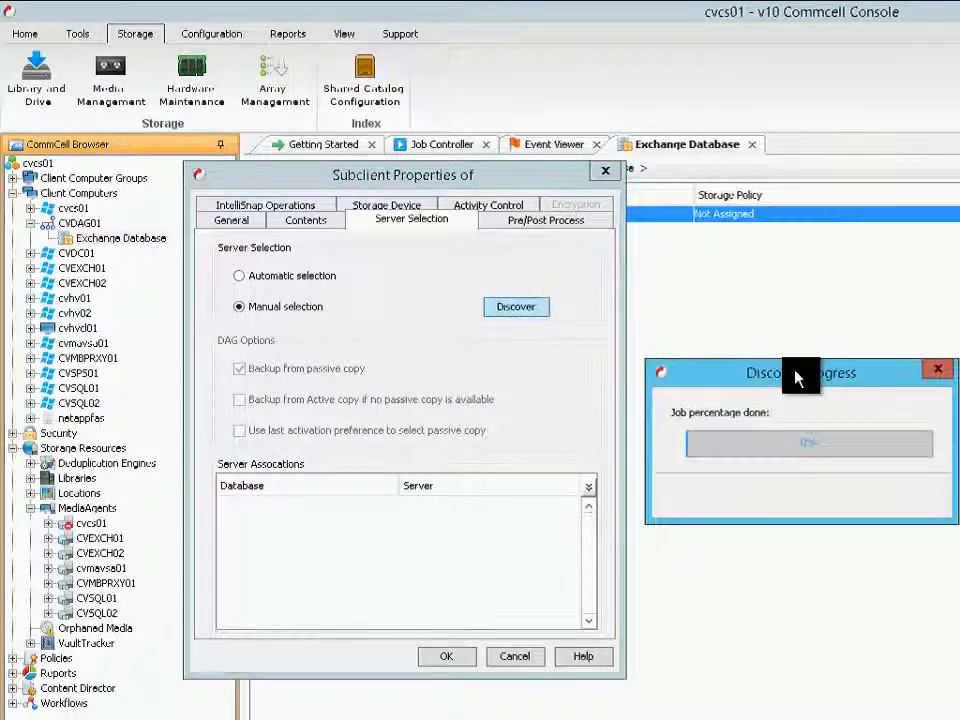
left_click_drag(797, 377, 456, 414)
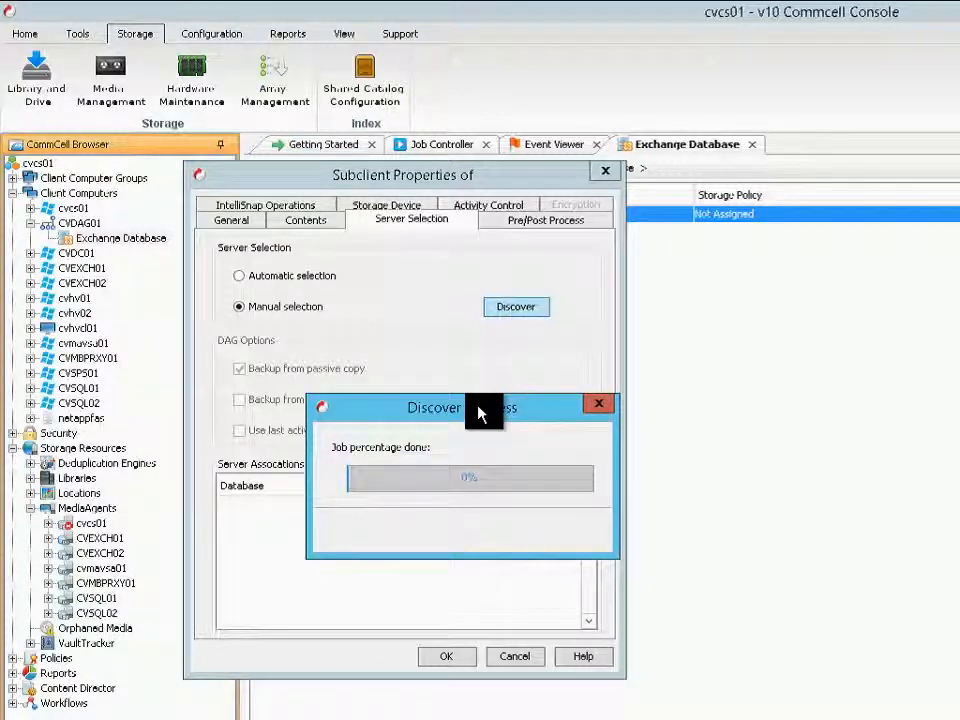
left_click(326, 508)
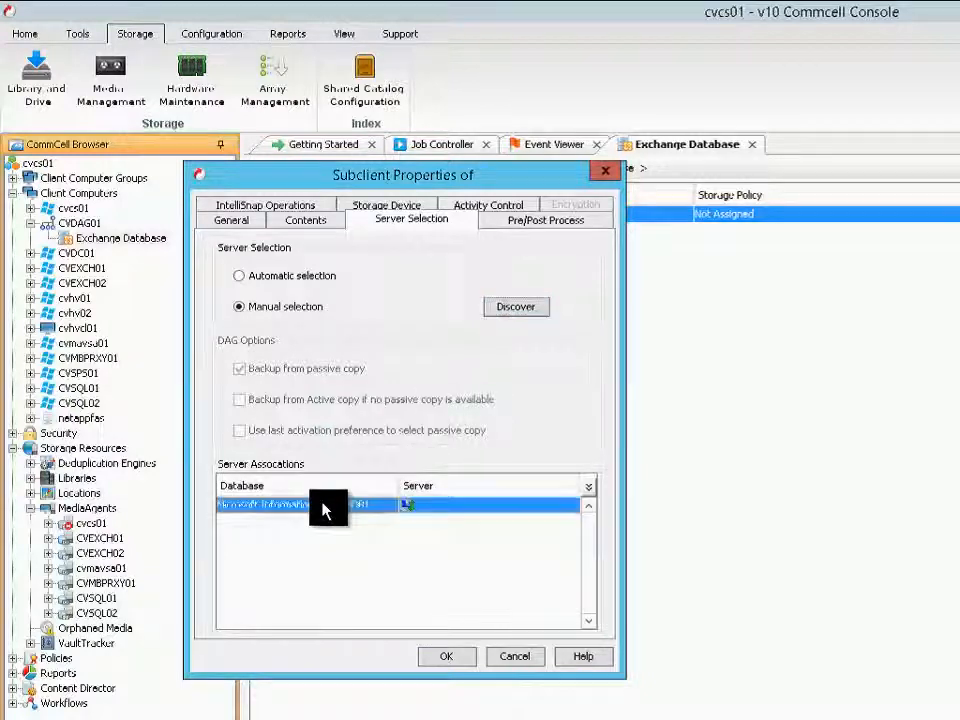
left_click(448, 505)
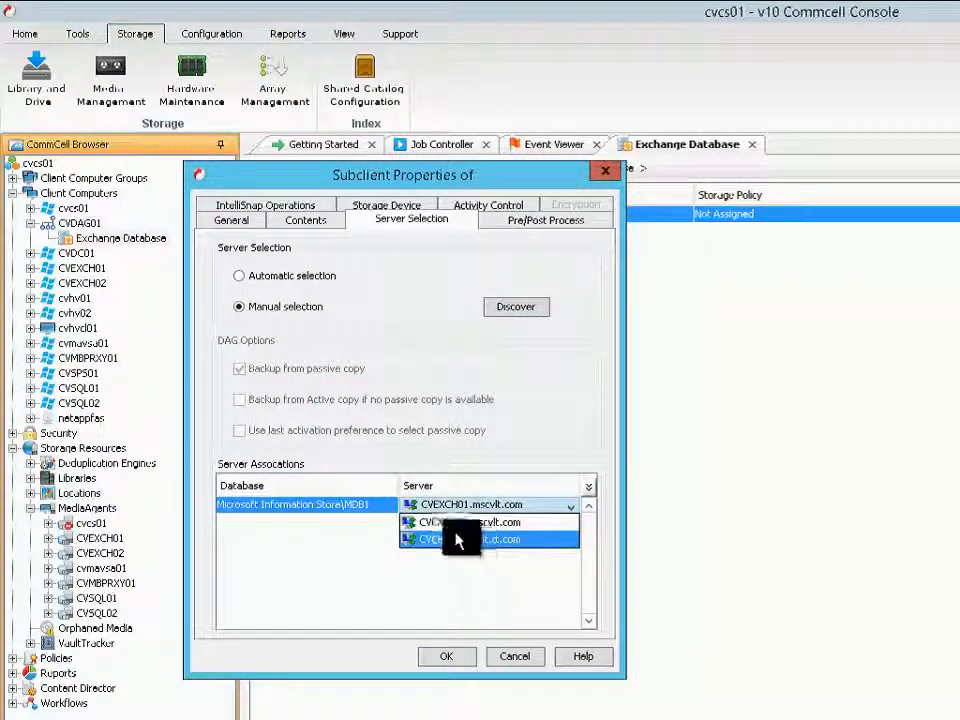
left_click(280, 283)
left_click(280, 283)
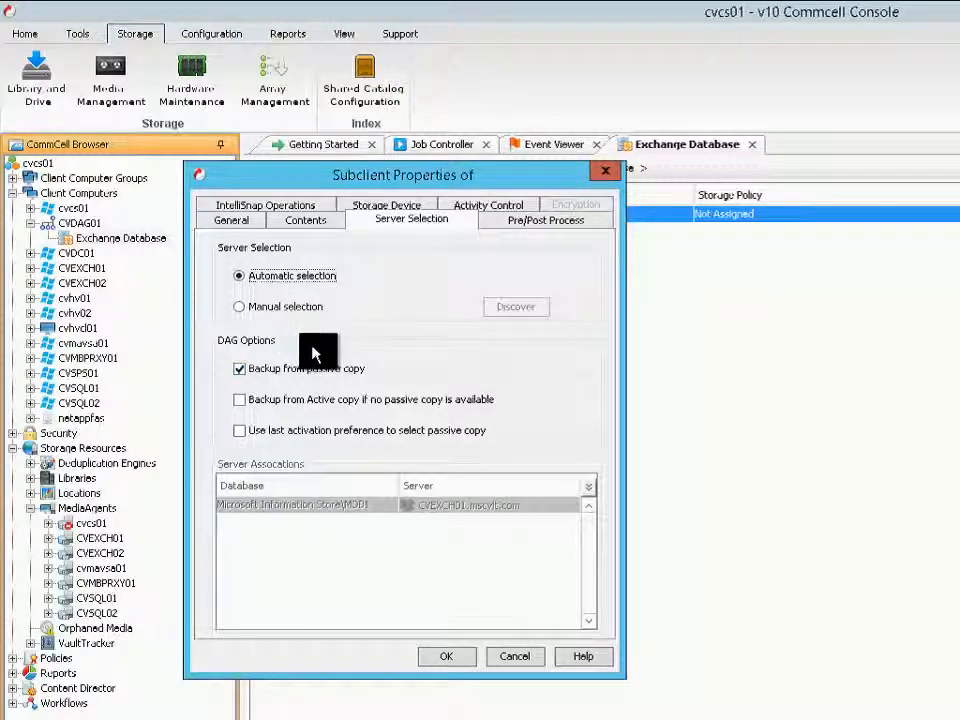
Enable IntelliSnap for the MDB1 subclient and accept converting the next backup to a full one.
left_click(275, 205)
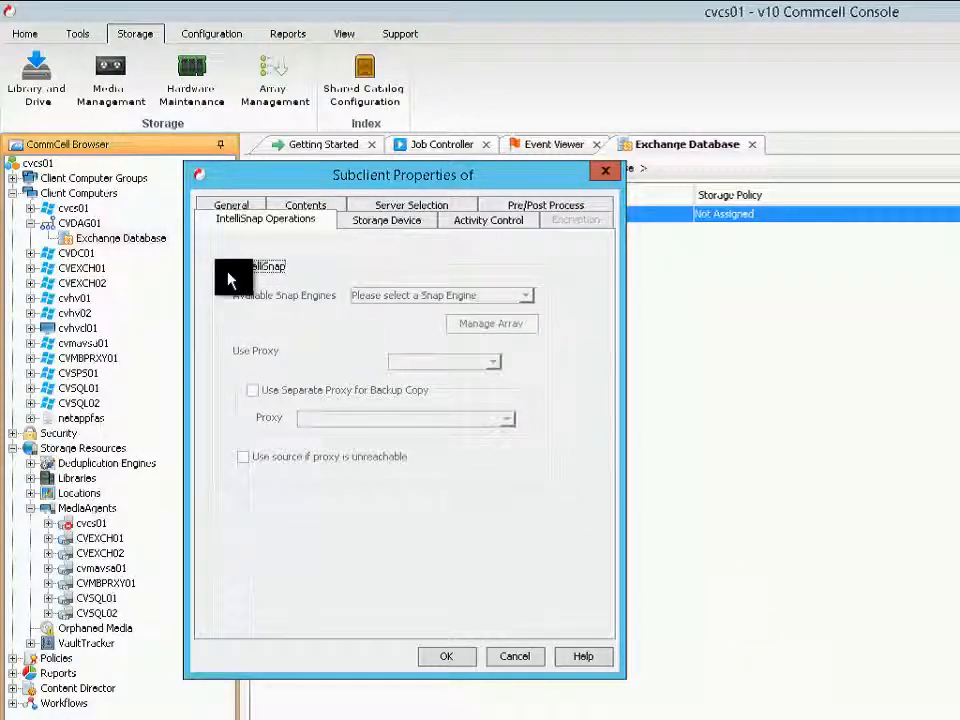
left_click(229, 270)
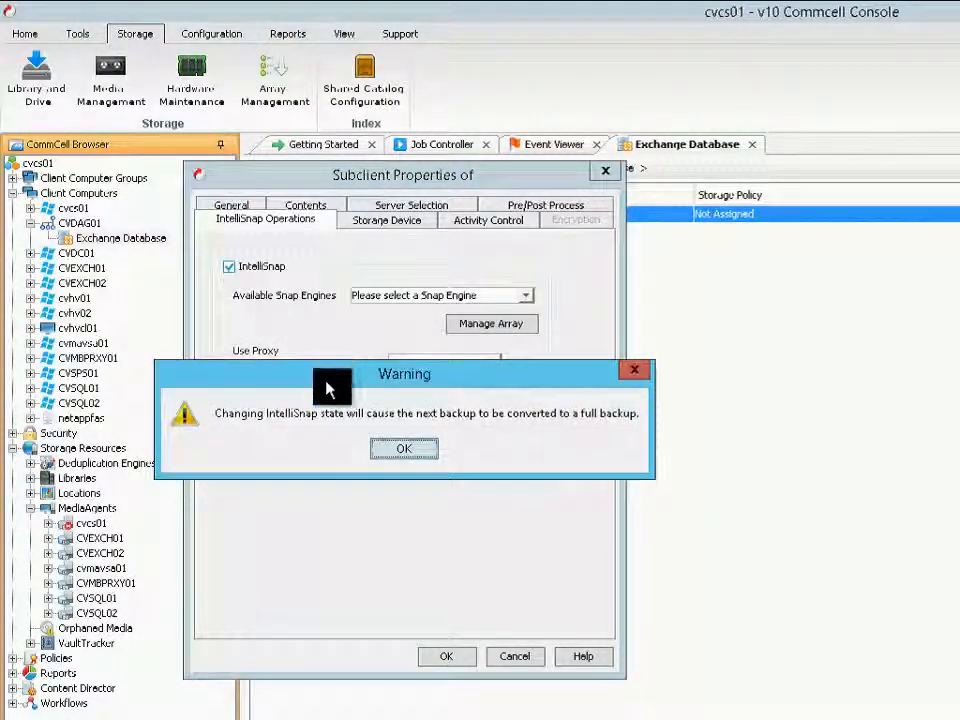
left_click_drag(326, 379, 318, 511)
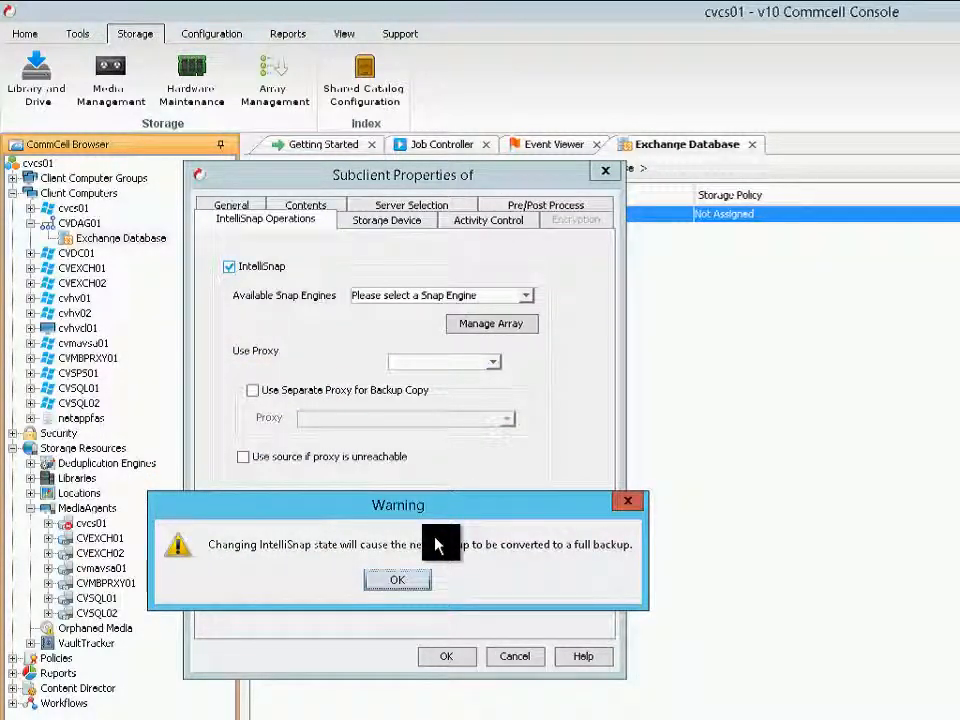
left_click(413, 587)
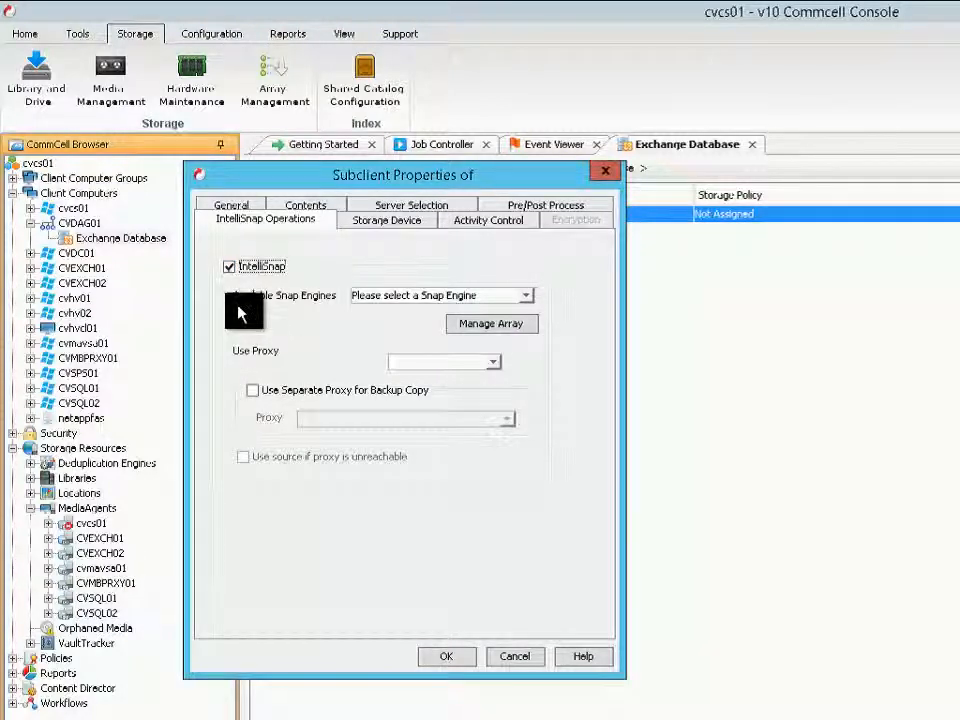
Choose NetApp as the subclient's snap engine.
left_click(526, 300)
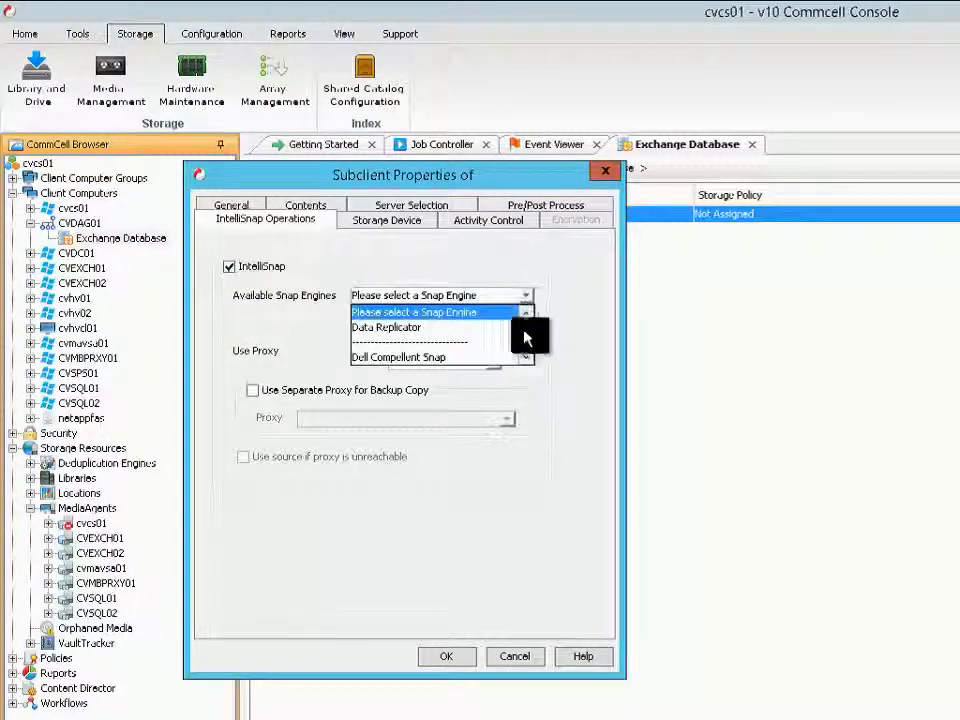
scroll(529, 358, "down", 4)
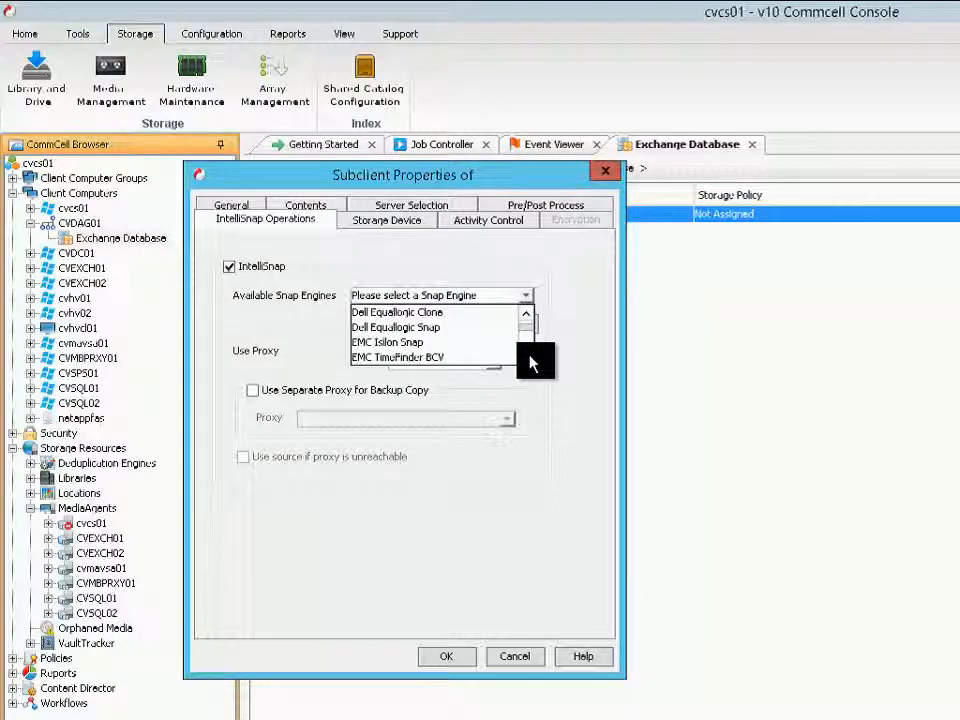
scroll(531, 362, "down", 7)
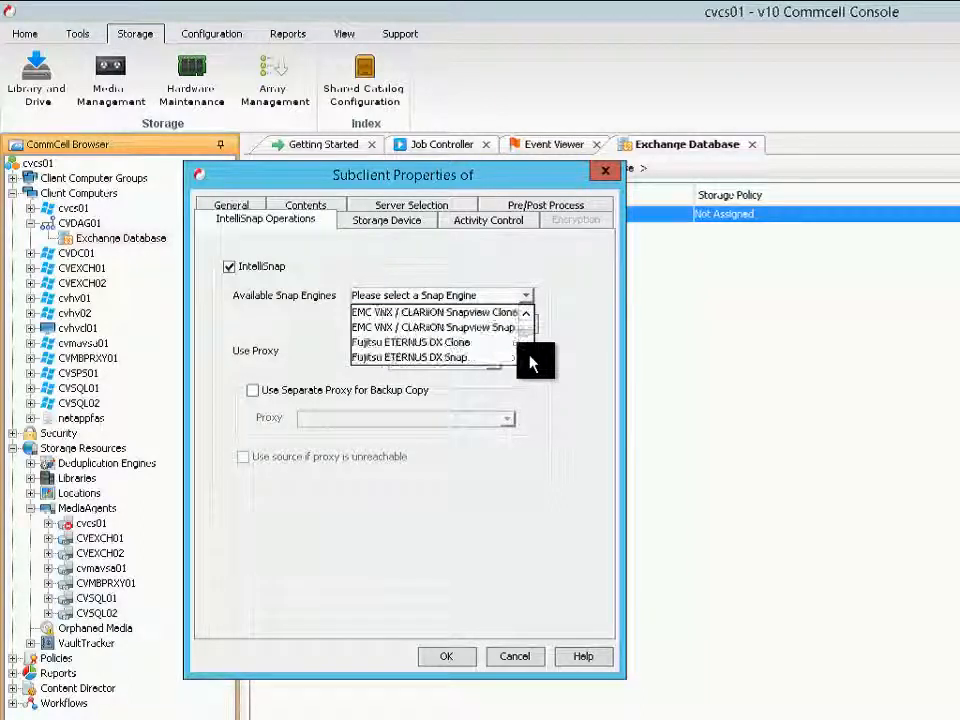
scroll(531, 362, "down", 9)
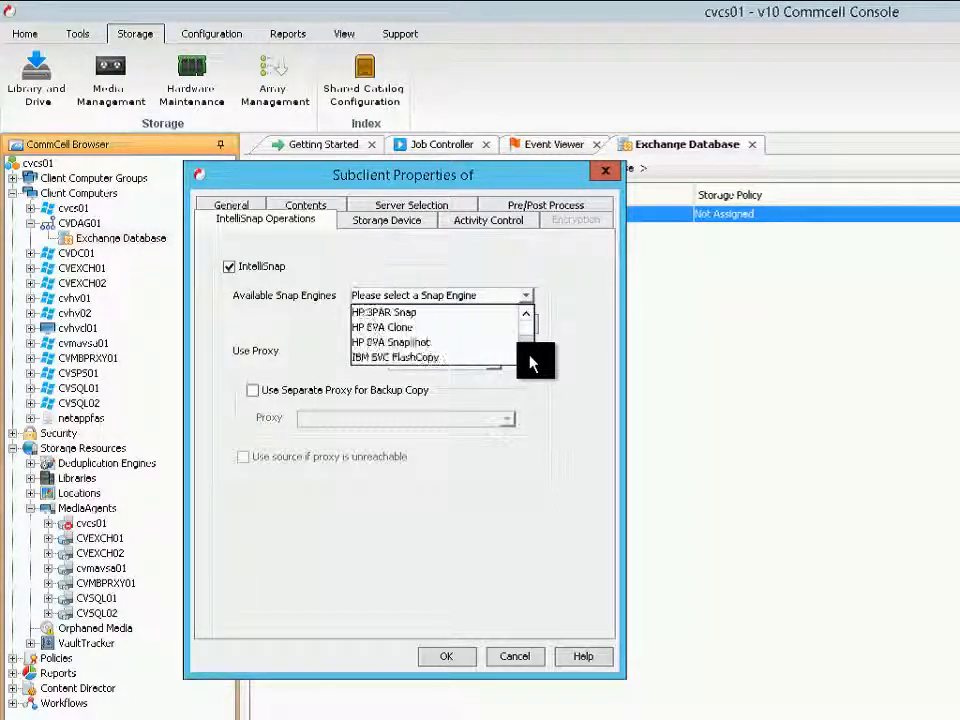
scroll(531, 362, "down", 6)
left_click(410, 342)
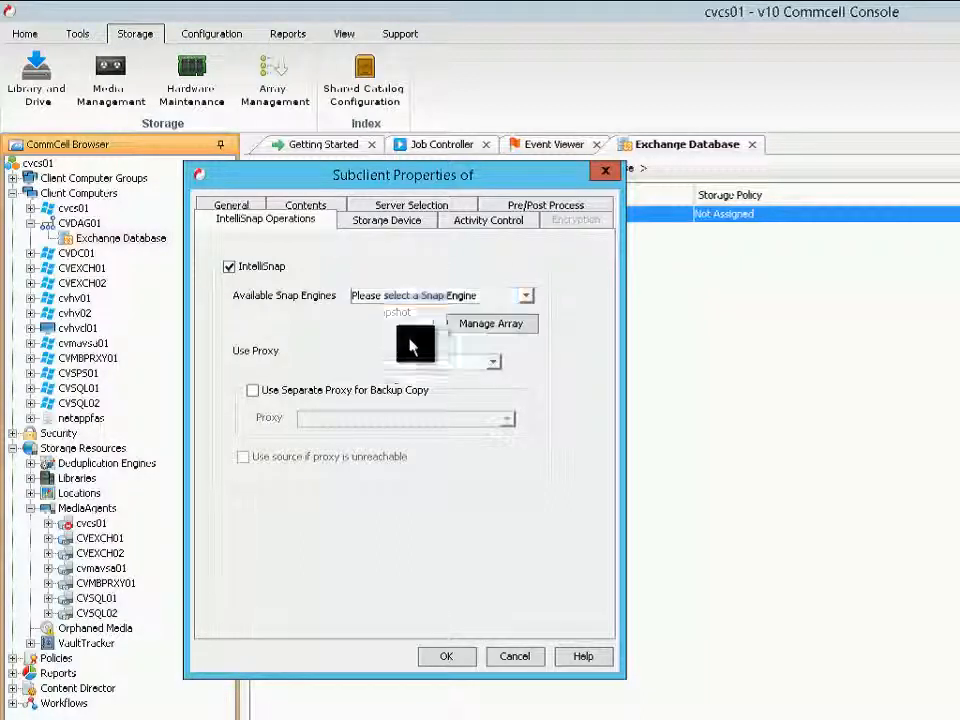
Review the netappfas entry in Array Management and close the array list without changes.
left_click(500, 330)
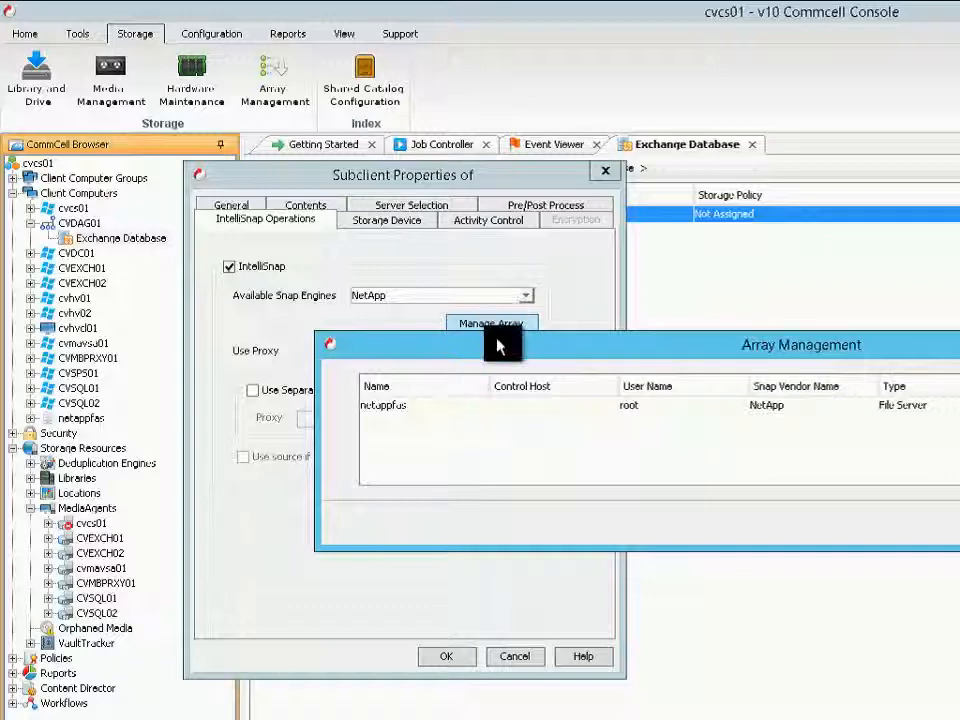
left_click_drag(498, 345, 291, 395)
left_click(175, 463)
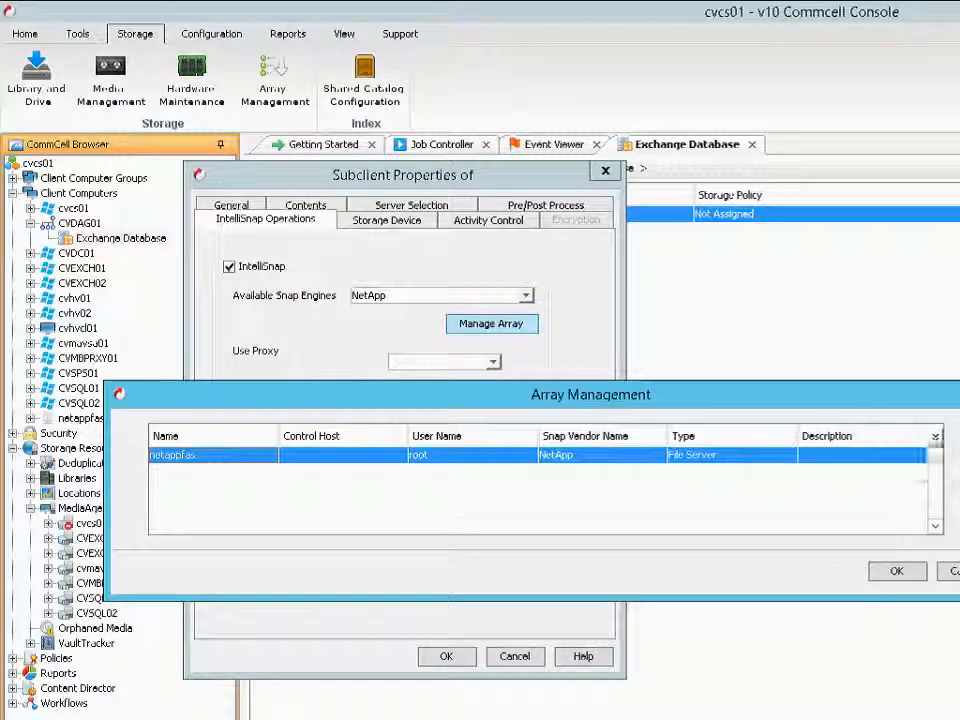
left_click(957, 571)
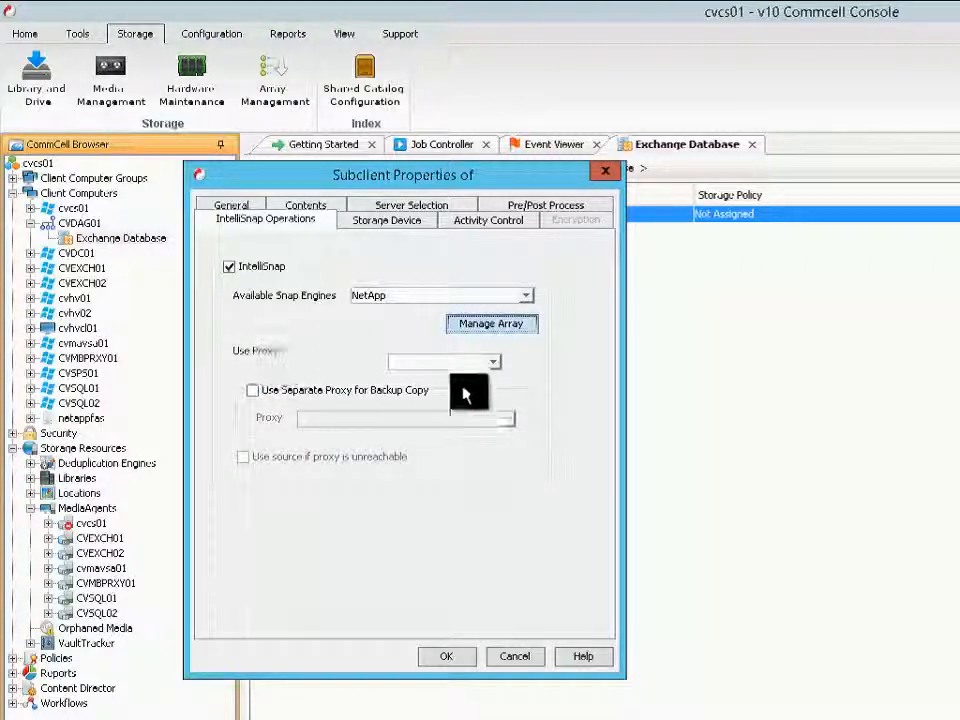
Choose CVMBPRXY01 as the proxy for the MDB1 subclient's IntelliSnap operations.
left_click(494, 368)
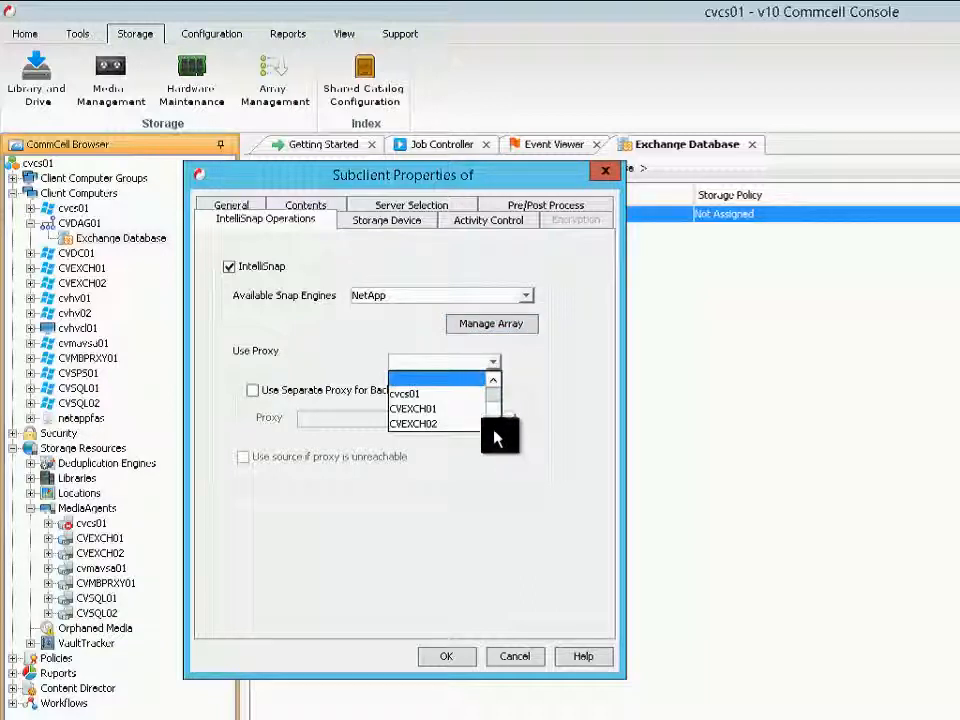
scroll(497, 432, "down", 1)
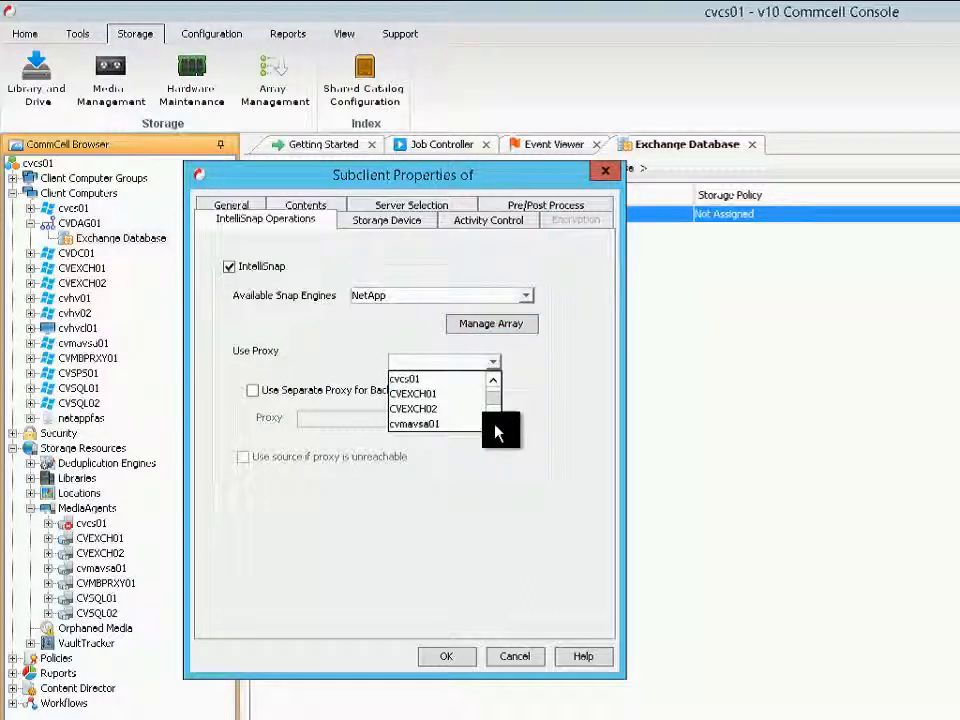
scroll(497, 432, "down", 1)
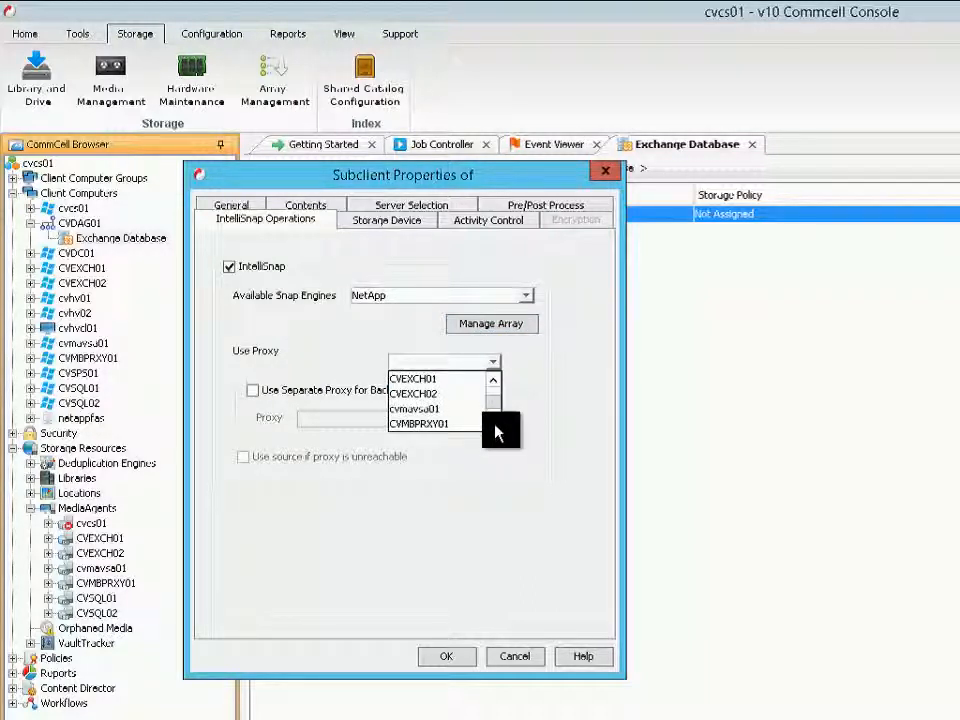
scroll(497, 432, "down", 1)
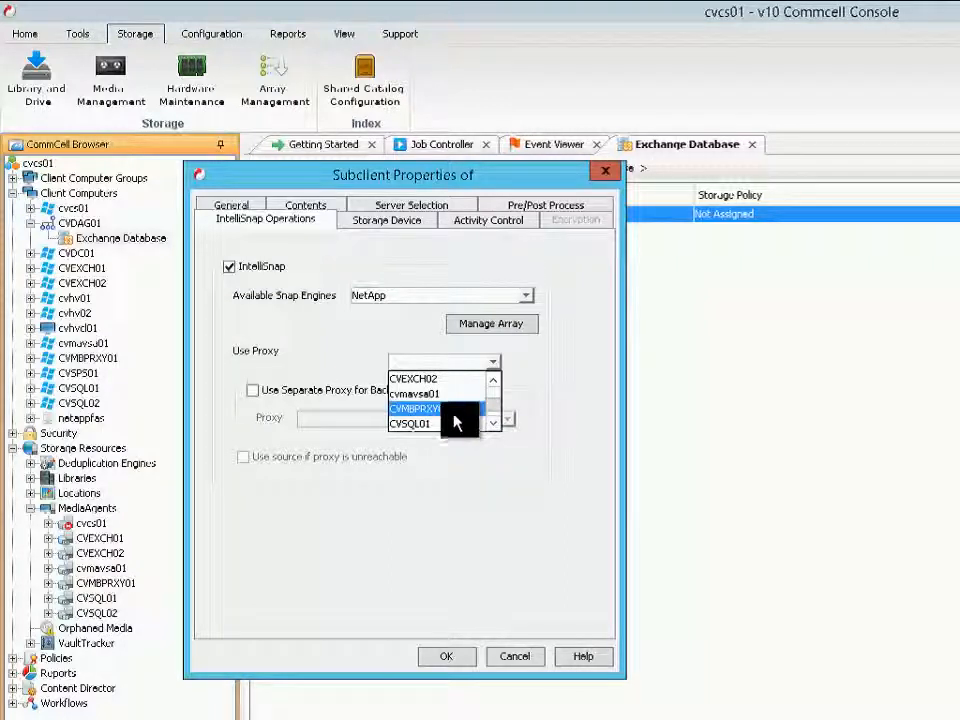
left_click(453, 411)
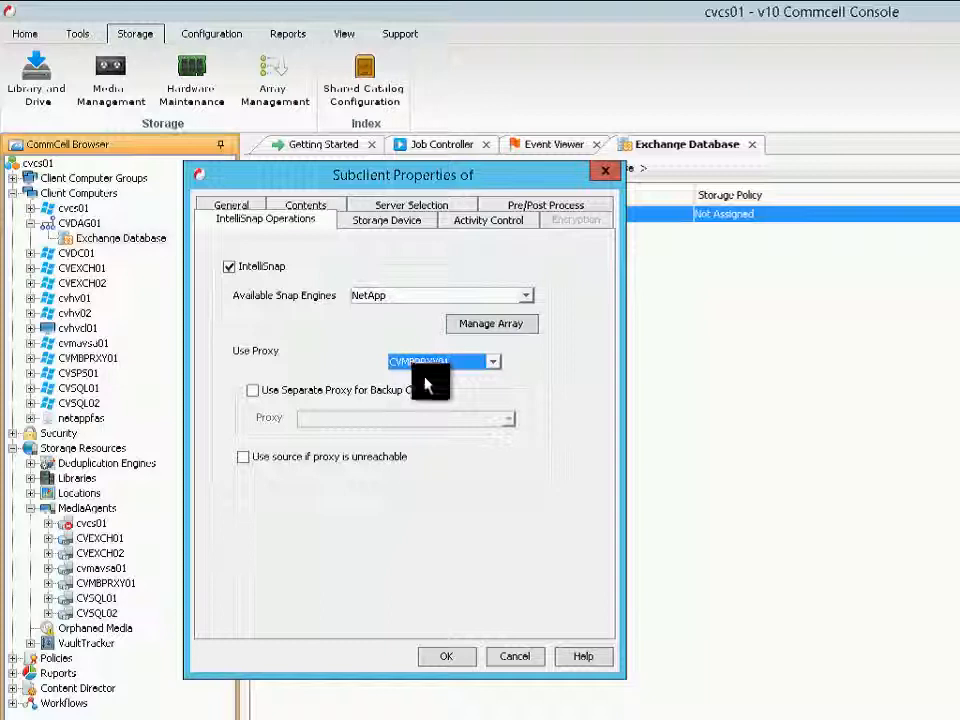
Try enabling the separate proxy for backup copy and the use of the source if the proxy is unreachable, and clear both options.
left_click(253, 397)
left_click(253, 400)
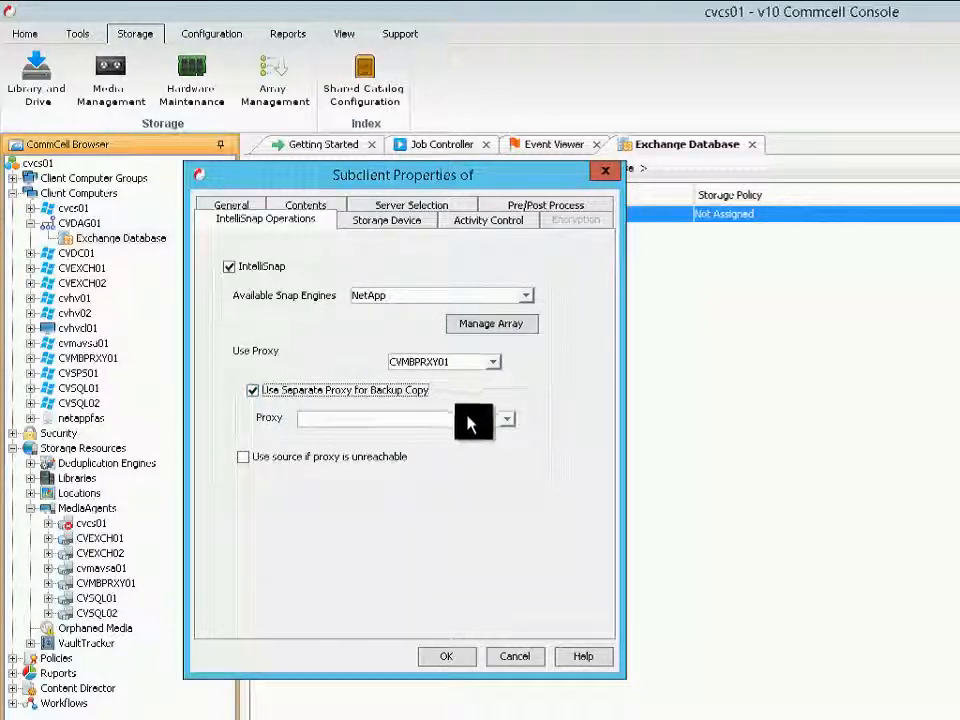
left_click(249, 462)
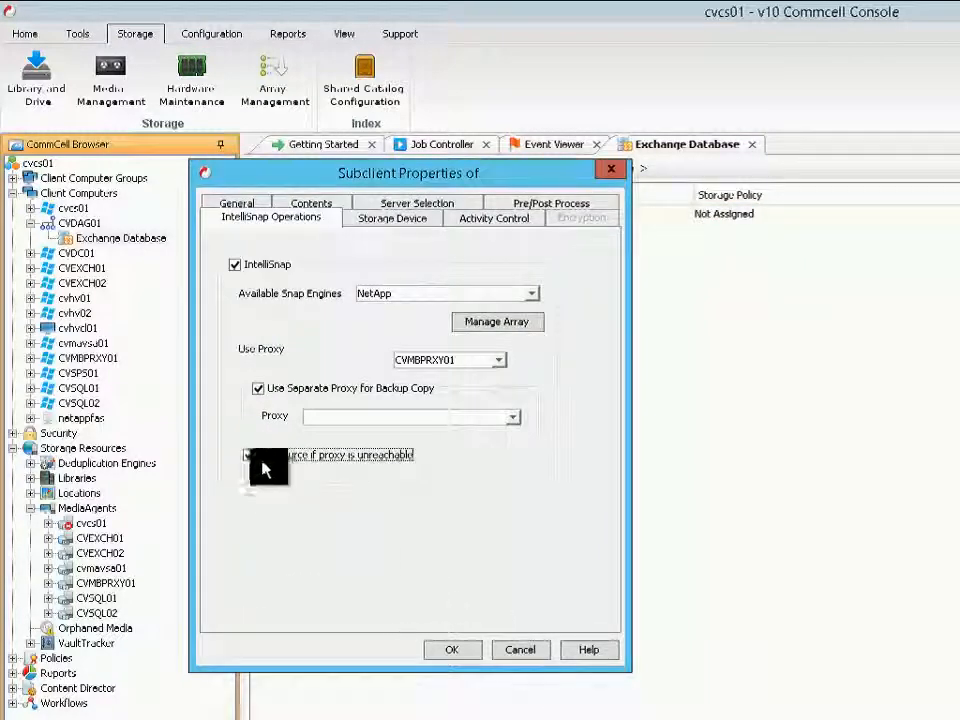
left_click(263, 463)
left_click(272, 394)
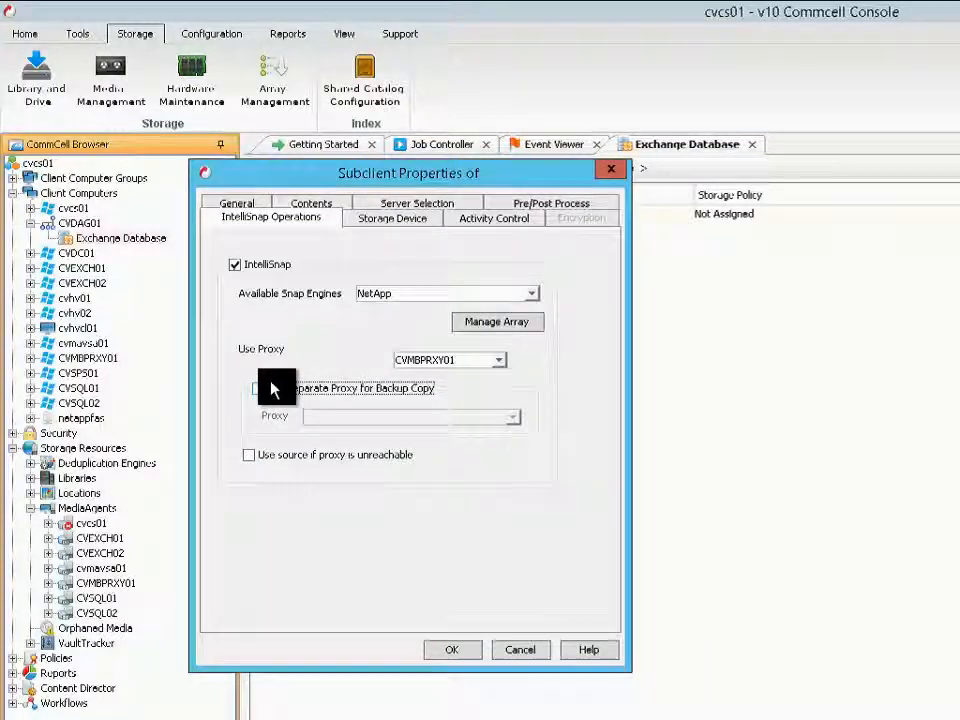
Assign Storage Policy 1 as the MDB1 subclient's data storage policy.
left_click(401, 229)
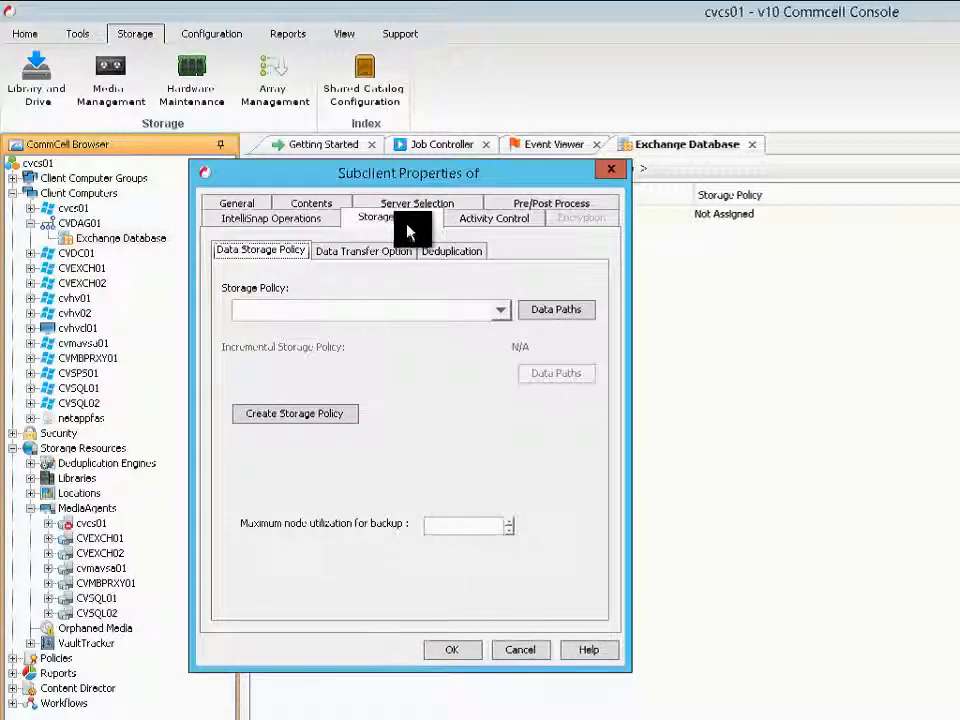
left_click(503, 313)
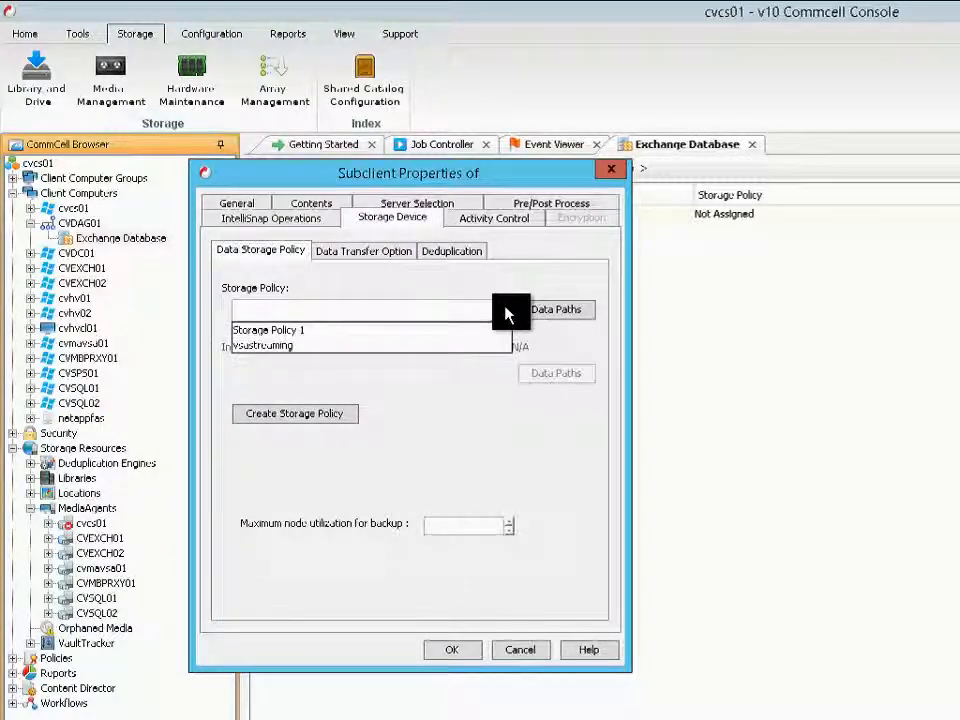
left_click(270, 333)
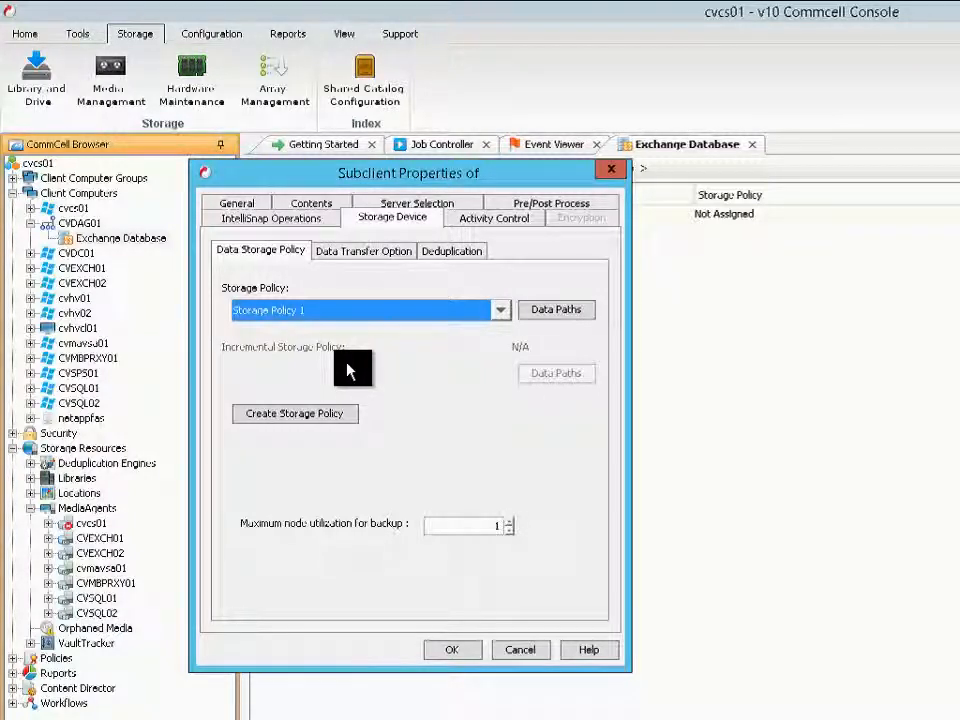
Review the subclient's data transfer and deduplication settings, and save the new MDB1 subclient.
left_click(375, 254)
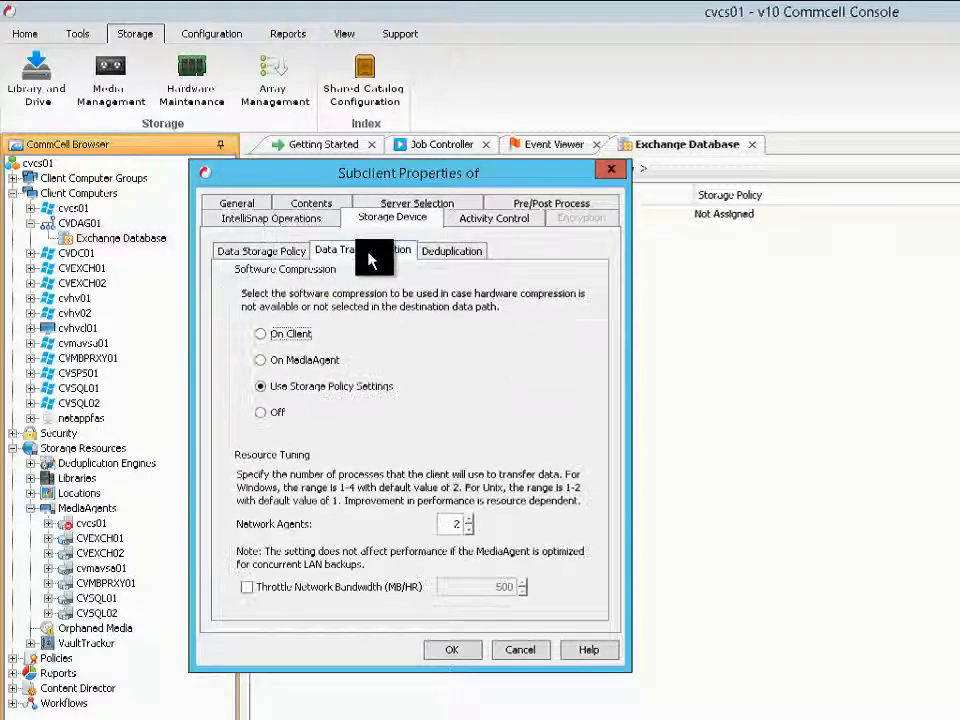
left_click(445, 256)
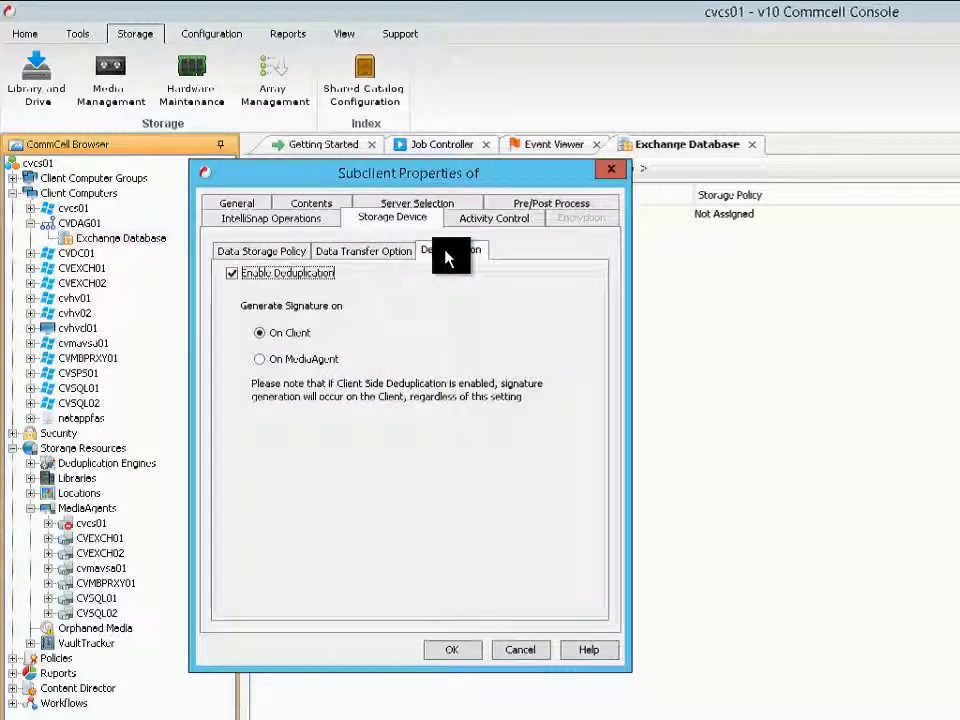
left_click(352, 259)
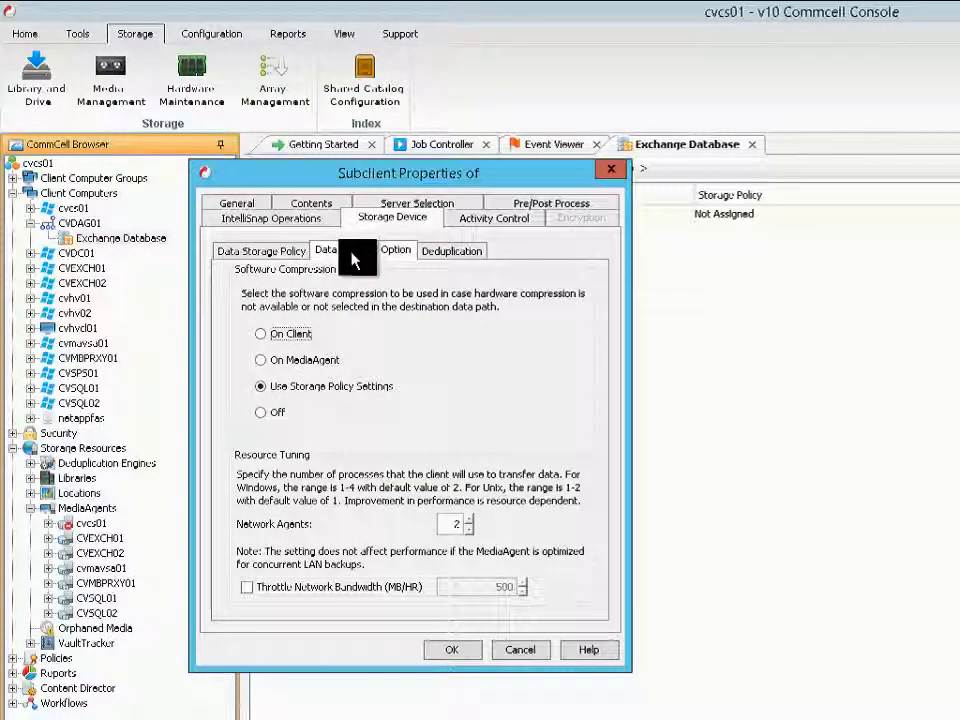
left_click(277, 258)
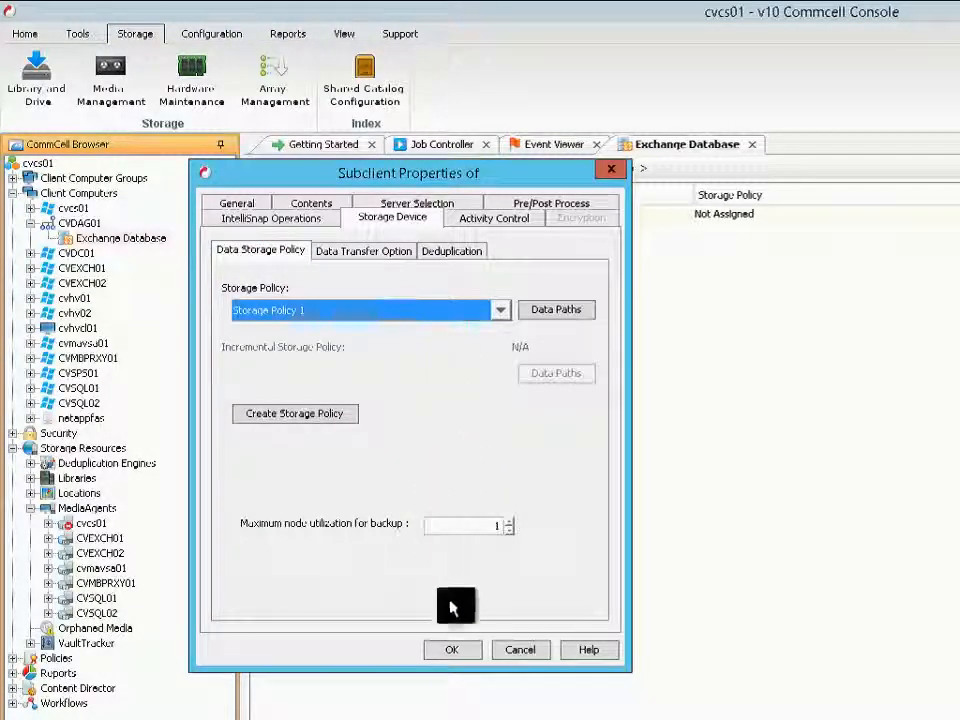
left_click(453, 655)
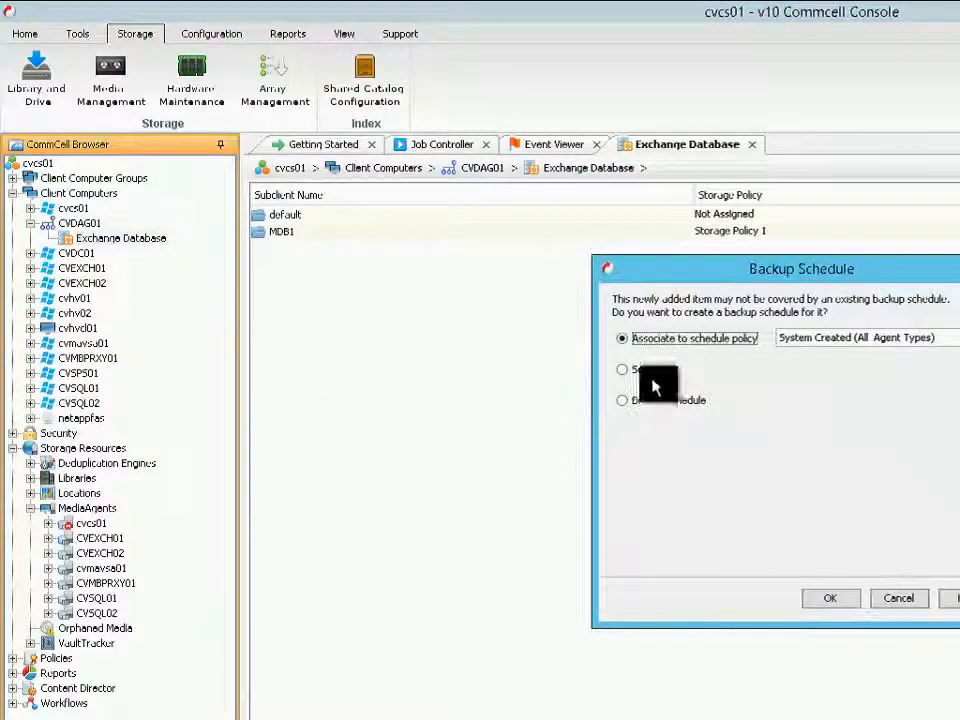
Set the new subclient's backup schedule to Do Not Schedule and confirm.
left_click_drag(739, 274, 446, 290)
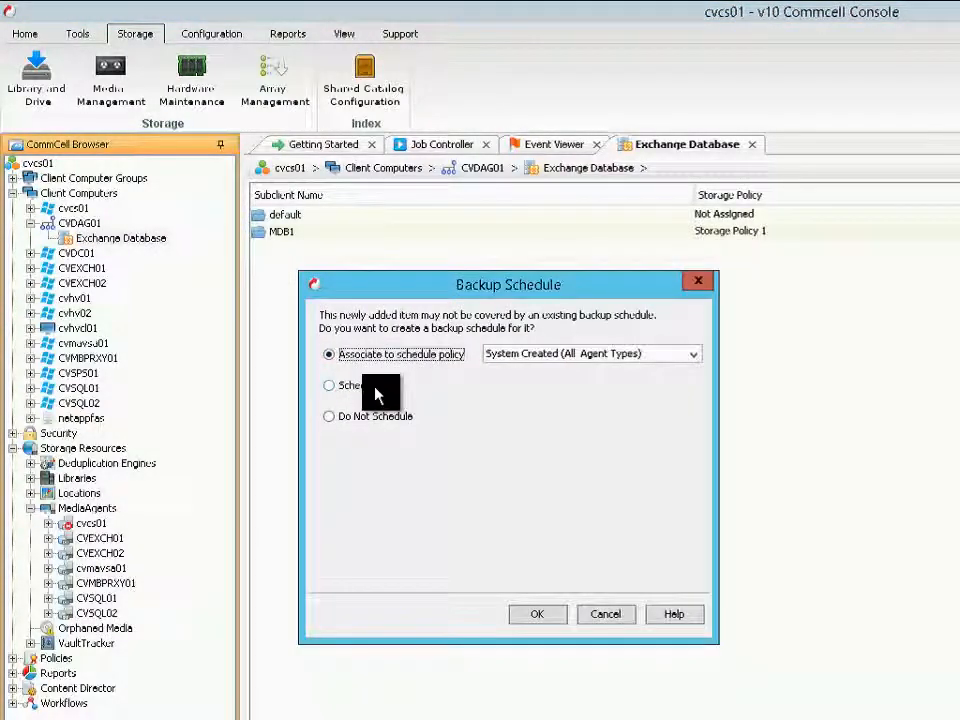
left_click(367, 357)
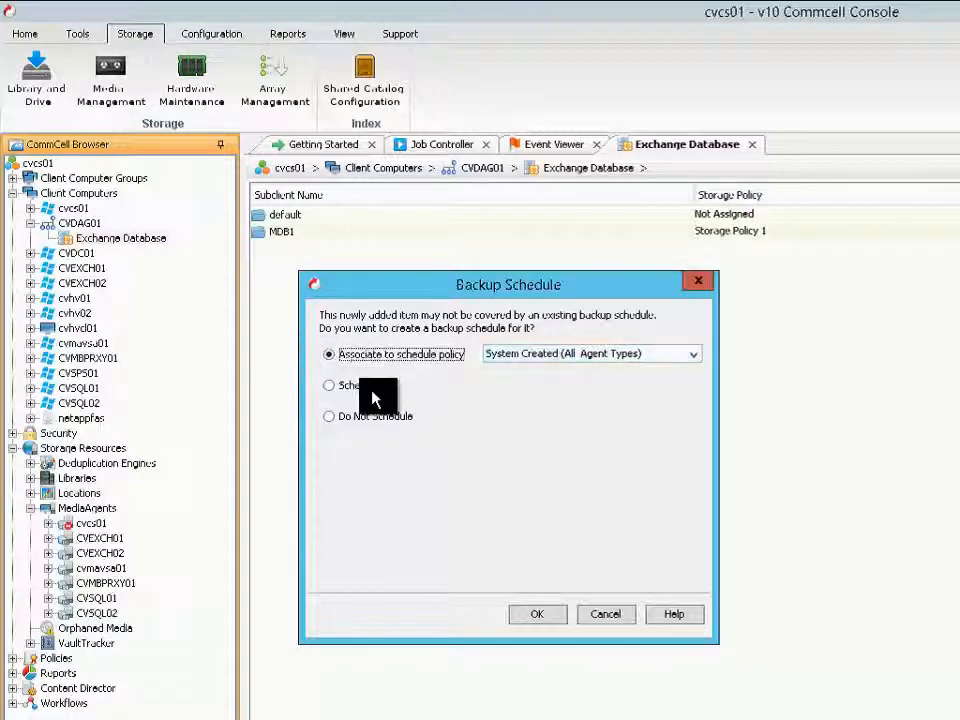
left_click(331, 418)
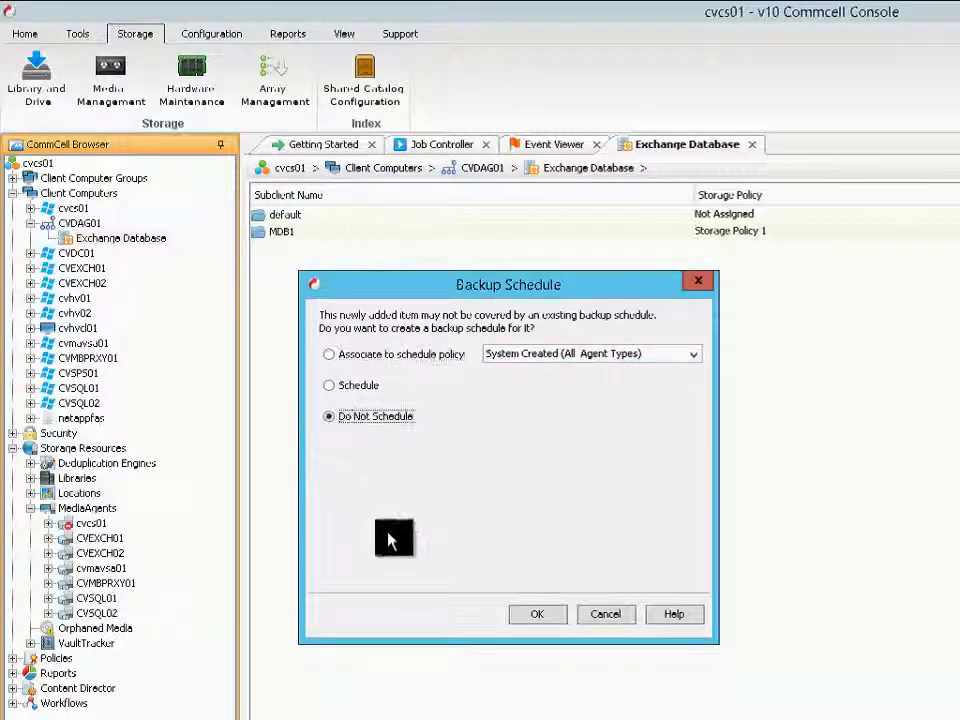
left_click(555, 620)
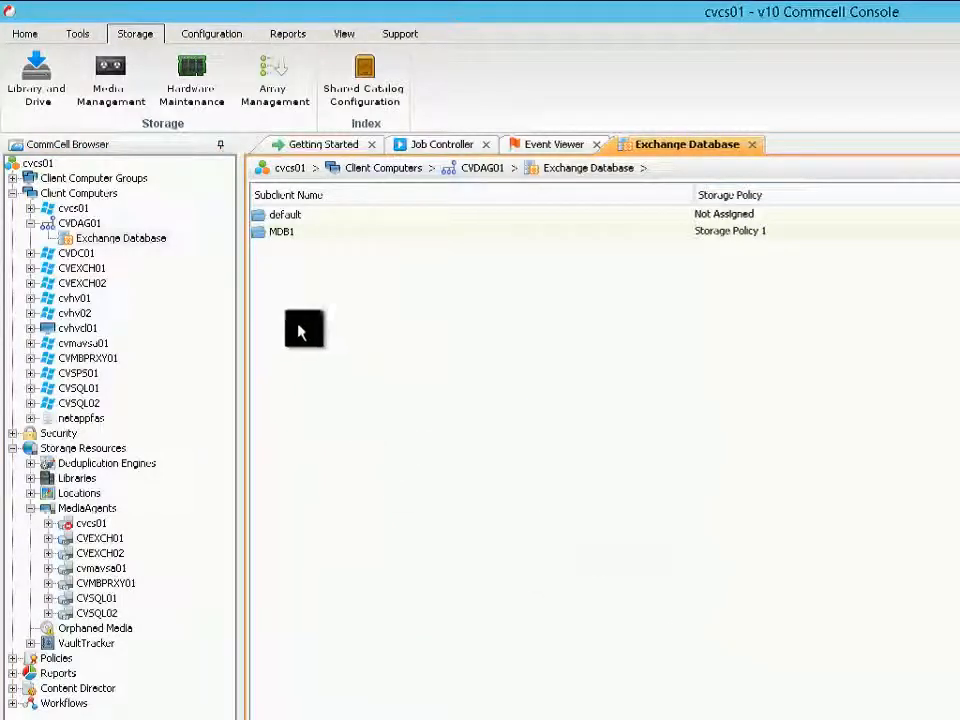
Reopen the MDB1 subclient's properties to check its contents, server selection and IntelliSnap settings, and close them.
left_click(296, 236)
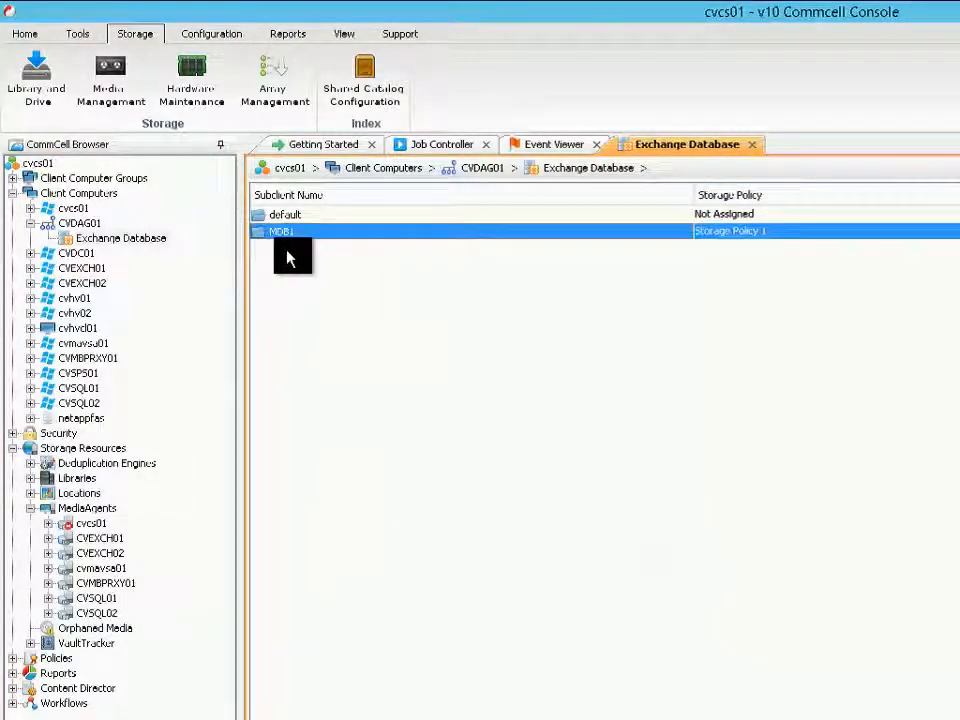
double_click(296, 243)
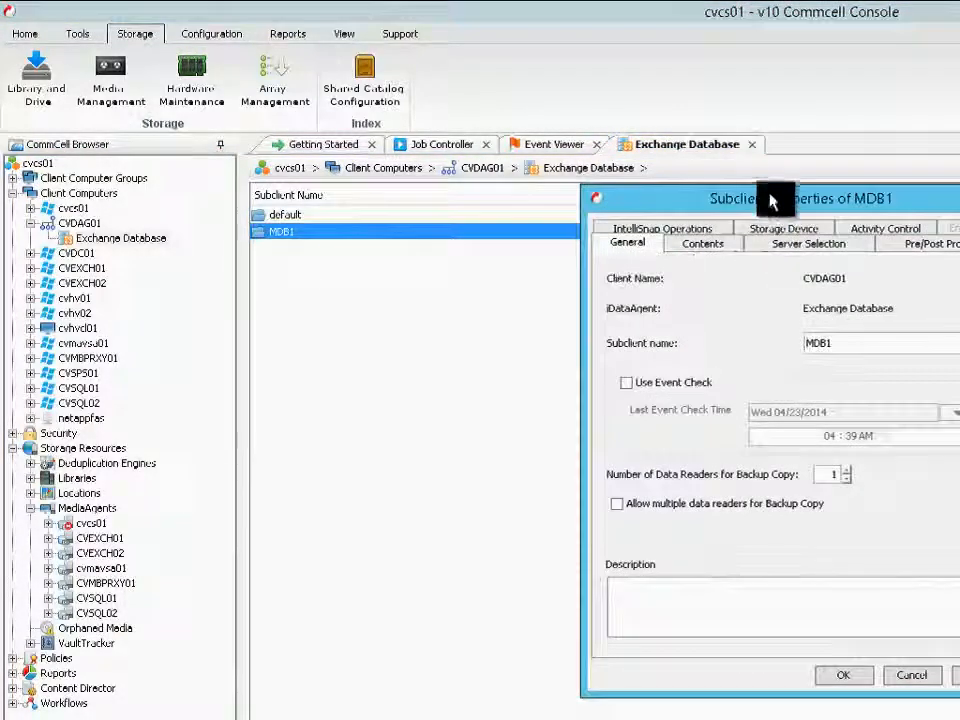
left_click_drag(767, 197, 468, 209)
left_click(427, 258)
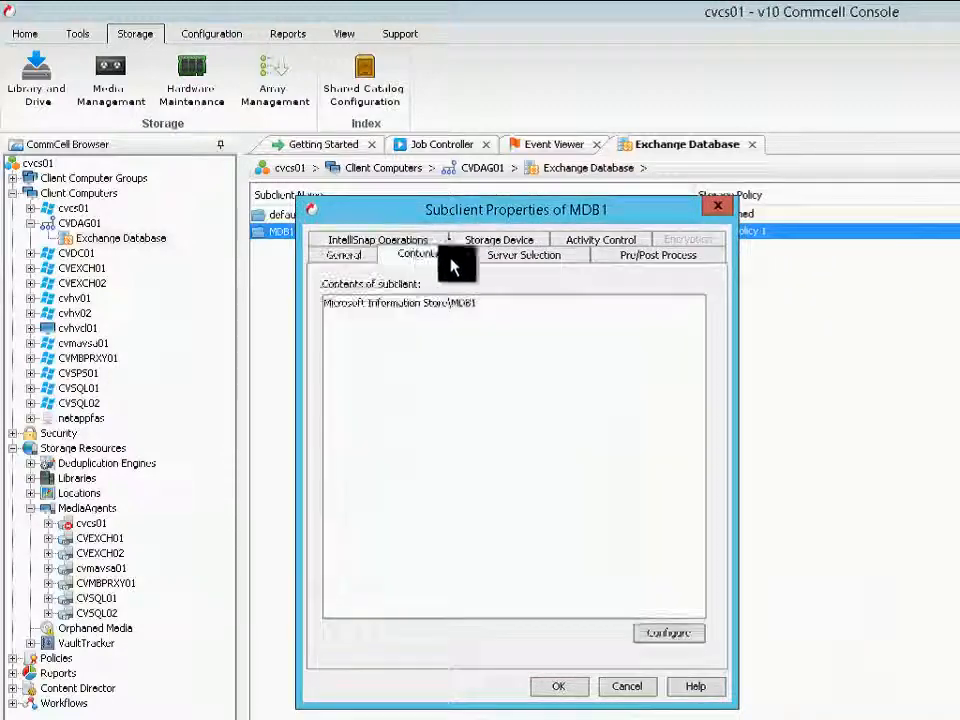
left_click(517, 257)
left_click(404, 241)
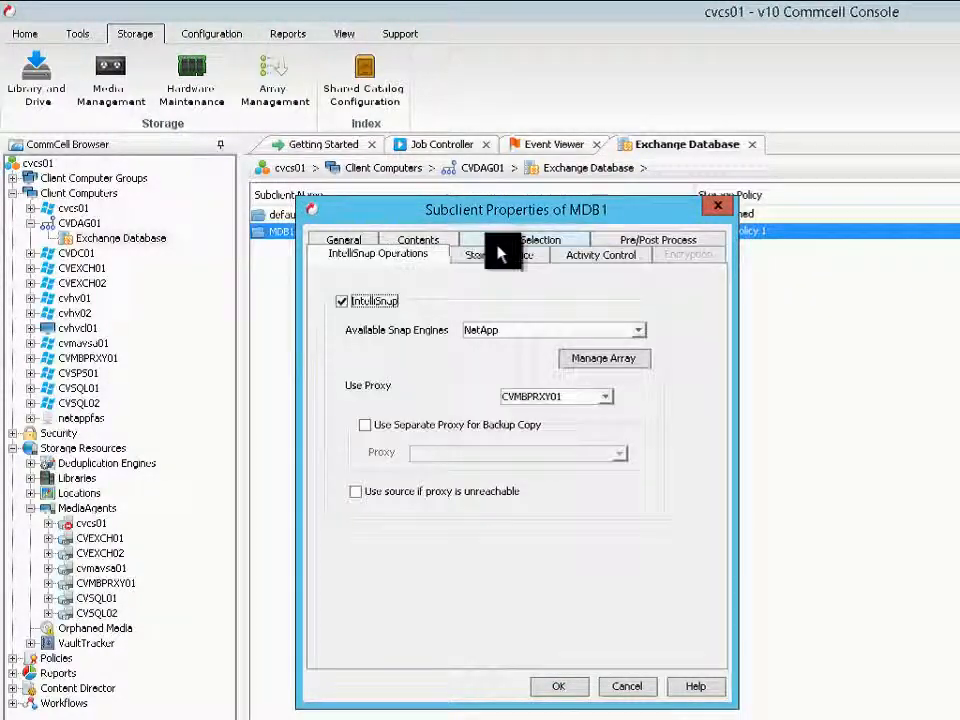
left_click(556, 687)
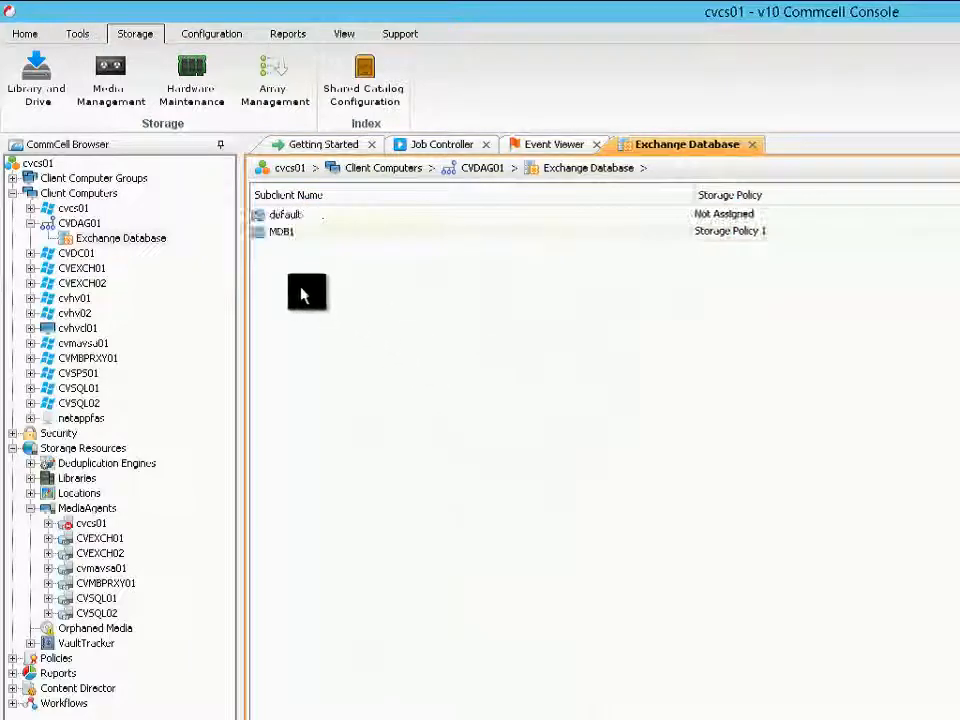
Examine the backup type and job initiation options for the MDB1 subclient, and leave without starting a backup.
left_click(267, 240)
right_click(267, 240)
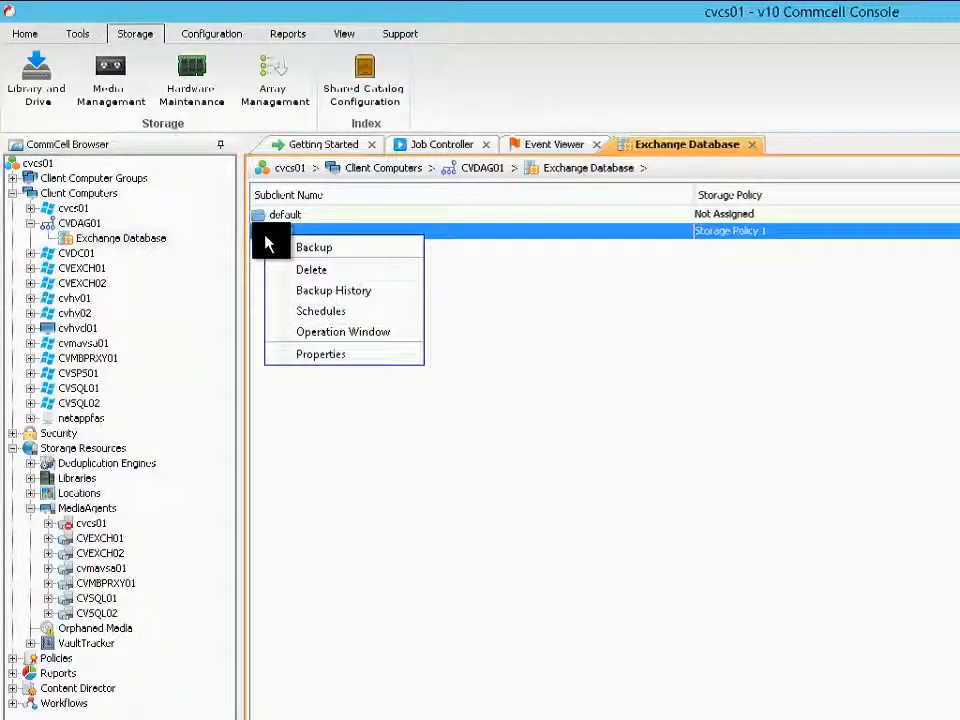
left_click(372, 250)
left_click_drag(628, 289, 290, 310)
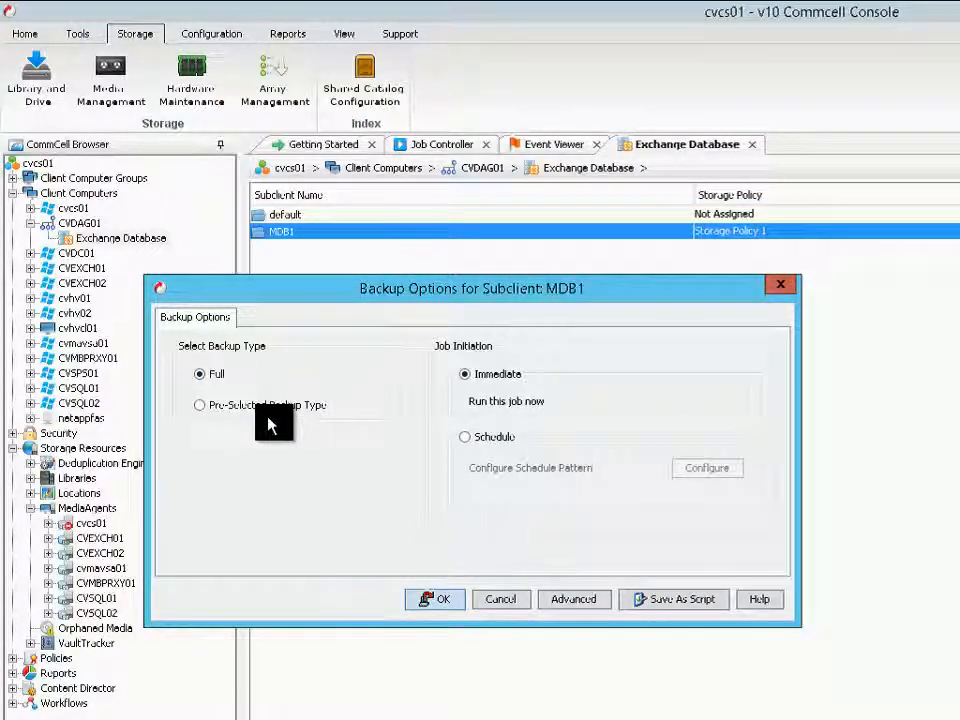
left_click(505, 605)
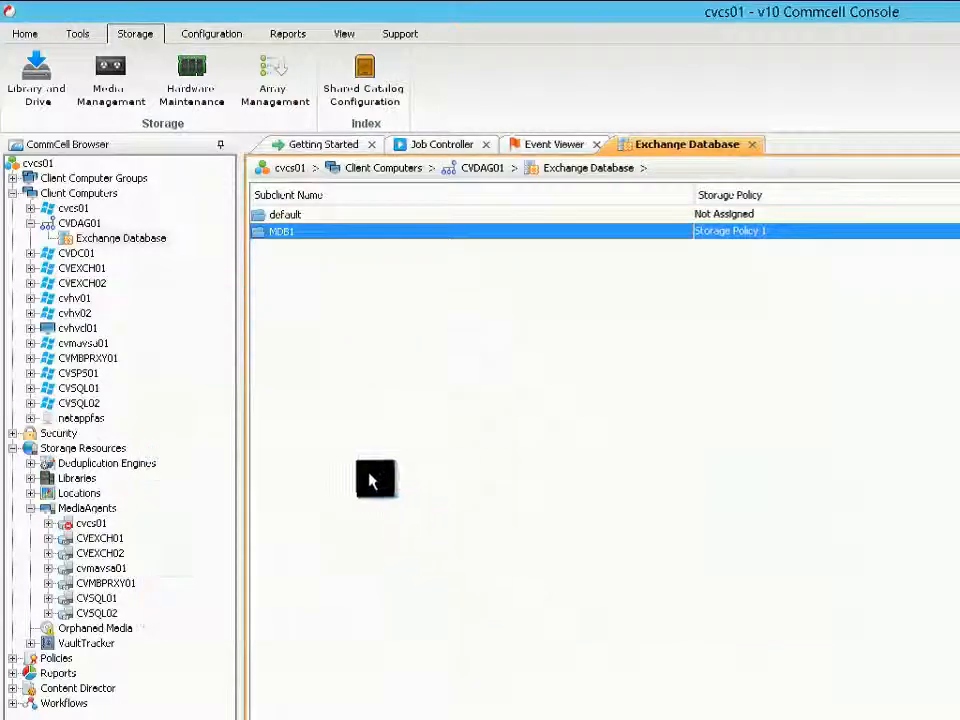
Examine the general properties of CVDAG01's Exchange Database agent, including backup type and administrator account, and close without changes.
right_click(105, 244)
left_click(150, 295)
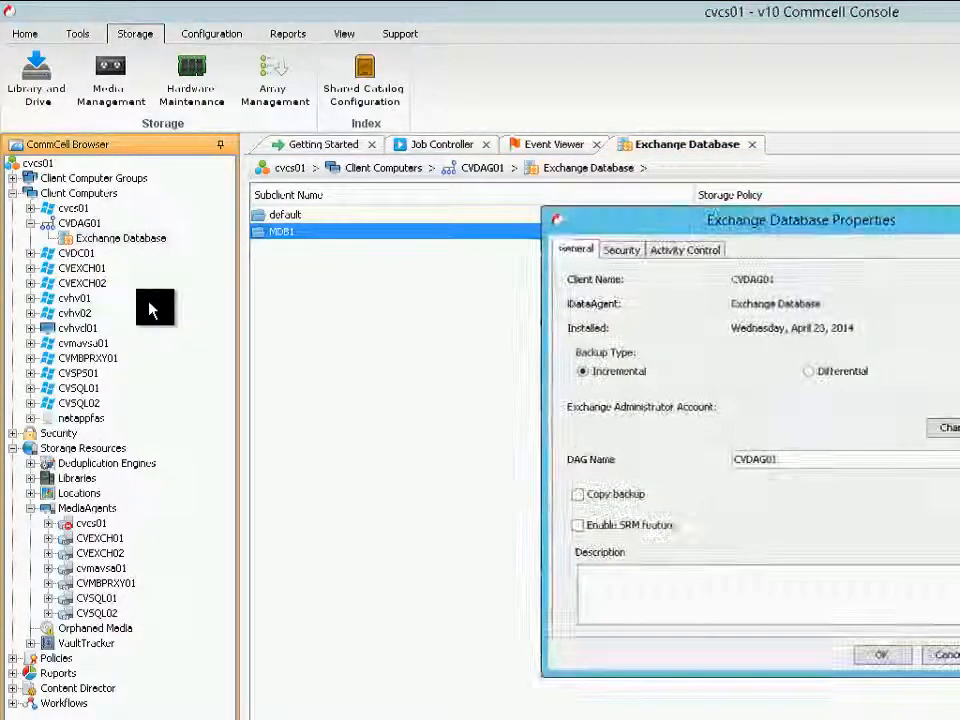
left_click_drag(615, 229, 317, 244)
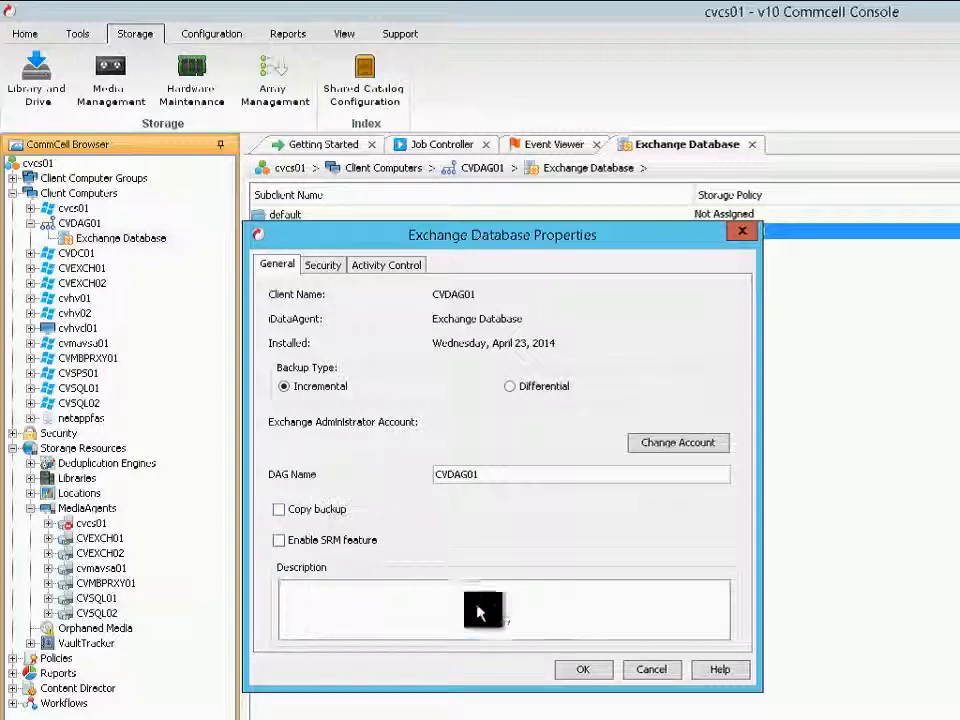
left_click(660, 678)
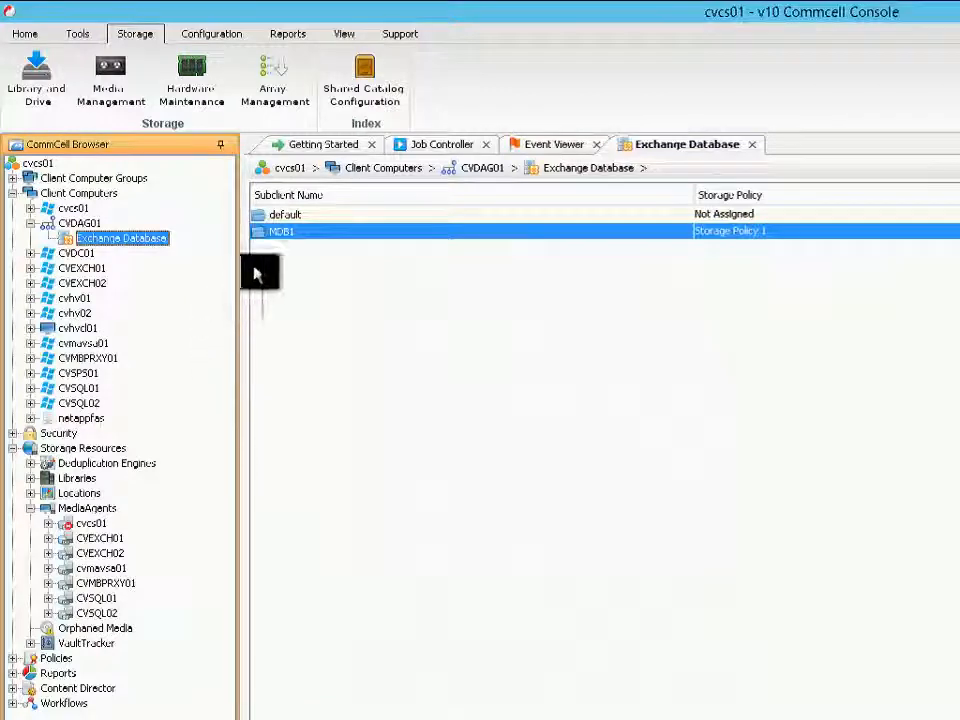
Start an immediate full backup of the MDB1 subclient with Perform Consistency Check and Create Backup Copy immediately turned off.
right_click(306, 238)
left_click(318, 254)
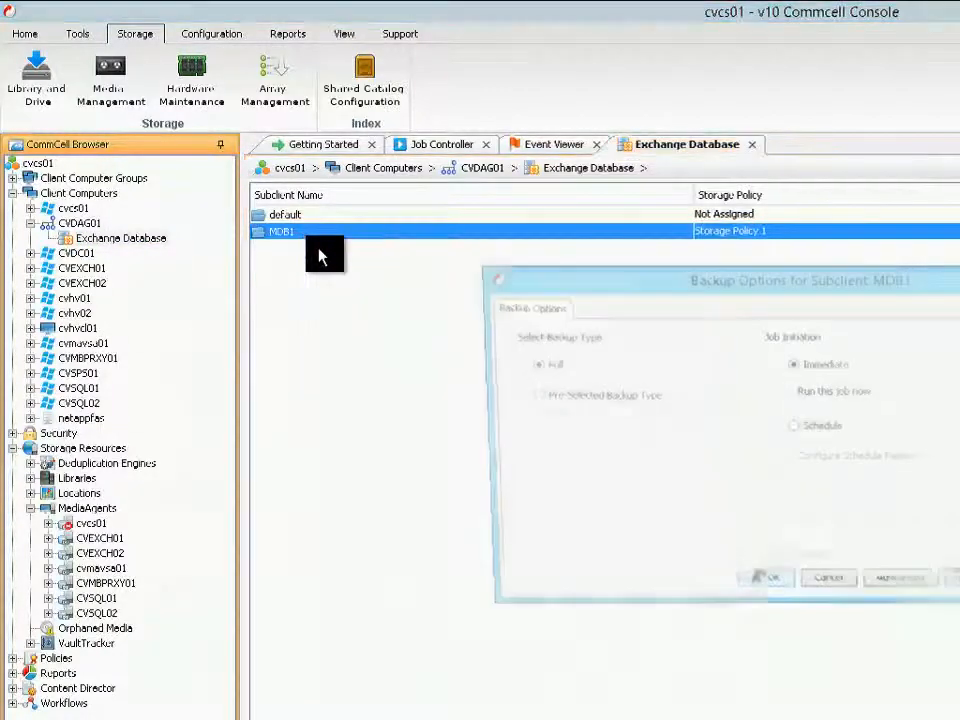
left_click_drag(583, 285, 300, 322)
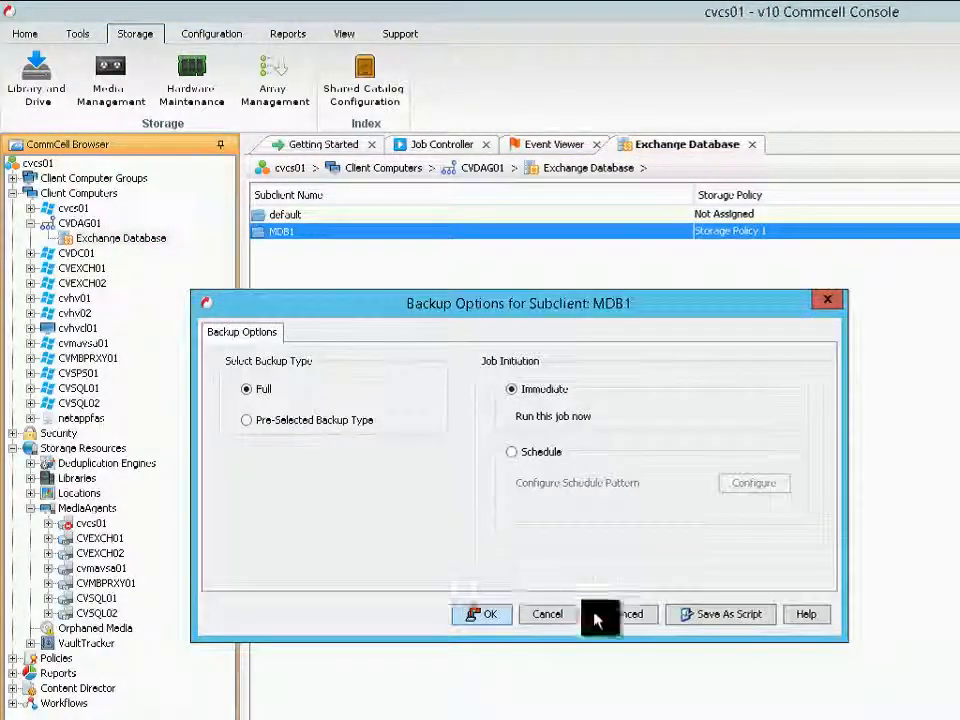
left_click(630, 626)
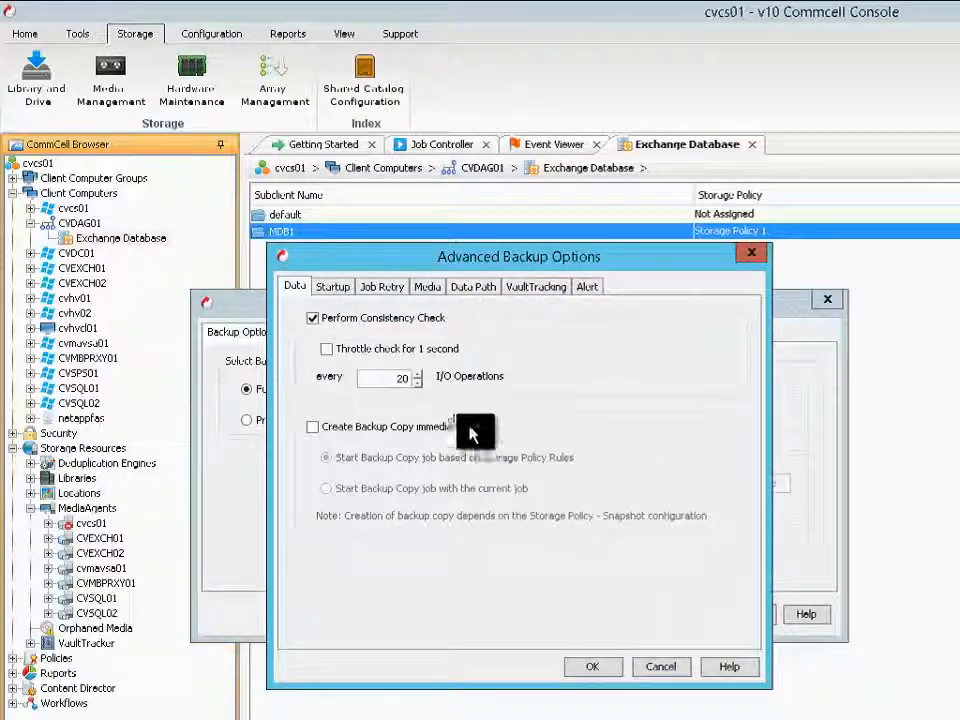
left_click(325, 320)
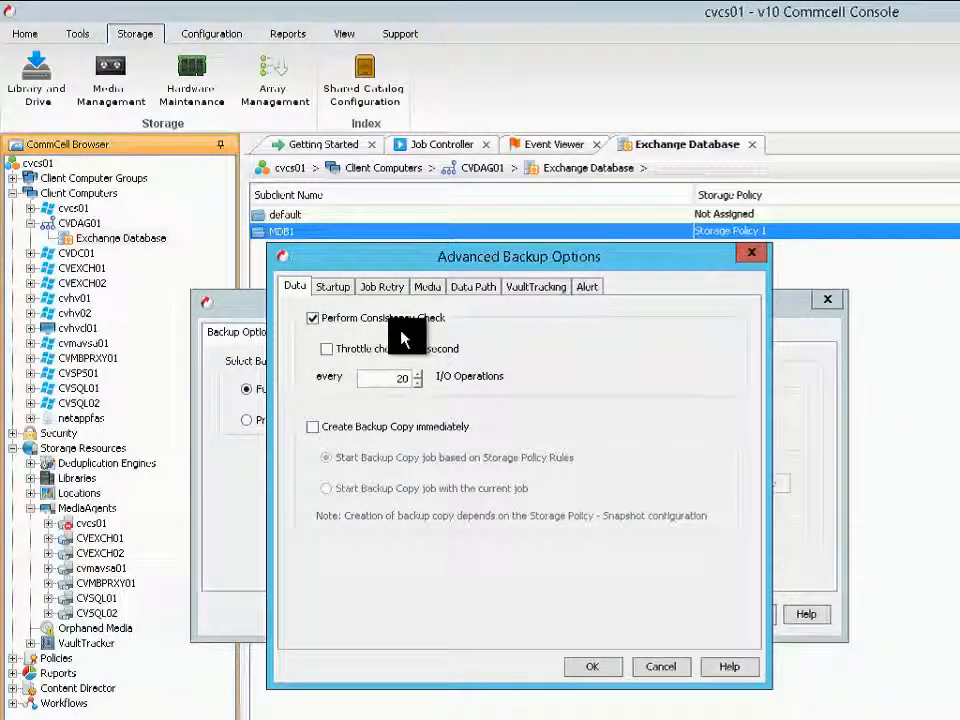
left_click(311, 318)
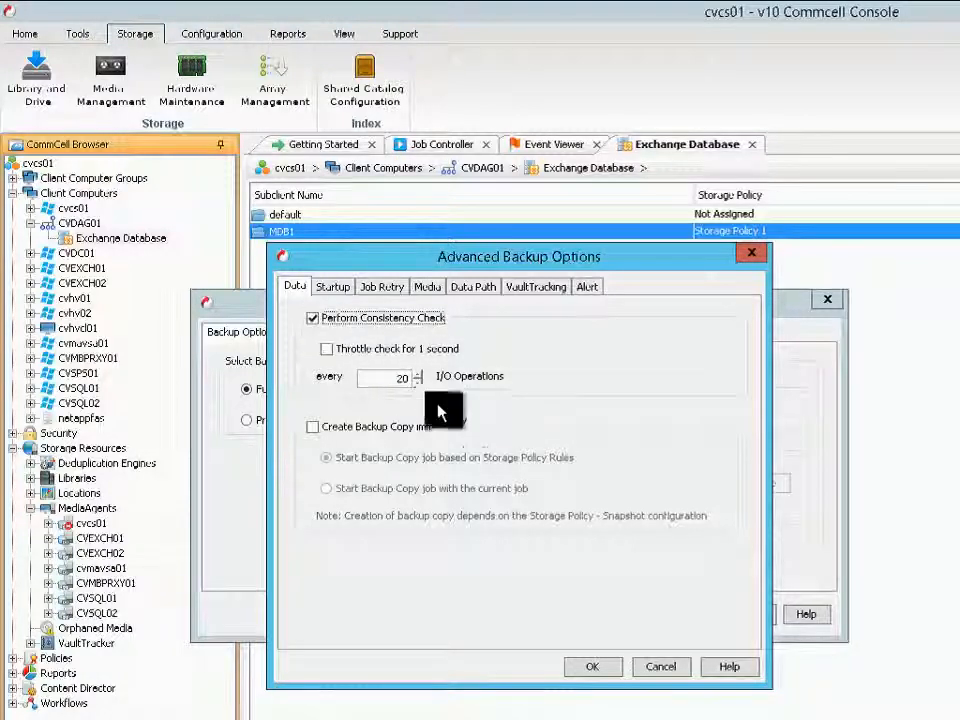
left_click(313, 427)
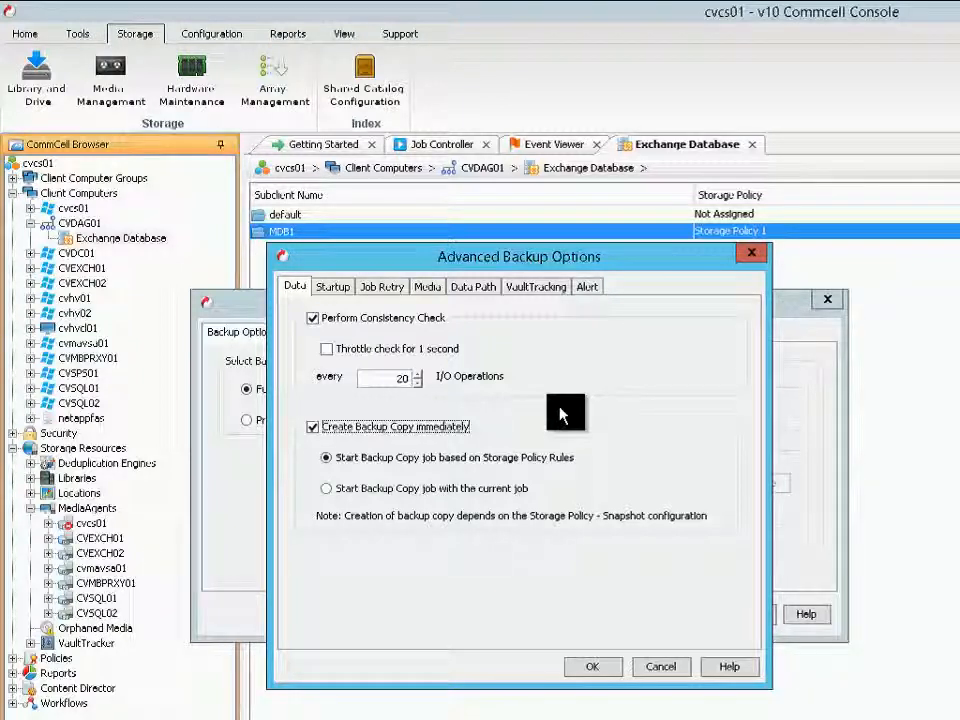
left_click(314, 430)
left_click(310, 319)
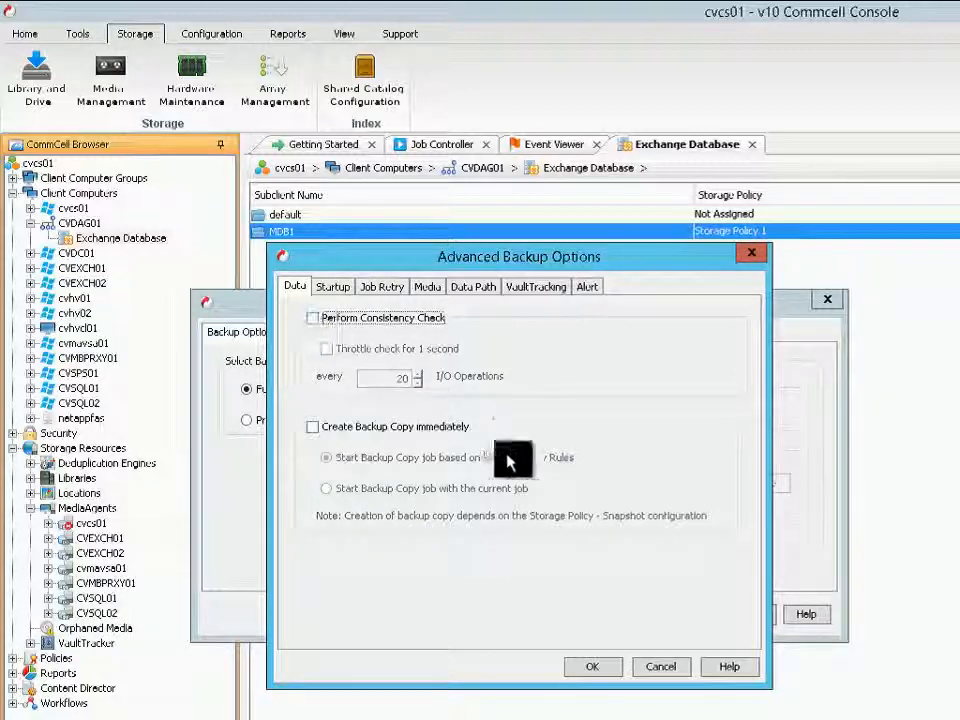
left_click(603, 666)
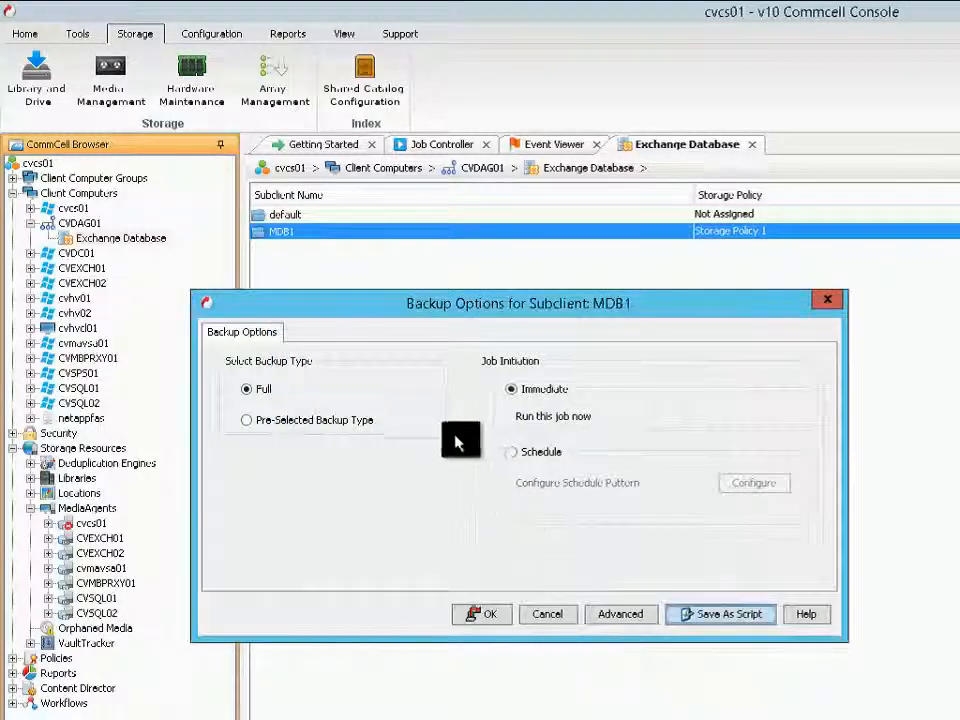
left_click(500, 624)
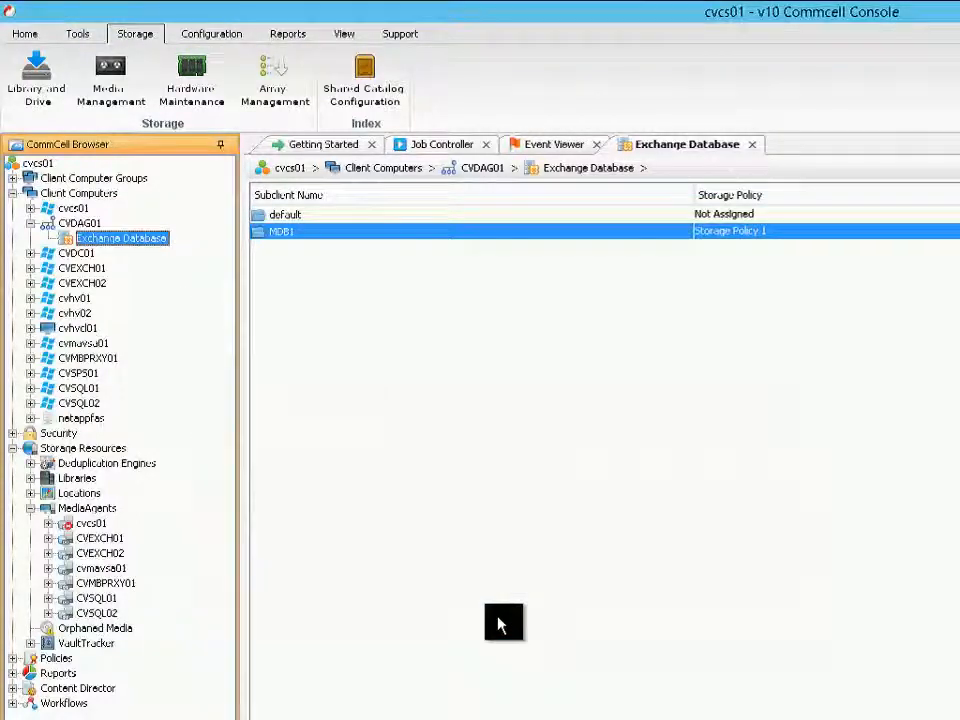
Examine the progress and events of the MDB1 snap backup job in the Job Controller, and close its details.
left_click(424, 152)
left_click(406, 234)
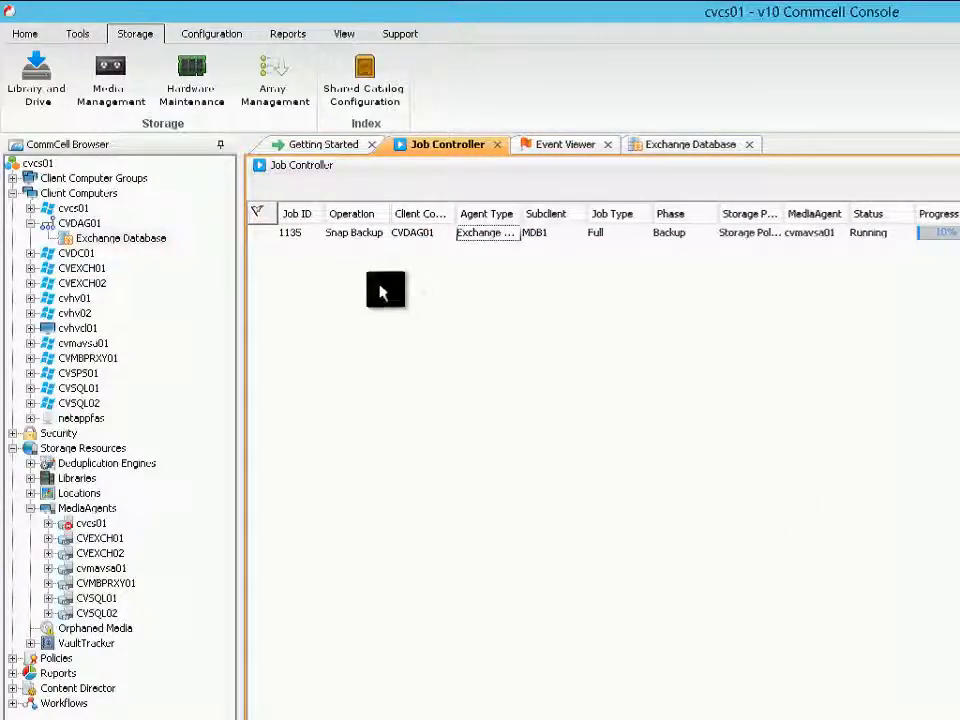
double_click(347, 232)
left_click_drag(735, 250, 402, 283)
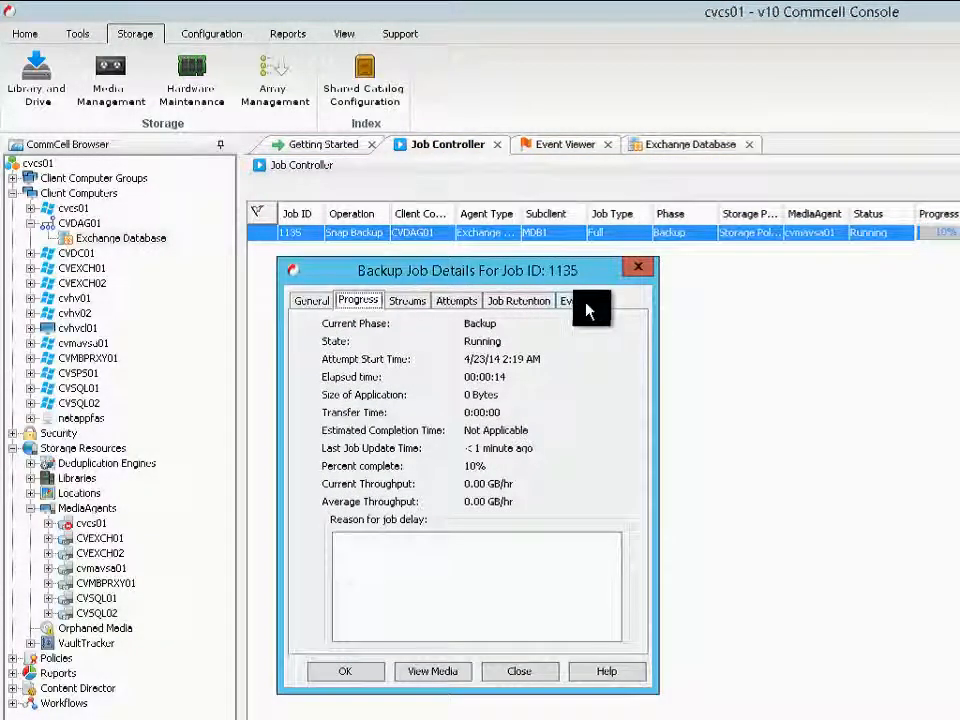
left_click(580, 302)
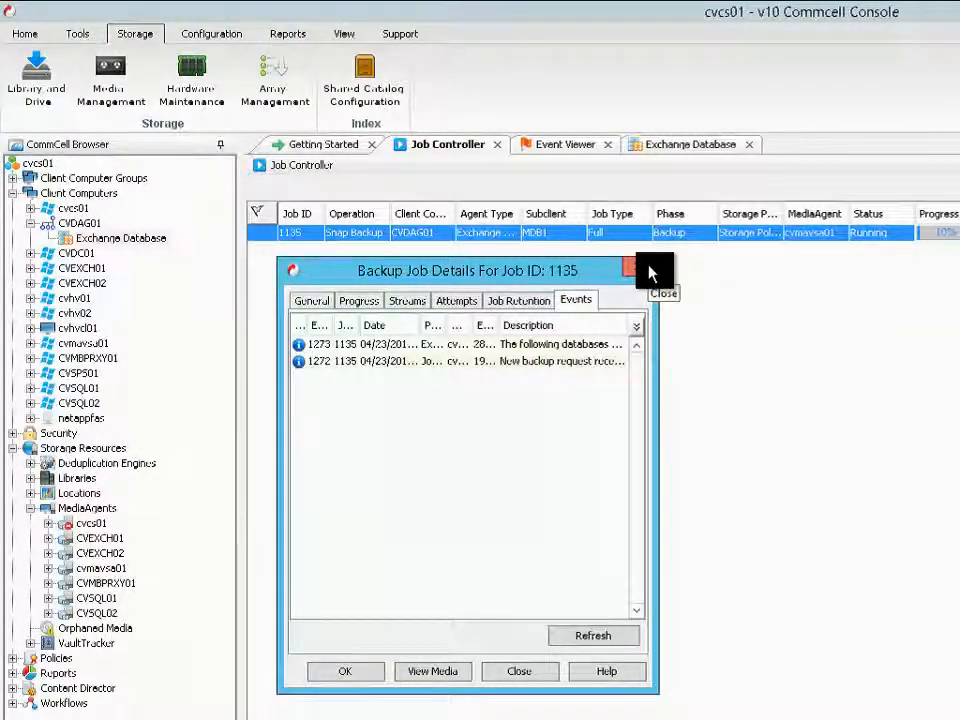
left_click(648, 271)
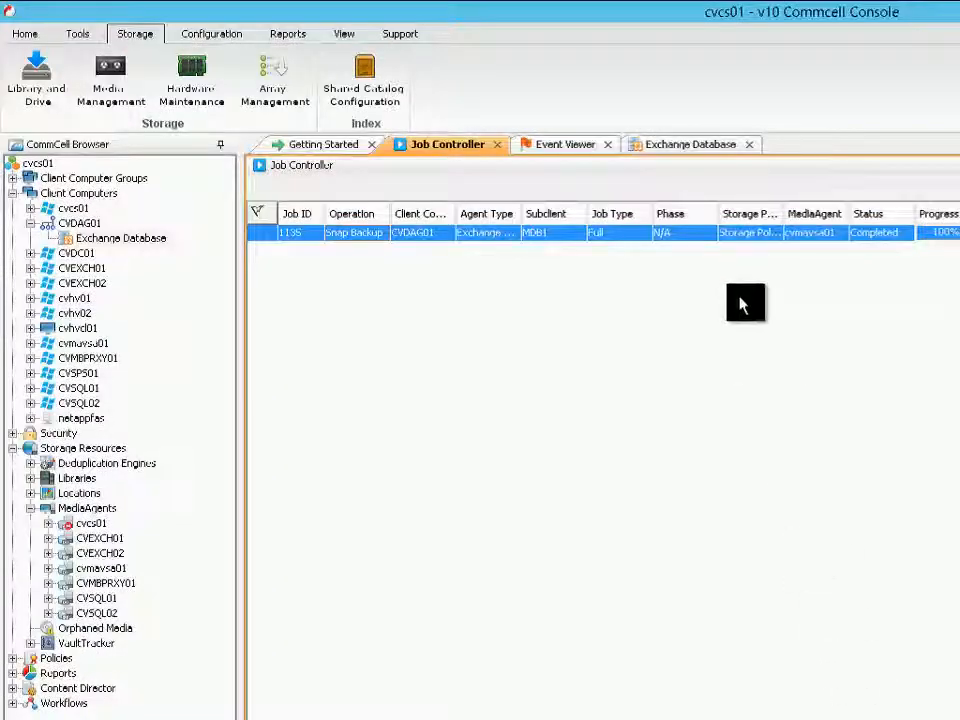
Create a new subclient named Local DBs under CVDAG01's Exchange Database agent.
left_click(677, 146)
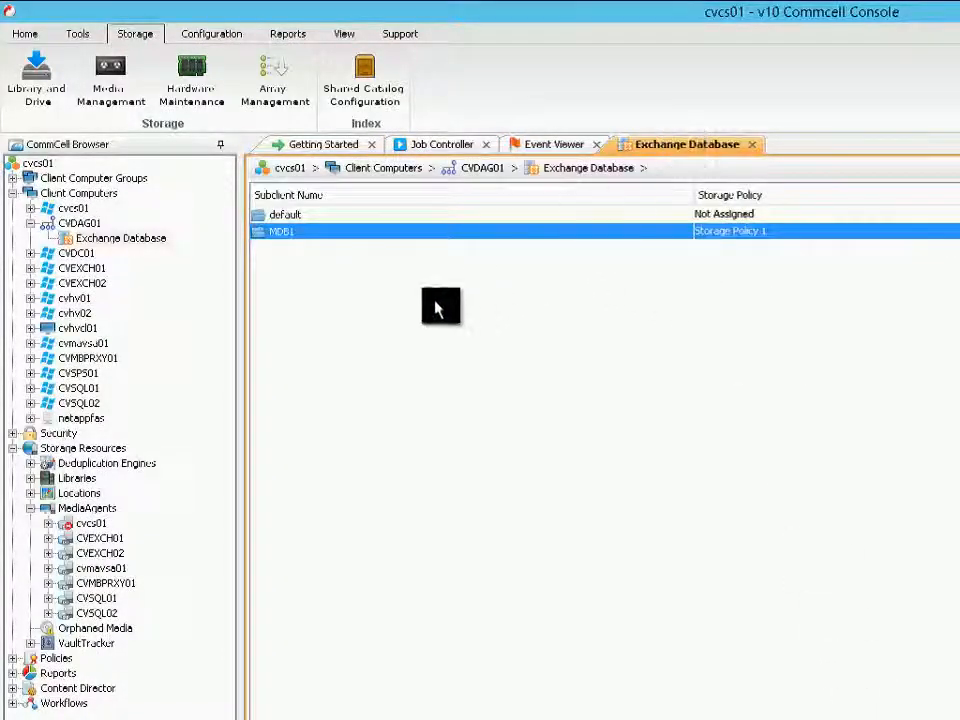
right_click(106, 240)
mouse_move(120, 262)
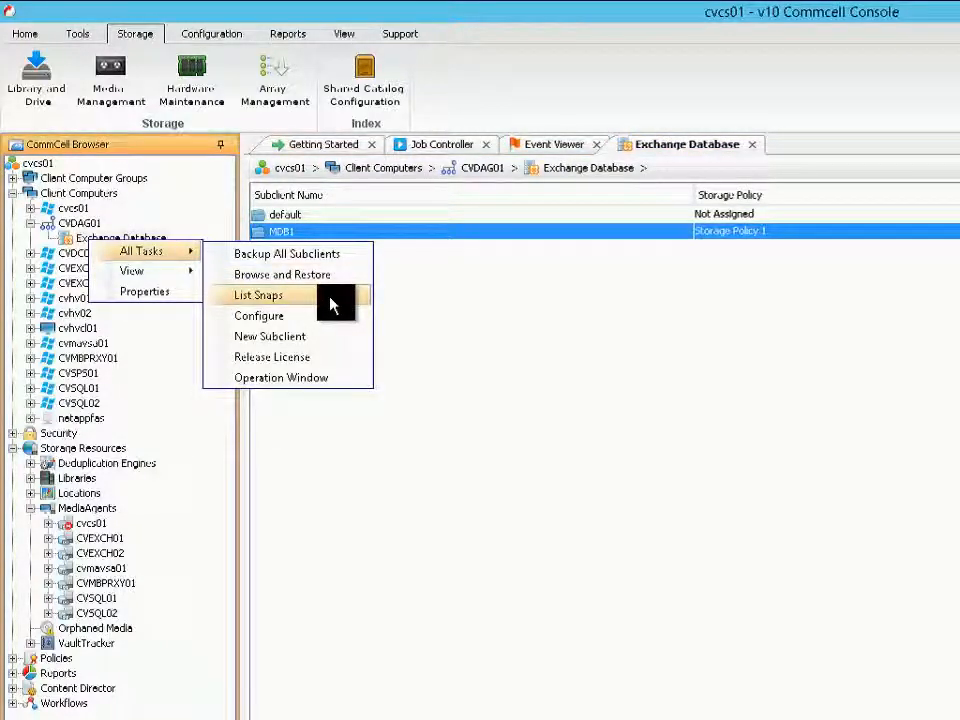
left_click(313, 346)
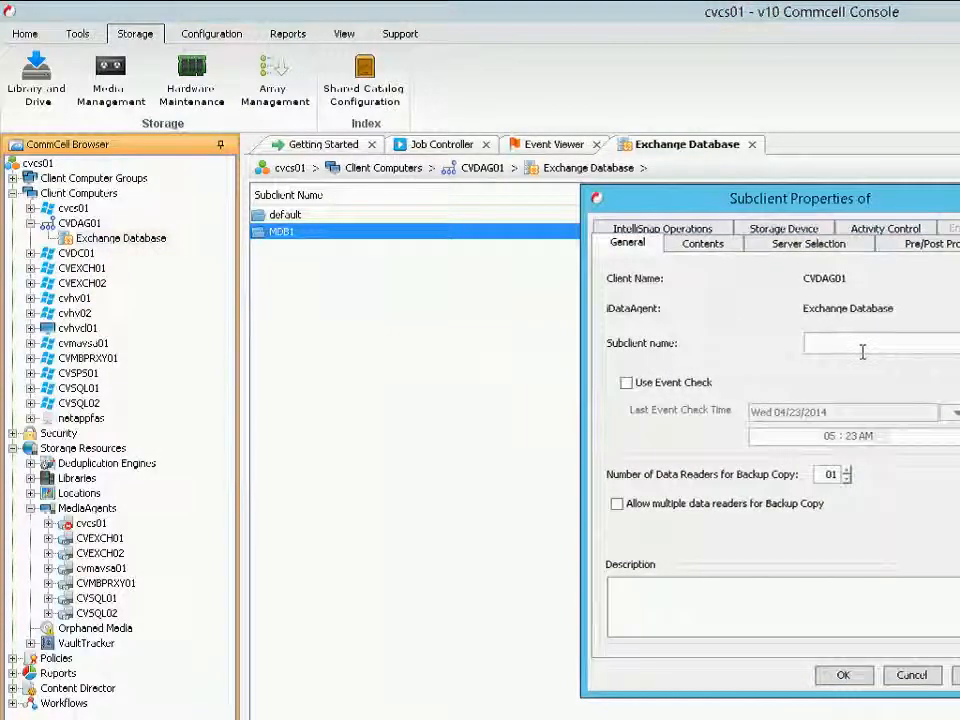
left_click(862, 351)
type("Local")
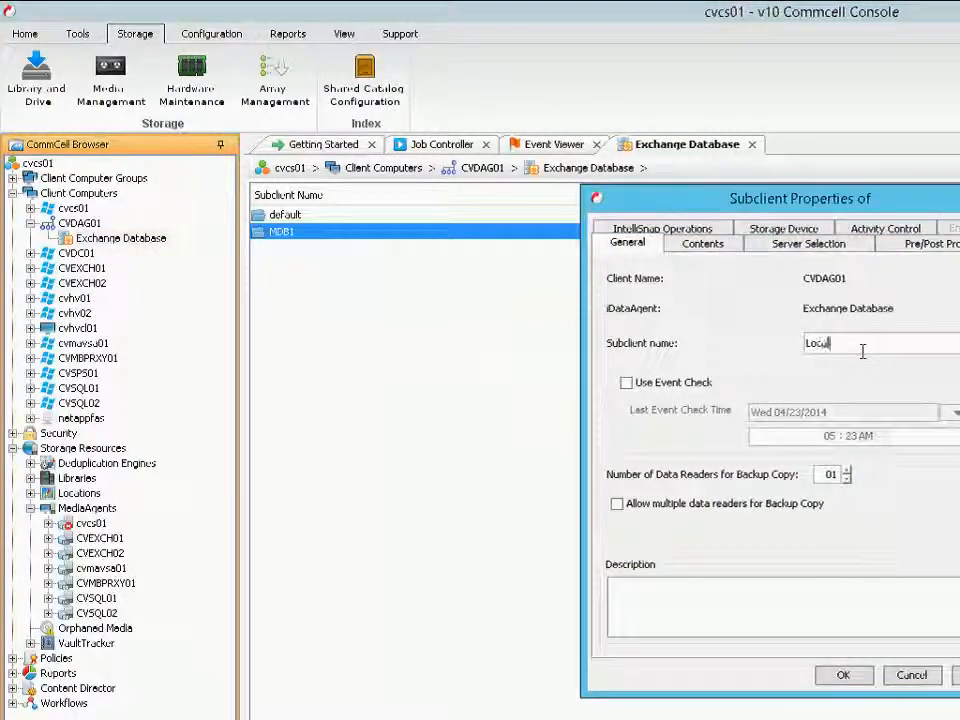
type(" DBs")
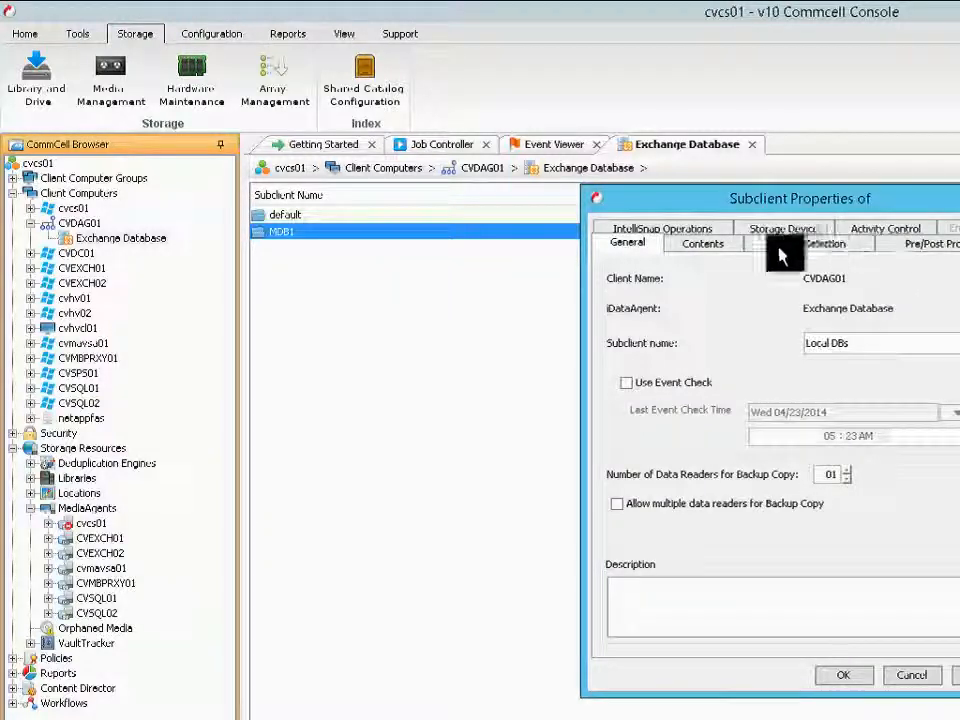
Discover the Exchange databases and assign the two unassigned mailbox databases to the Local DBs subclient's contents.
left_click(729, 252)
left_click(943, 622)
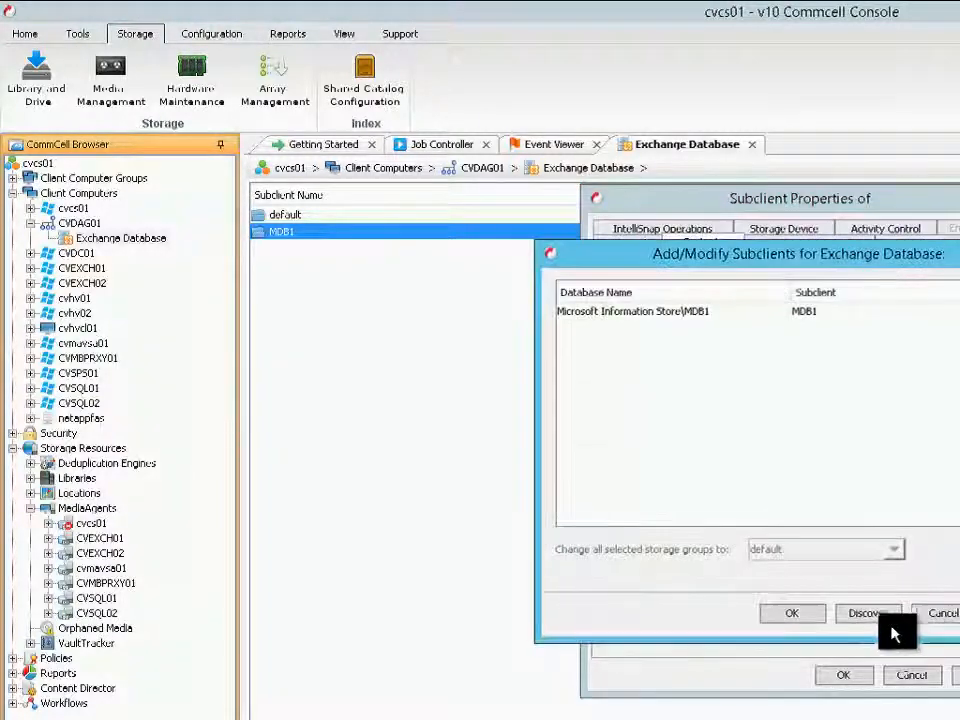
left_click(867, 614)
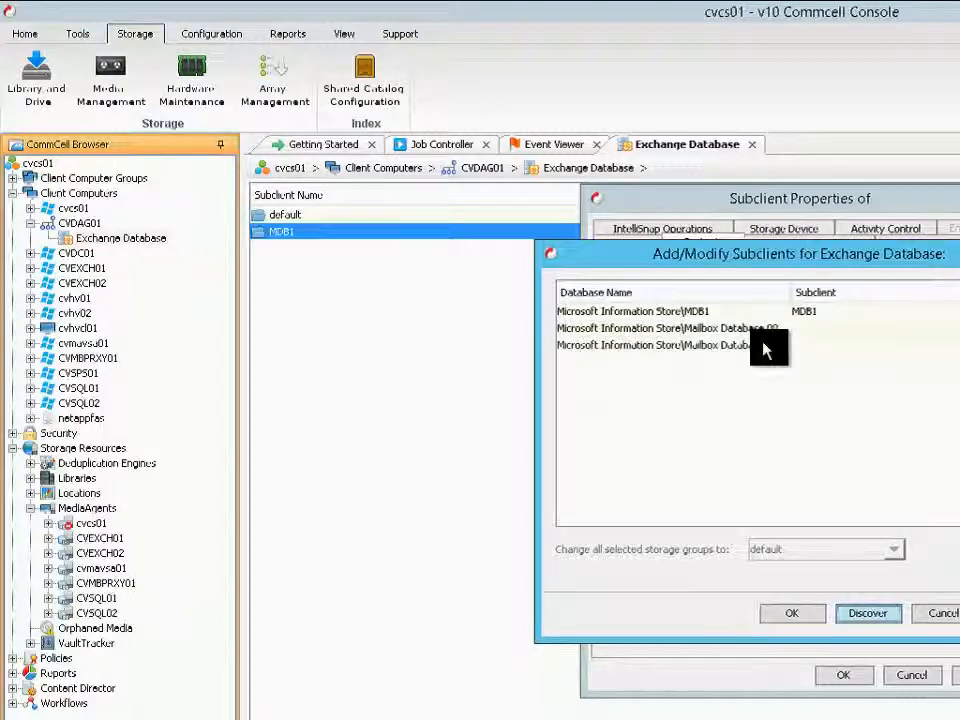
left_click(766, 330)
left_click(900, 345, "shift")
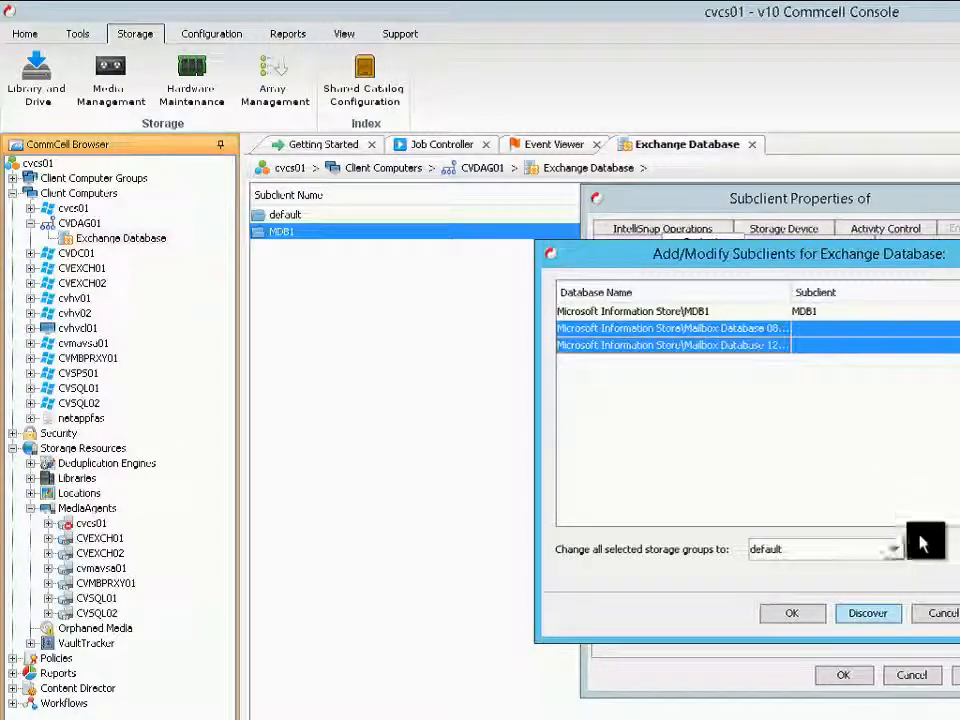
left_click(897, 557)
left_click(778, 585)
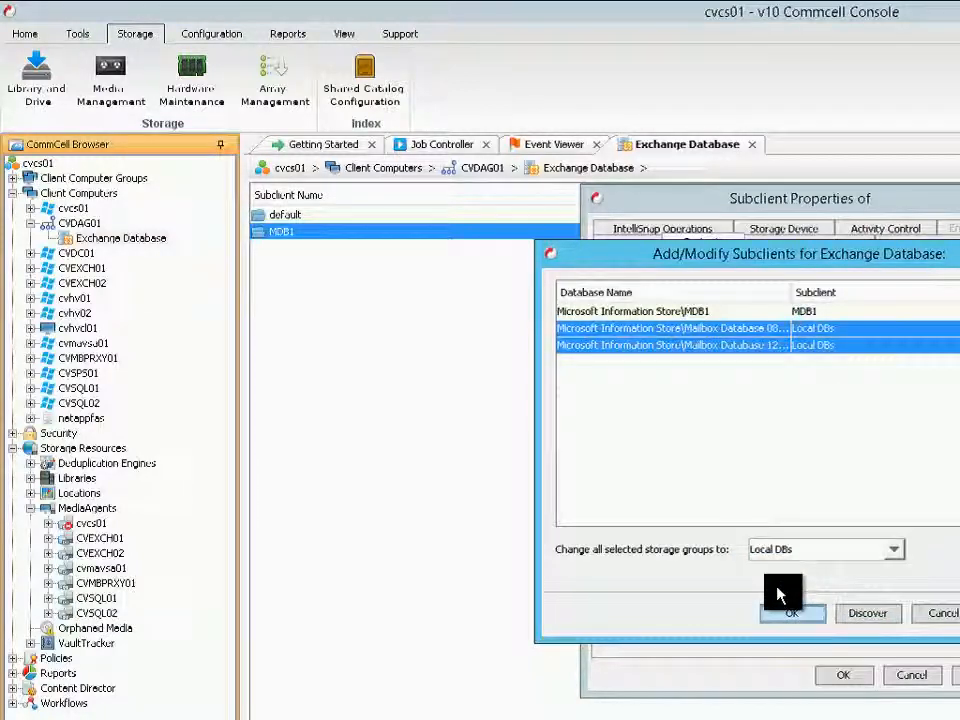
left_click(797, 613)
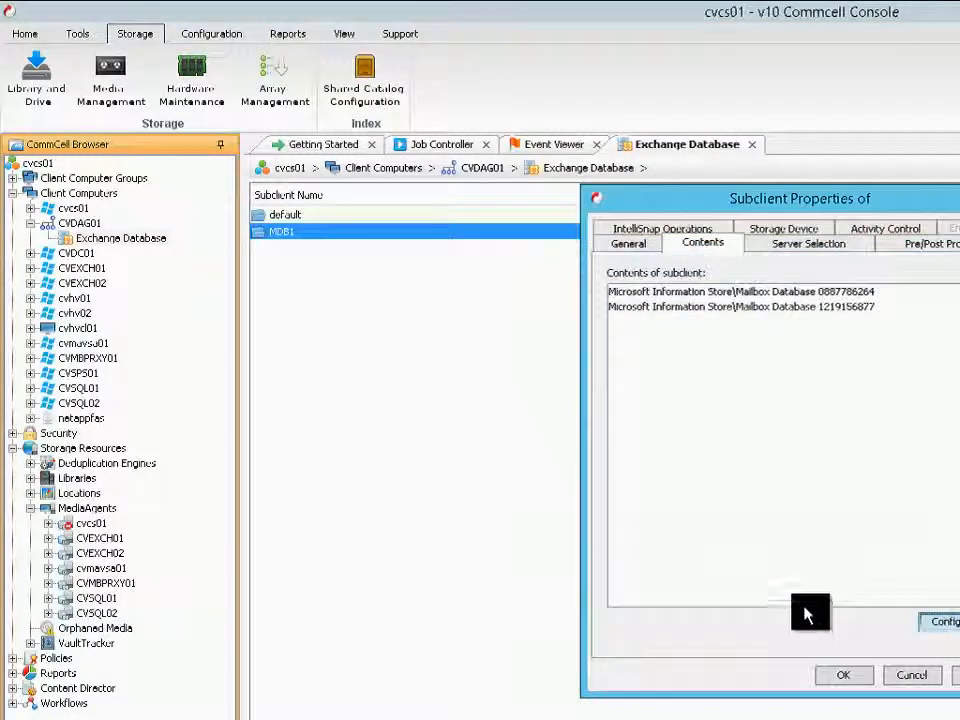
Check the new subclient's server selection and IntelliSnap options, assign Storage Policy 1 as its data storage policy, and try to save.
left_click(815, 246)
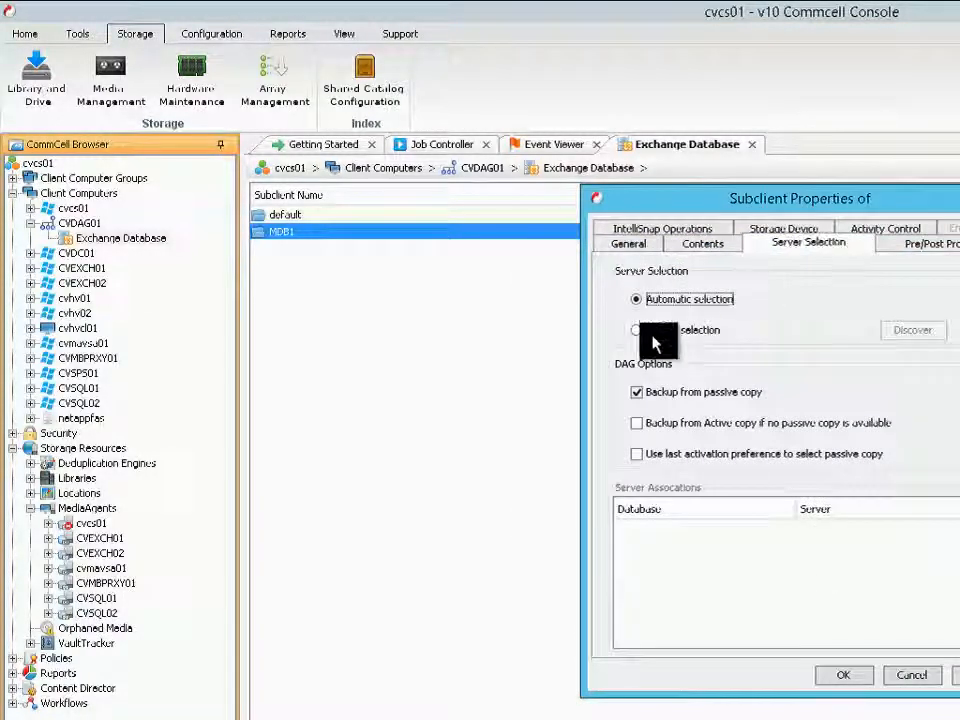
left_click(700, 231)
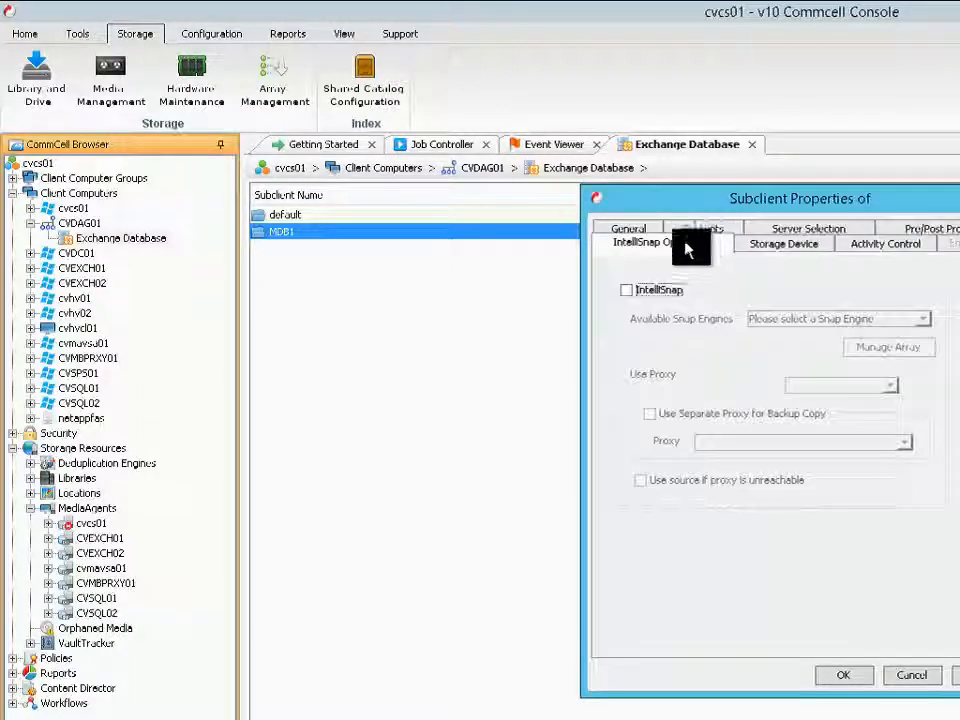
left_click(783, 256)
left_click(720, 338)
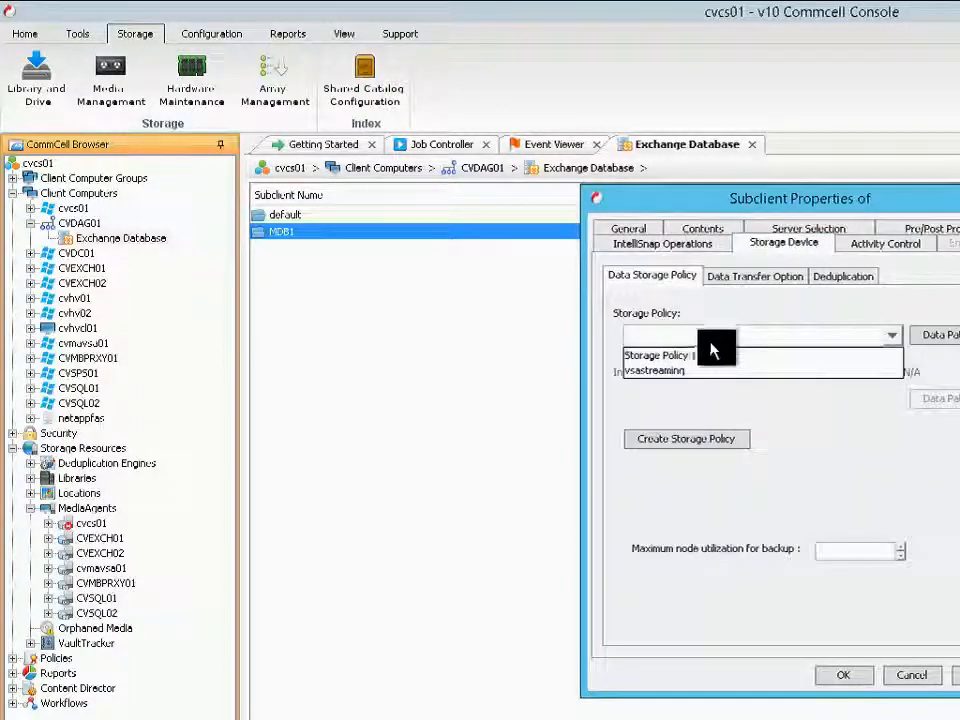
left_click(697, 356)
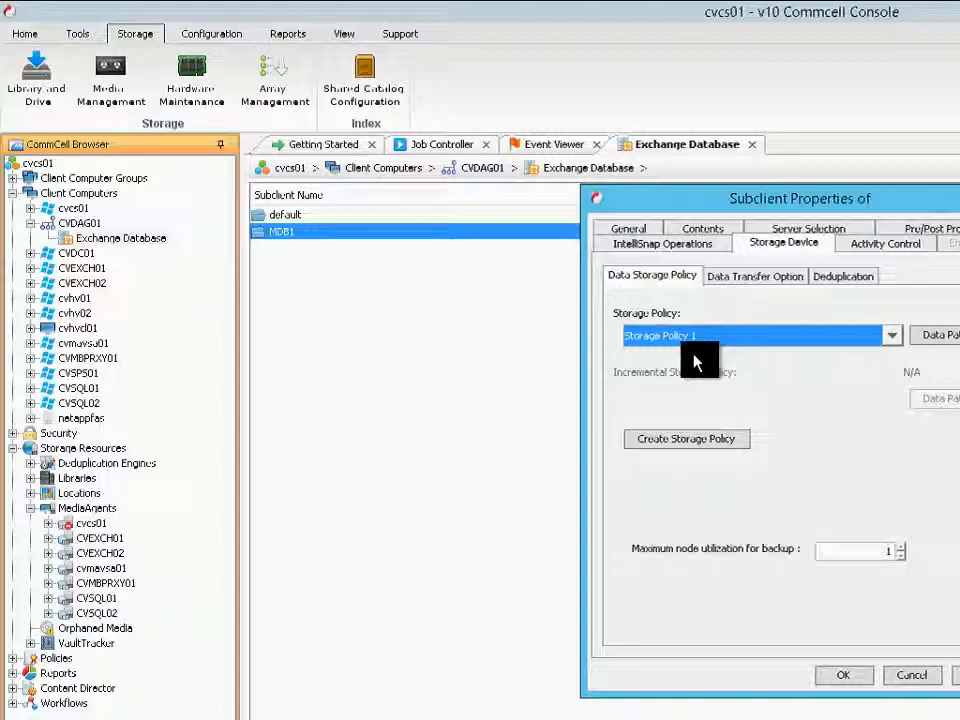
left_click(847, 677)
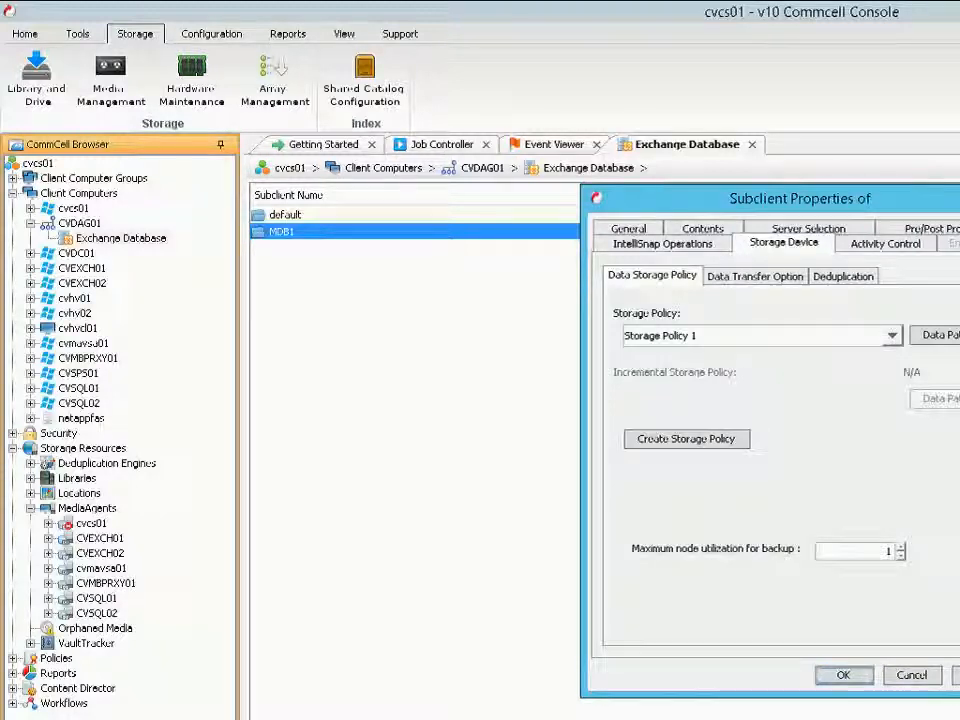
Recheck the two mailbox databases in the subclient's contents, and save it with the maximum node utilization for backup set to 2.
left_click(710, 232)
left_click(686, 293)
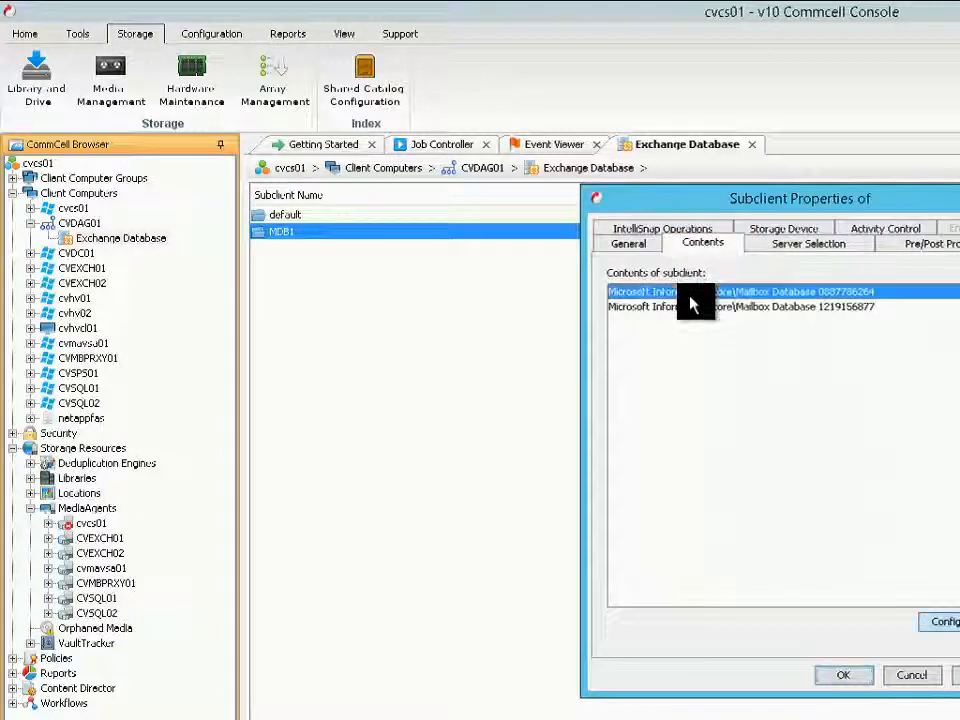
left_click(678, 306)
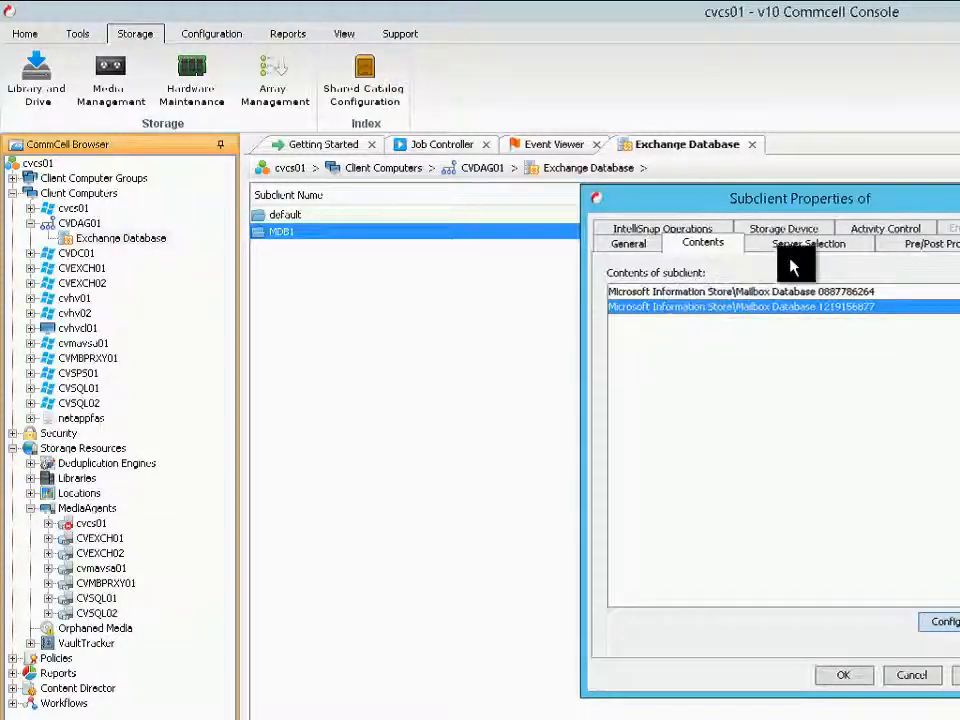
left_click(812, 229)
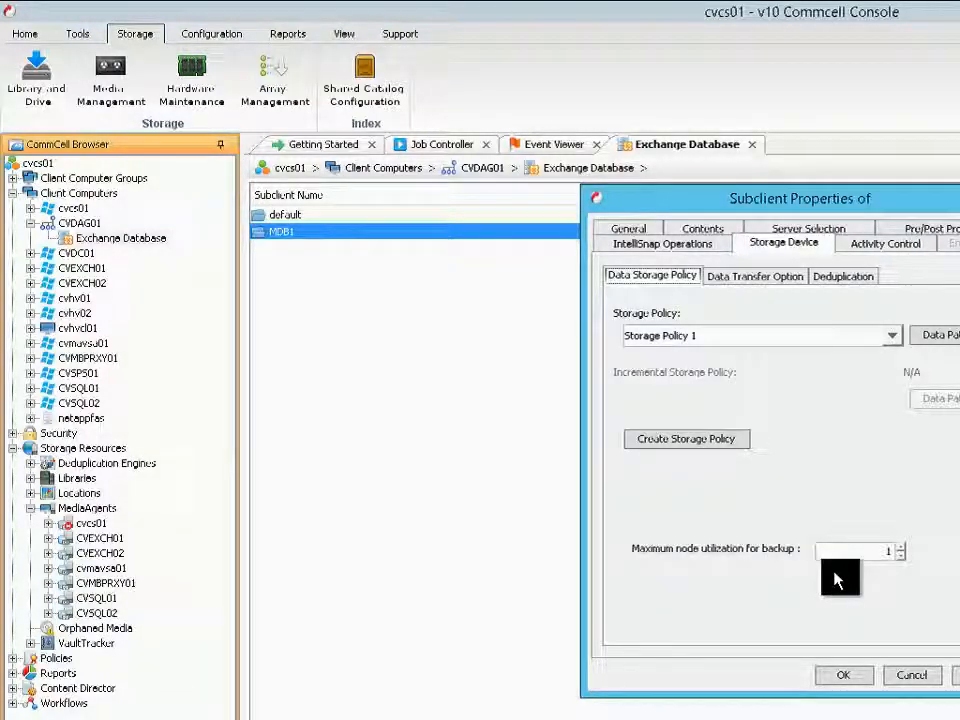
left_click(902, 548)
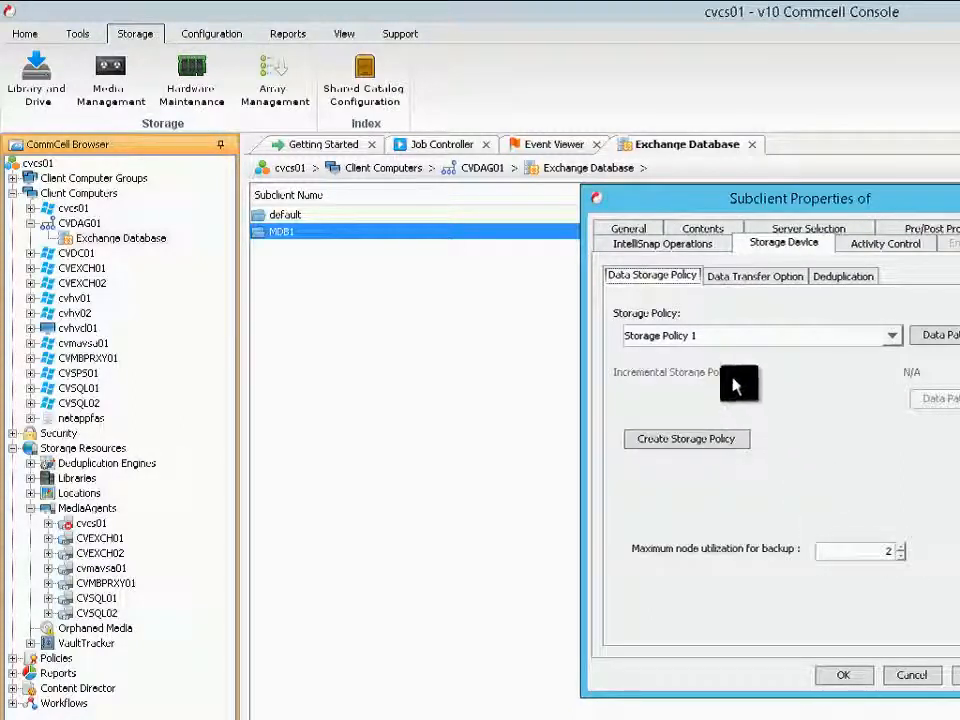
left_click(858, 686)
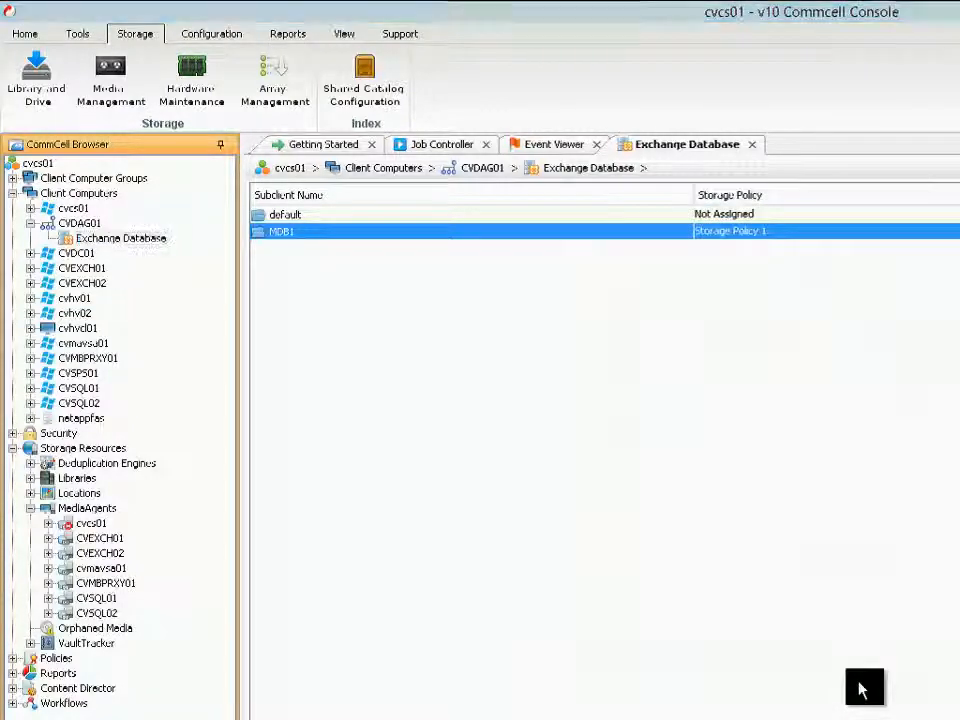
Set the Local DBs subclient's backup schedule to Do Not Schedule and confirm.
left_click(657, 405)
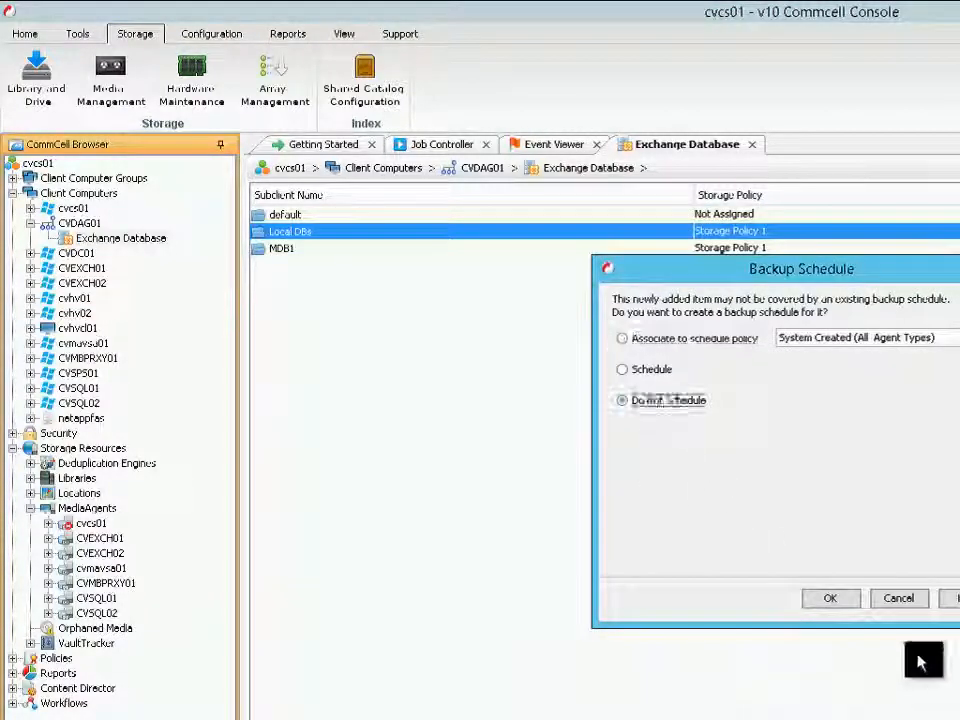
left_click(830, 598)
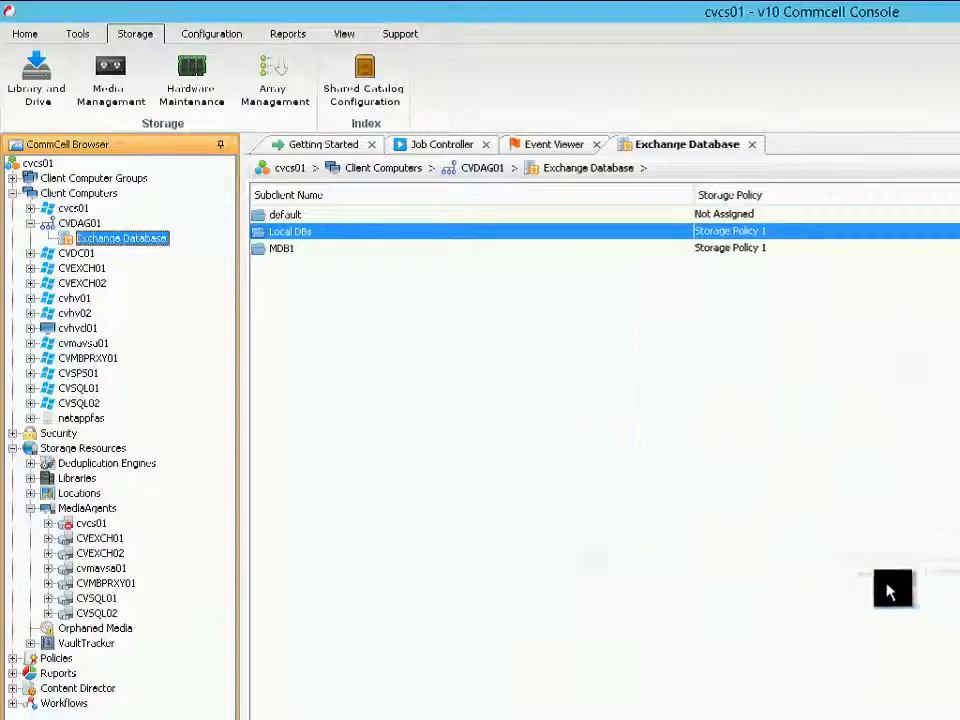
Start an immediate full backup of the Local DBs subclient.
right_click(300, 236)
left_click(313, 248)
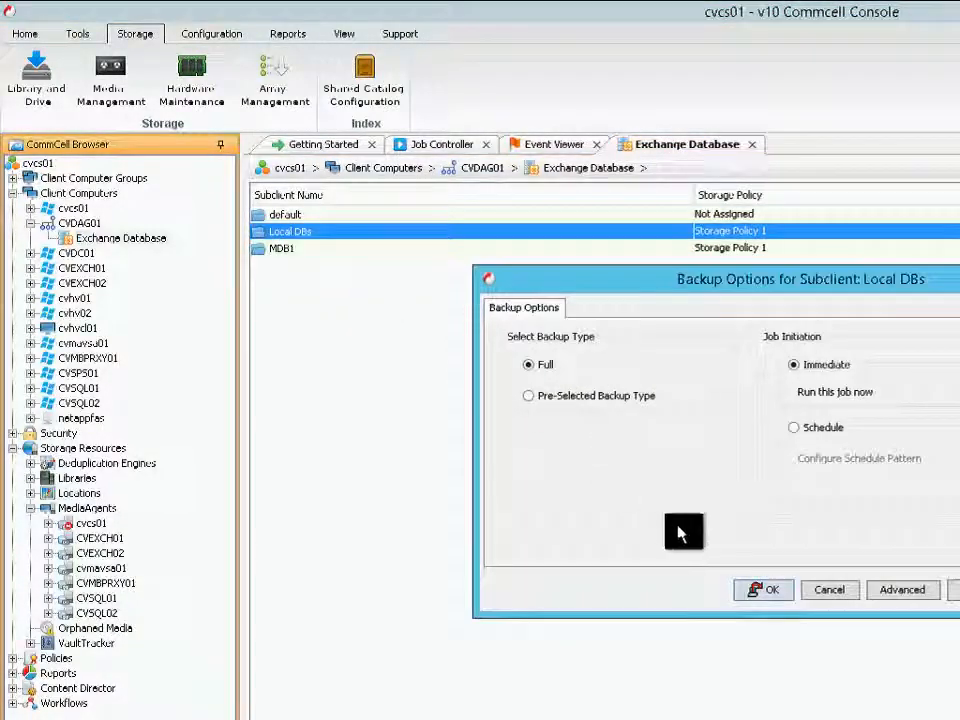
left_click(776, 590)
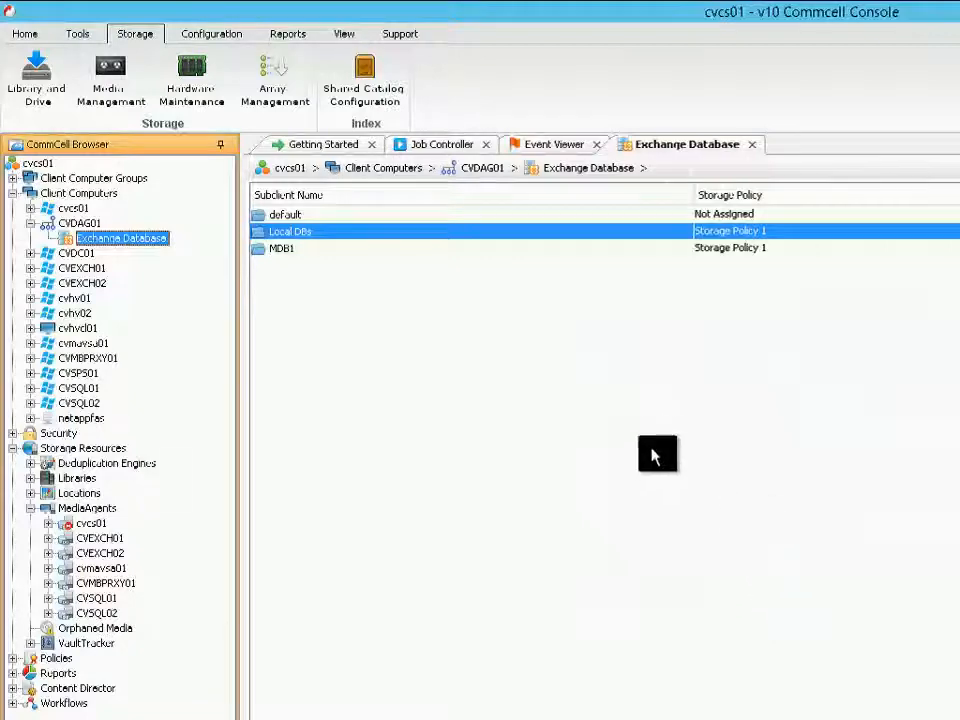
Start an immediate backup of the MDB1 subclient using the Pre-Selected Backup Type.
right_click(292, 250)
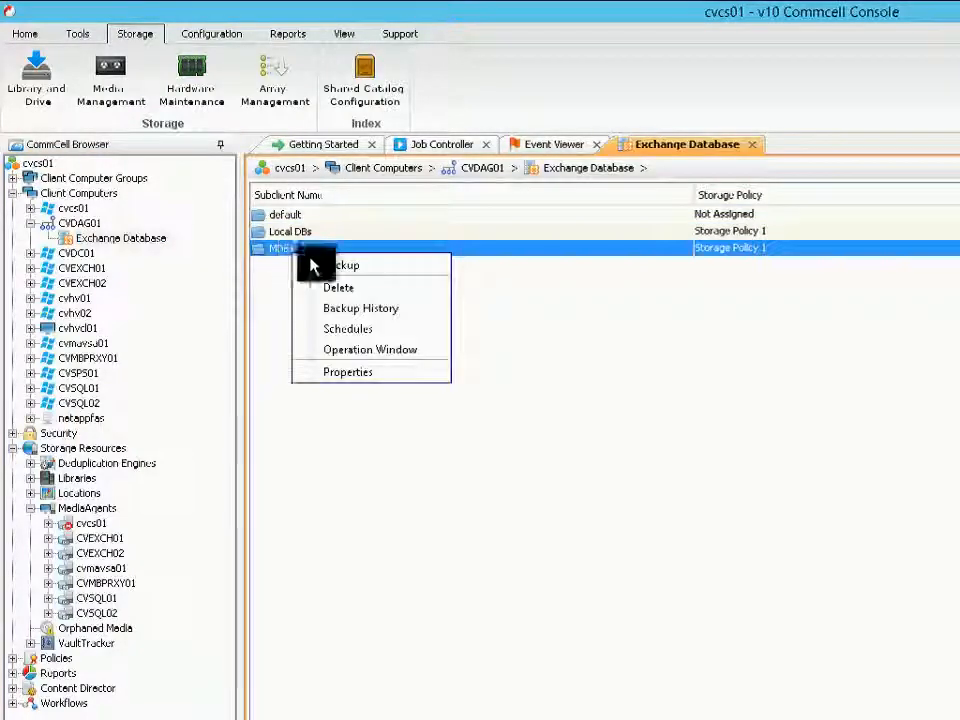
left_click(322, 265)
left_click_drag(613, 291, 392, 281)
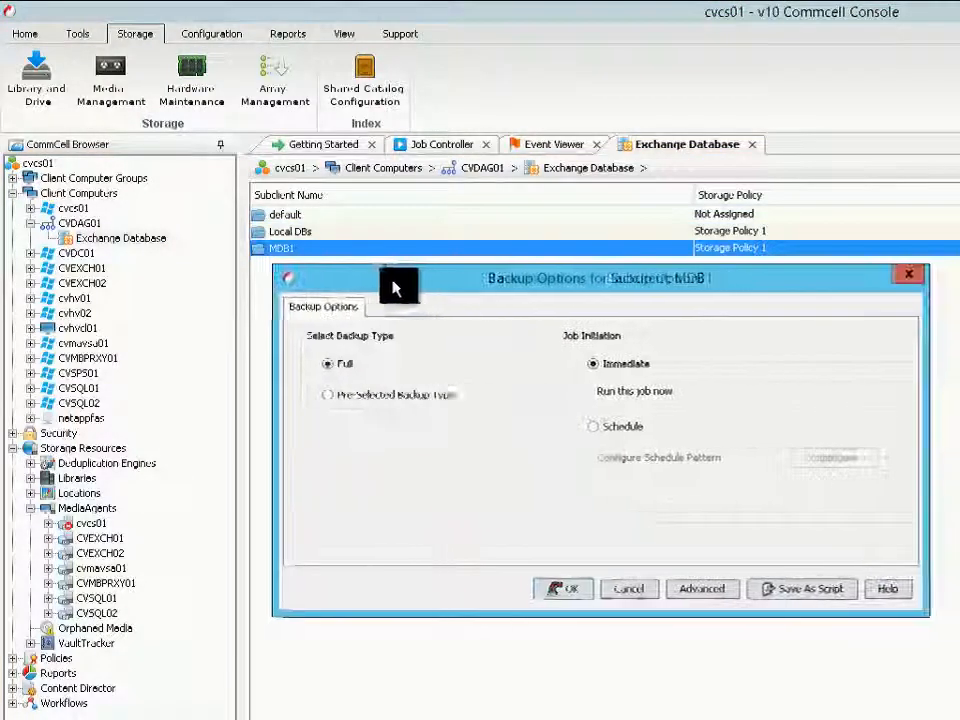
left_click(366, 403)
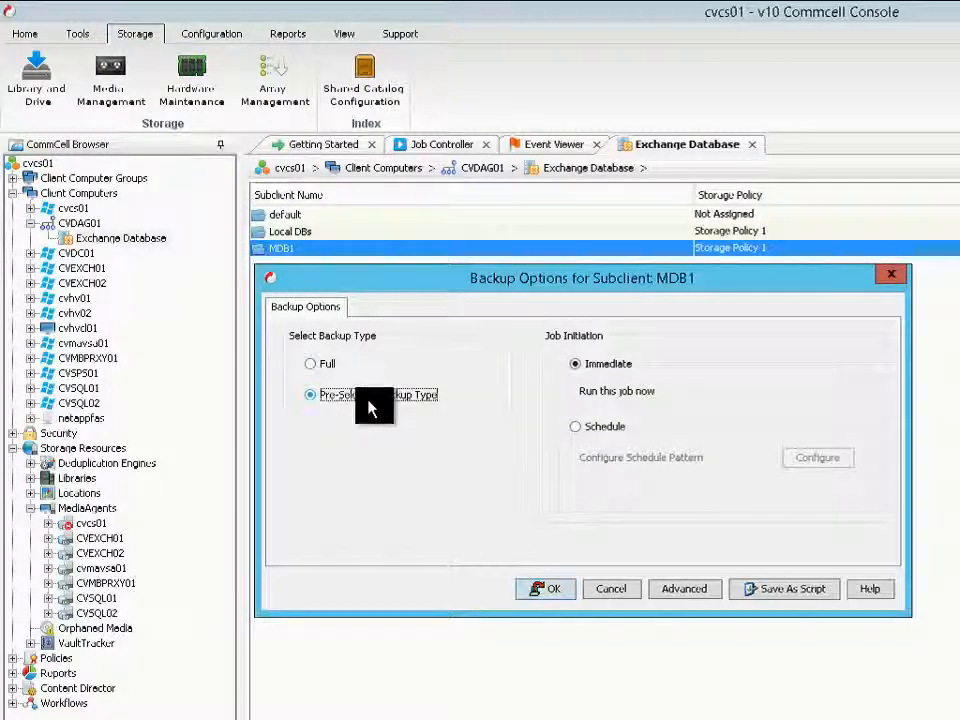
left_click(540, 592)
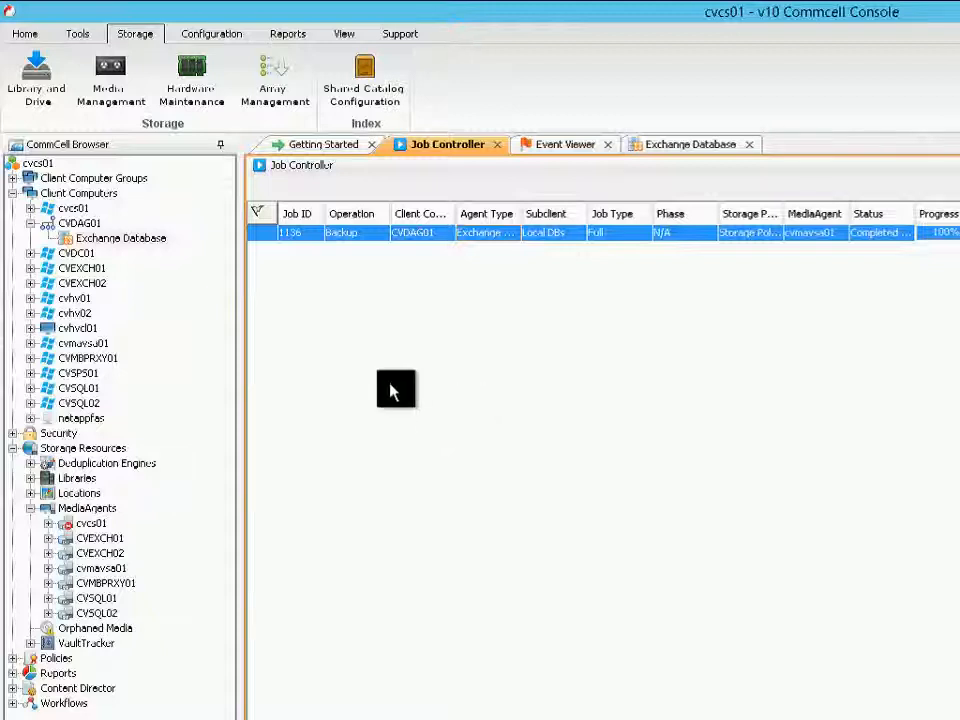
Browse the latest backup of CVDAG01's Exchange Database agent and display the contents of Microsoft Information Store.
right_click(67, 248)
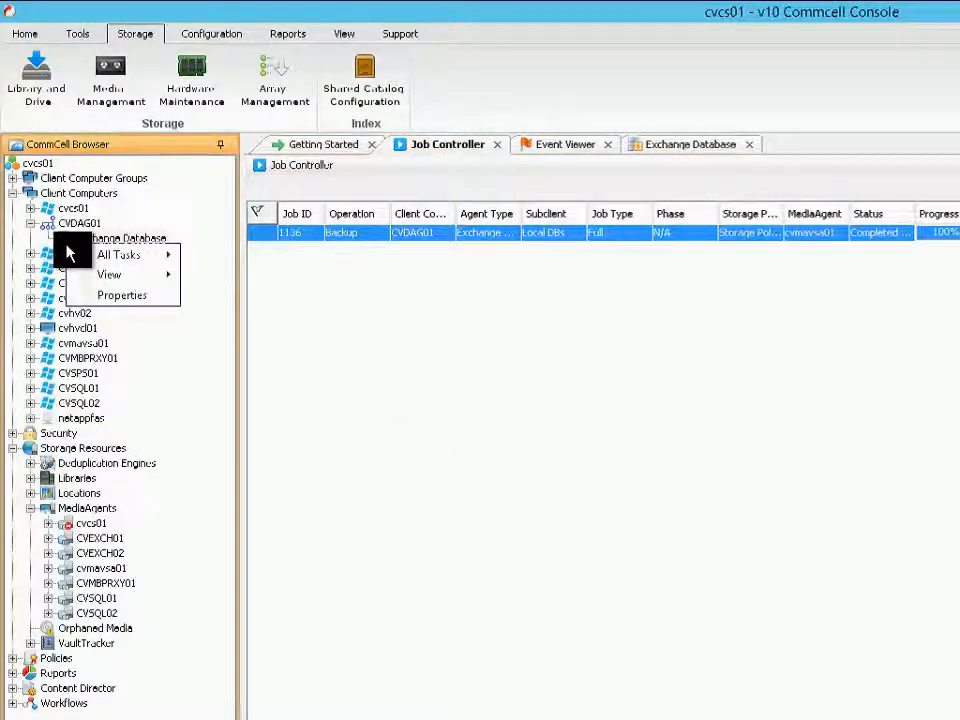
mouse_move(95, 256)
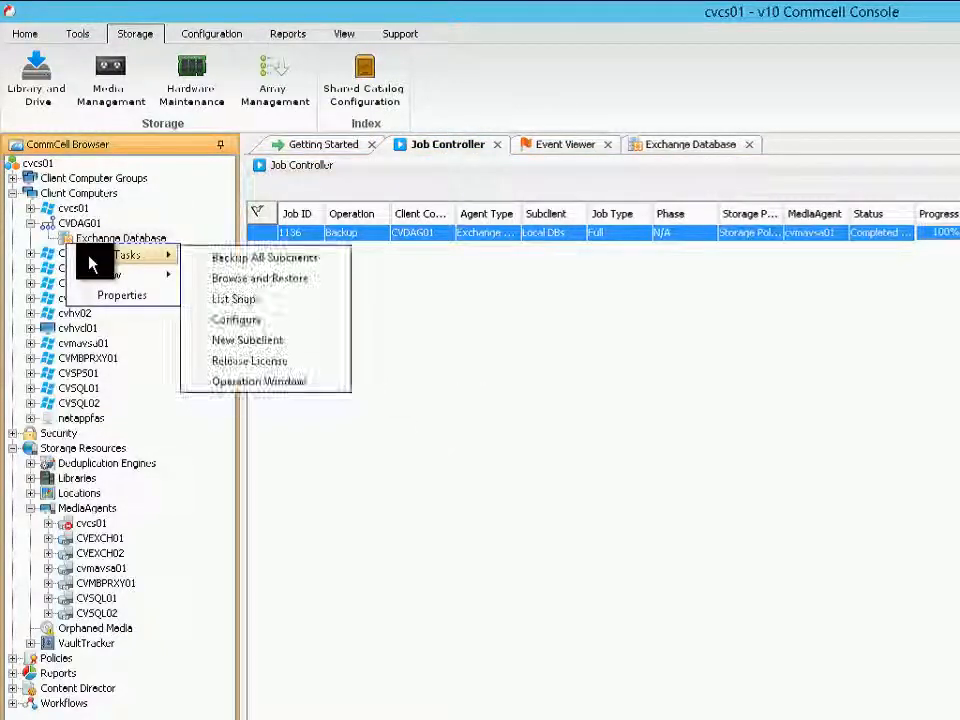
left_click(272, 290)
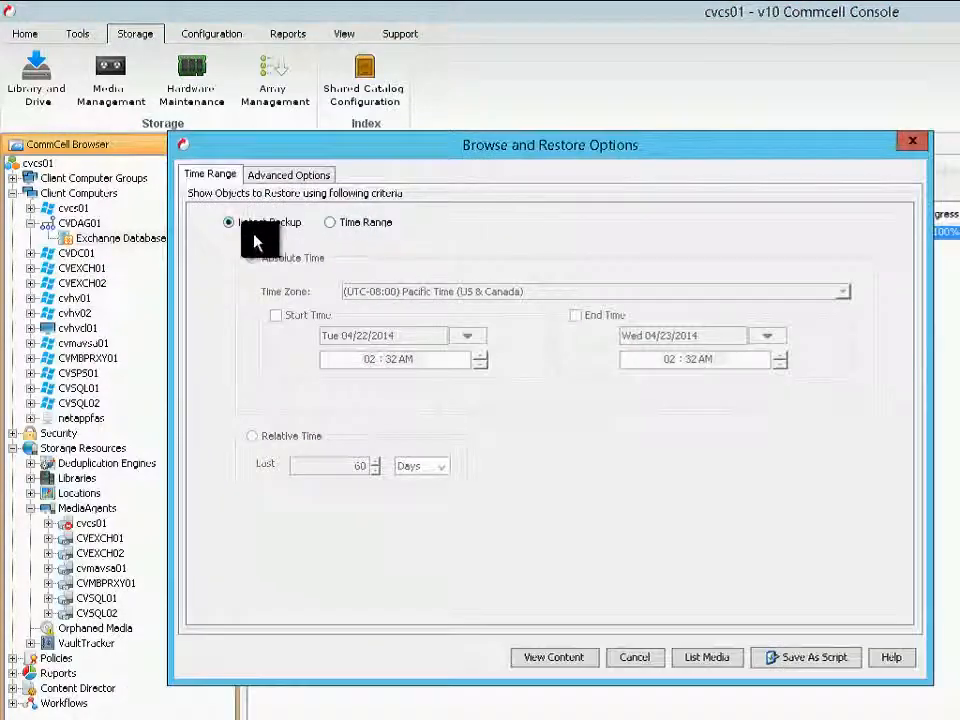
left_click(579, 662)
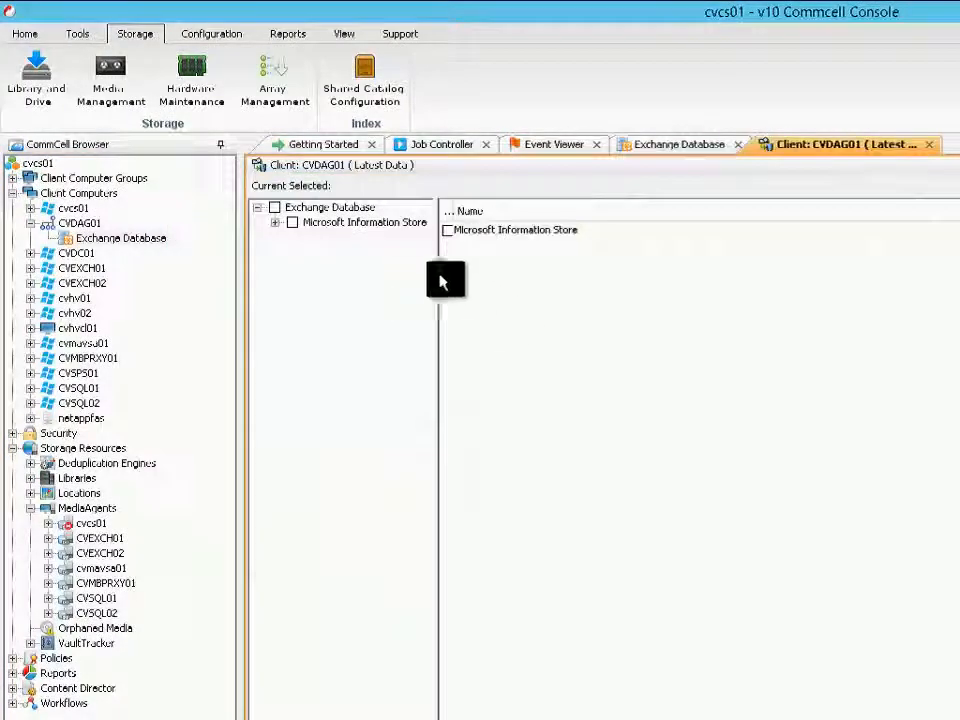
left_click(367, 223)
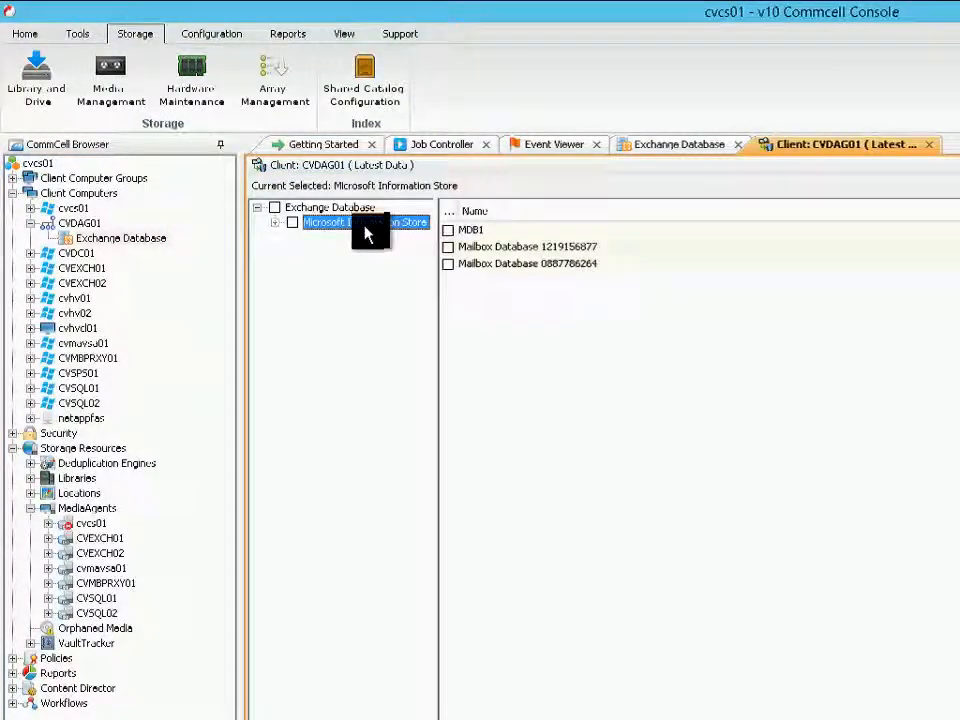
left_click(448, 231)
left_click(448, 248)
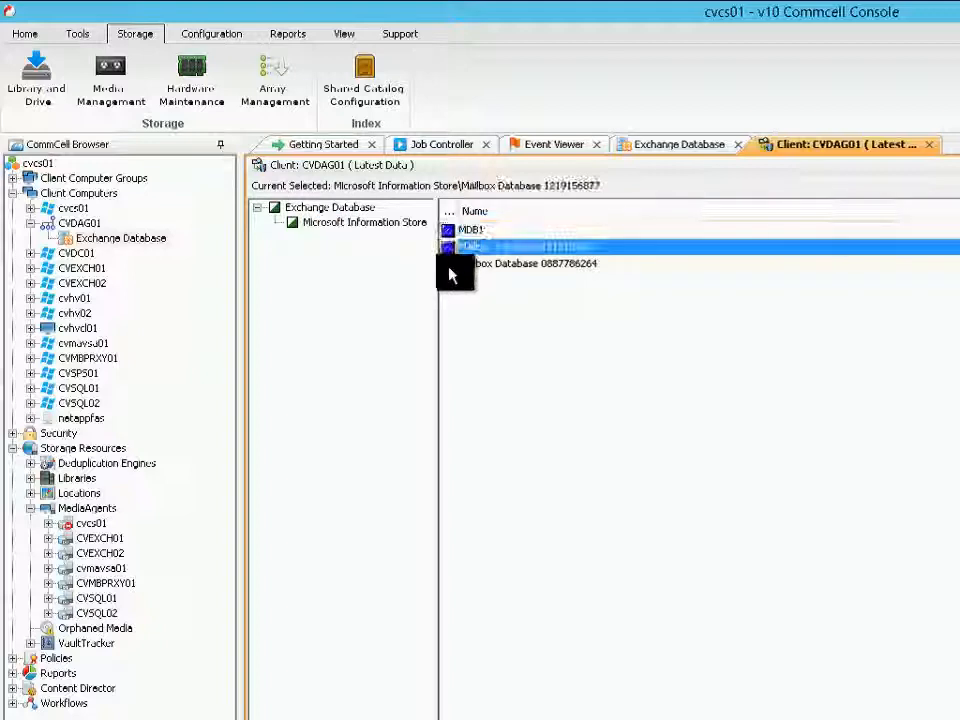
left_click(448, 265)
left_click(470, 233)
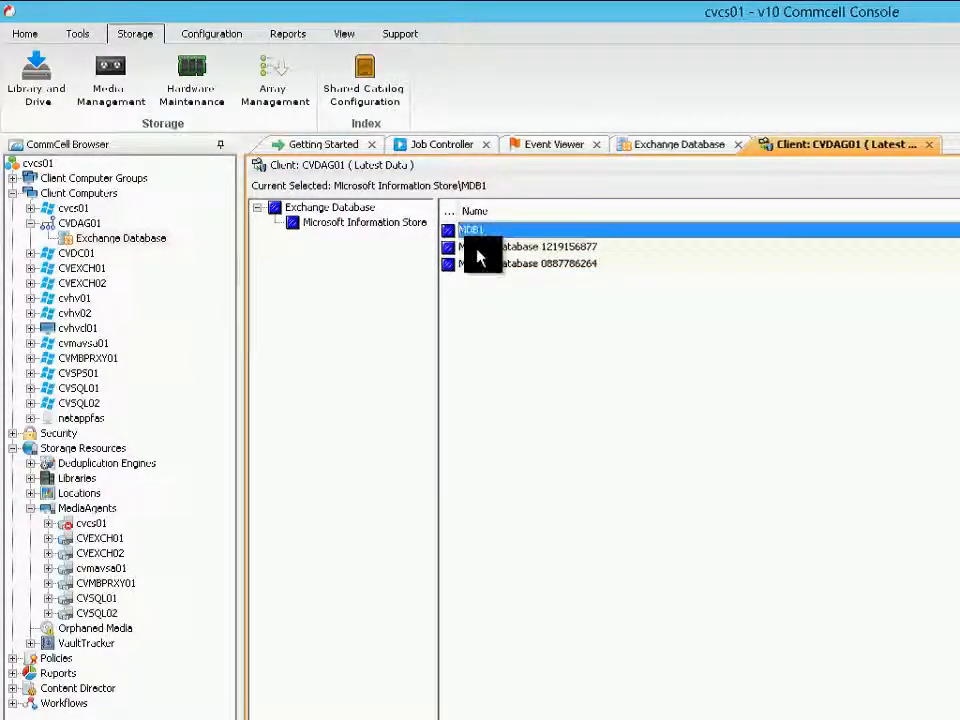
left_click(473, 249)
left_click(472, 236)
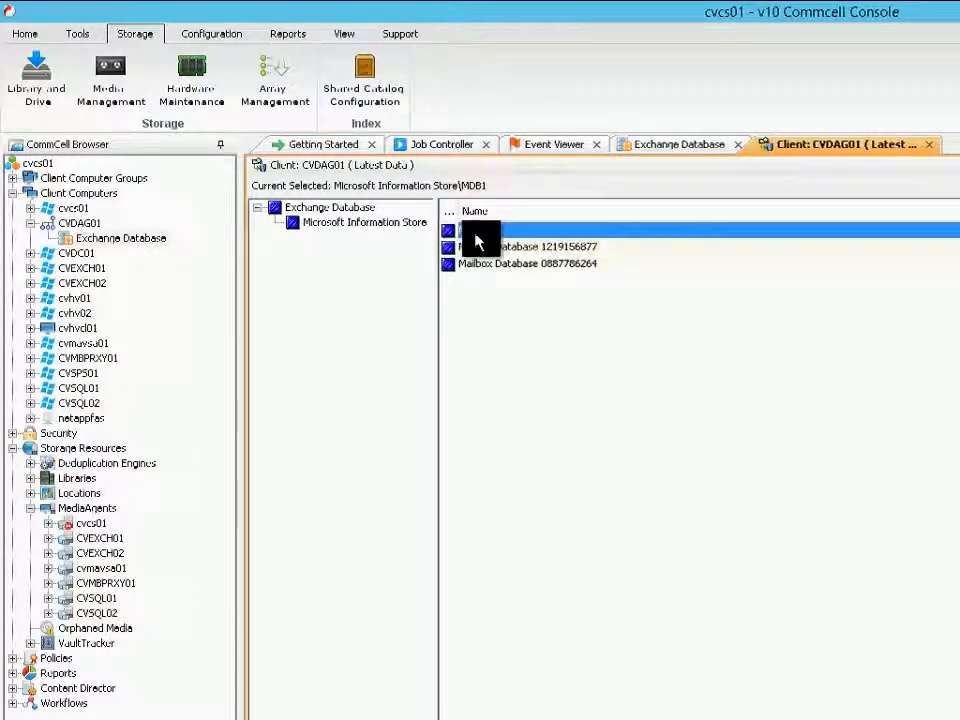
left_click(510, 250)
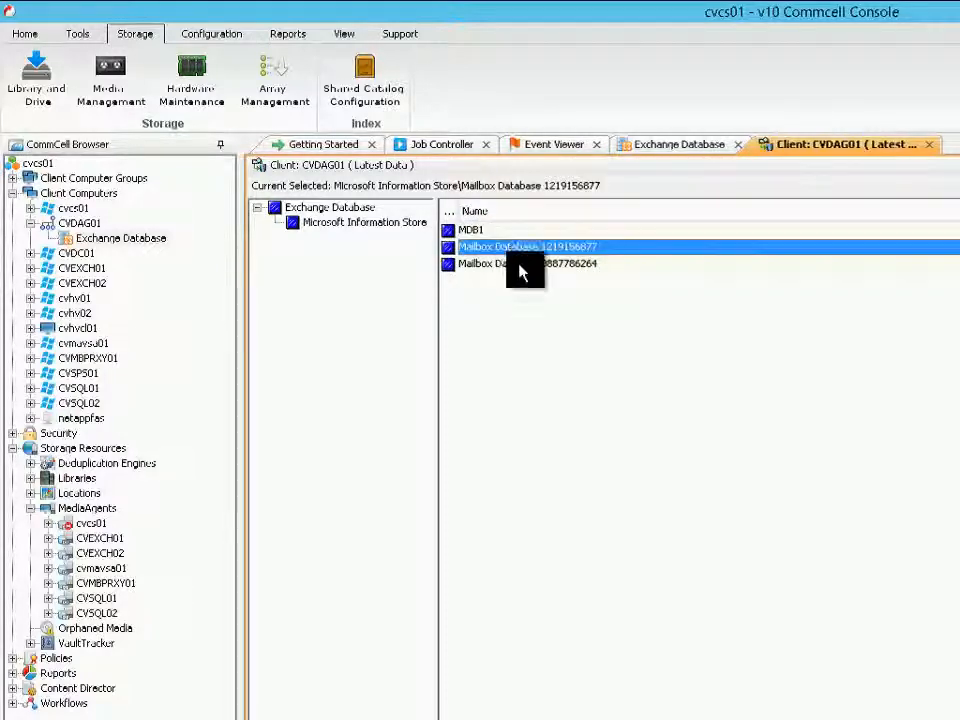
left_click(518, 263)
left_click(519, 252)
left_click(520, 265)
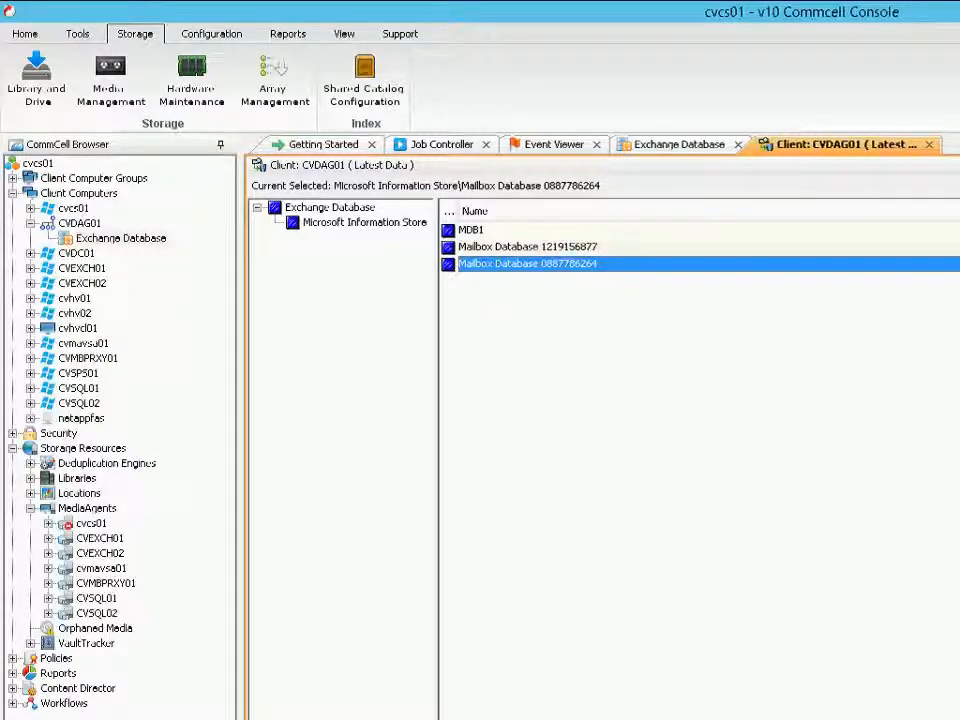
Unmark the two local mailbox databases and open the restore options for MDB1 alone.
left_click(448, 247)
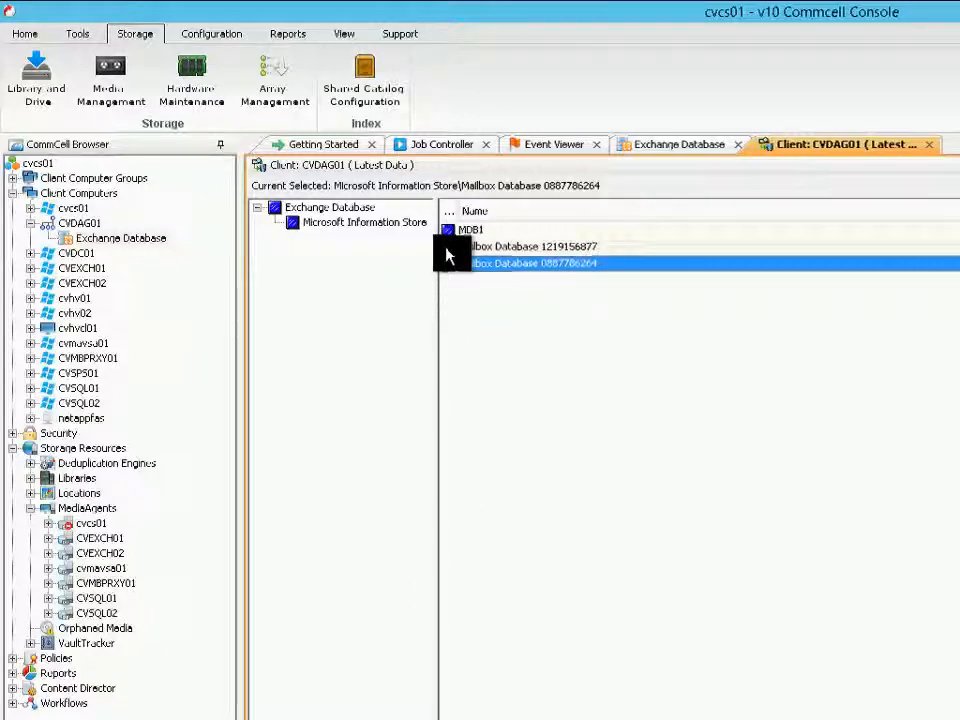
left_click(448, 263)
left_click(850, 690)
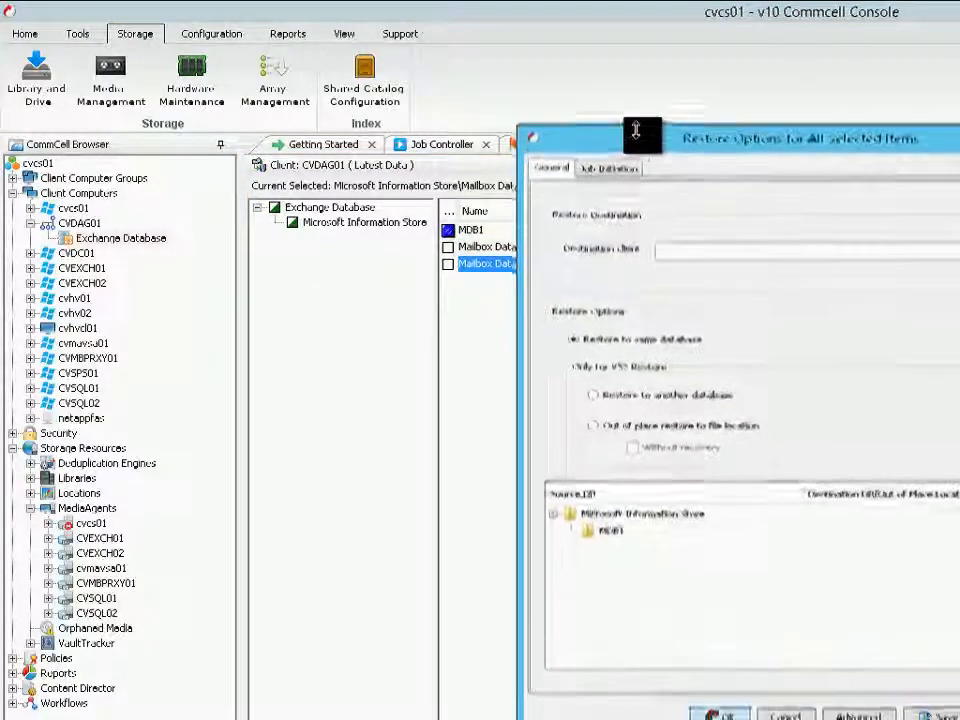
left_click_drag(621, 144, 412, 100)
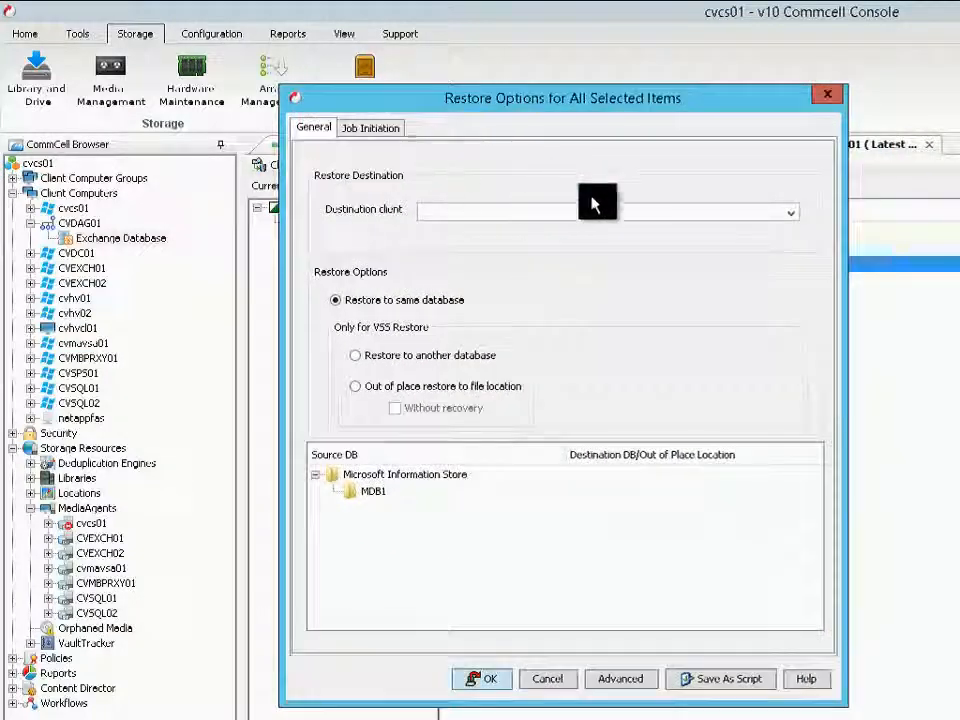
With CVEXCH01 as destination client and Restore to another database chosen, review the target databases offered for MDB1 and cancel the choice.
left_click(788, 218)
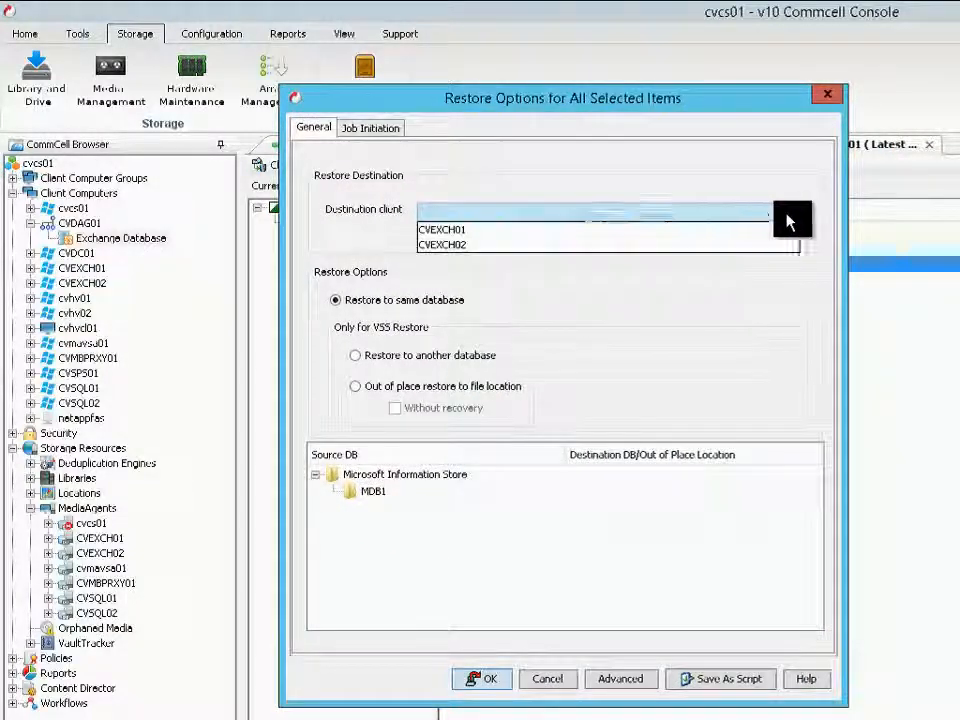
left_click(449, 233)
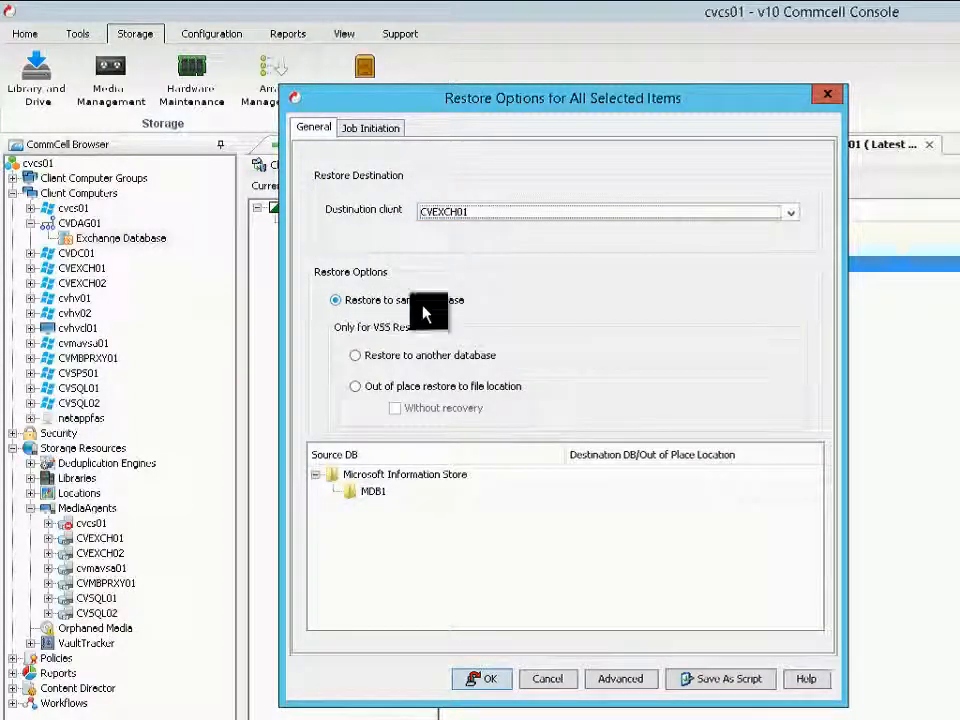
left_click(436, 357)
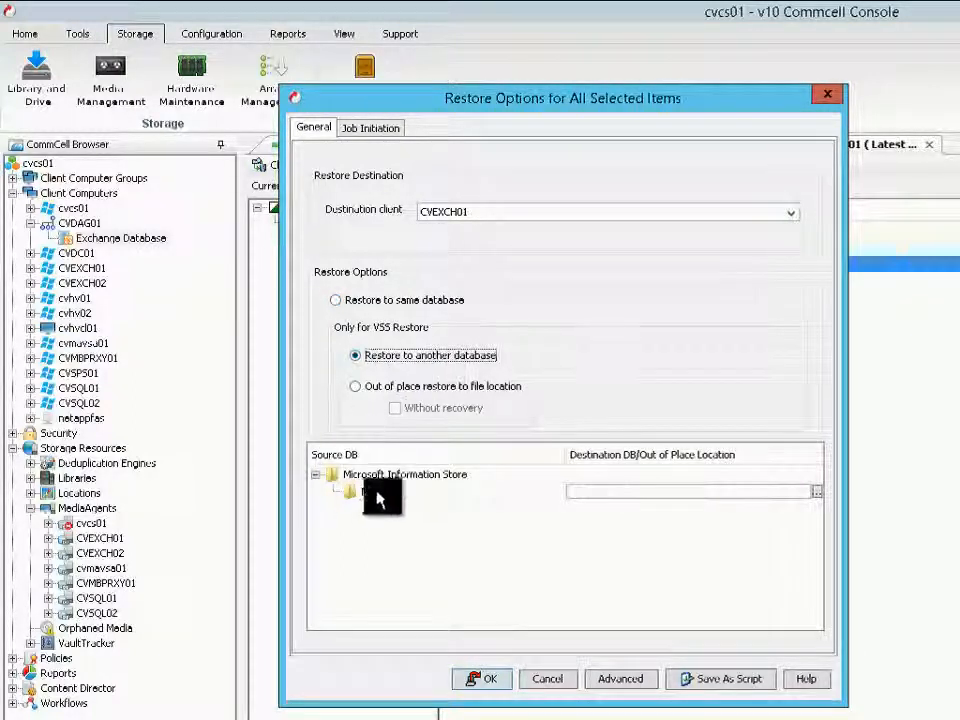
left_click(818, 494)
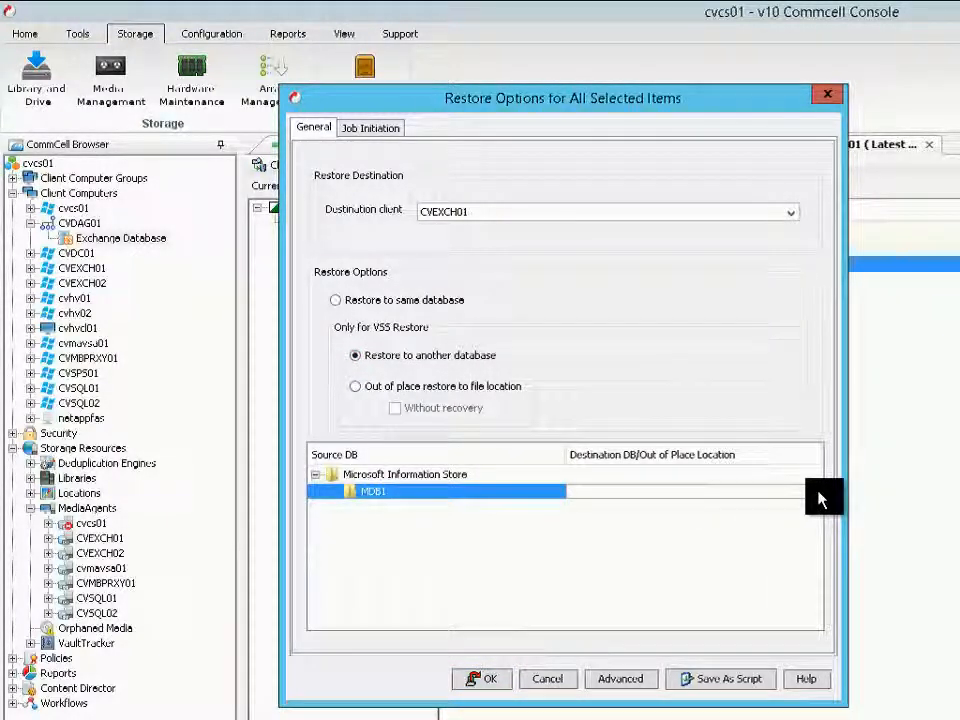
left_click(818, 494)
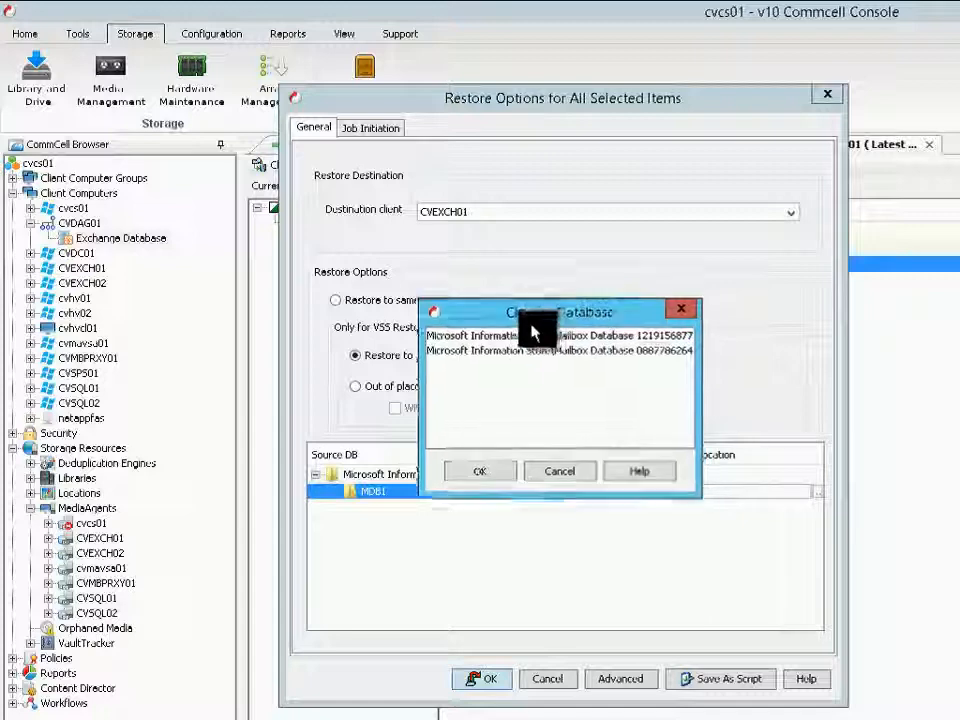
left_click_drag(540, 314, 572, 397)
left_click(561, 418)
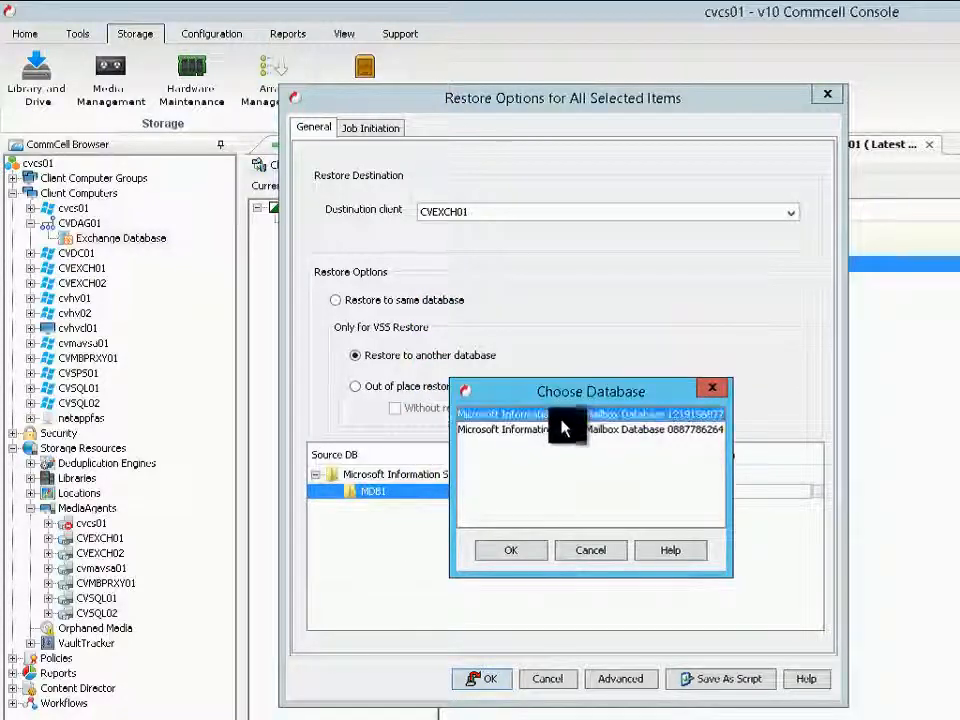
left_click(561, 430)
left_click(561, 419)
left_click(557, 431)
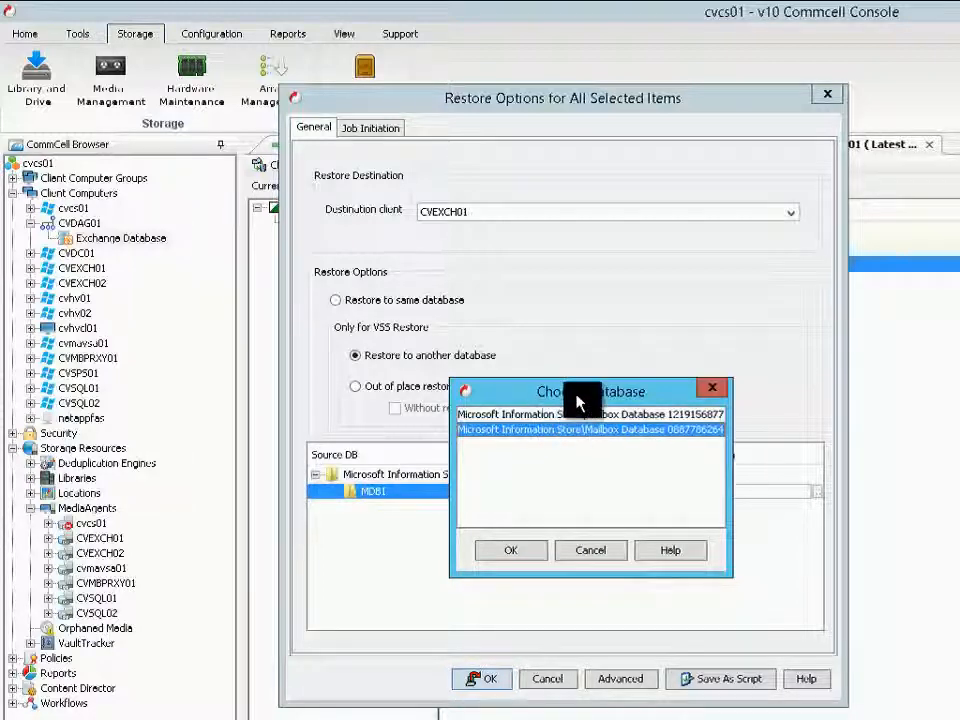
left_click_drag(578, 392, 645, 297)
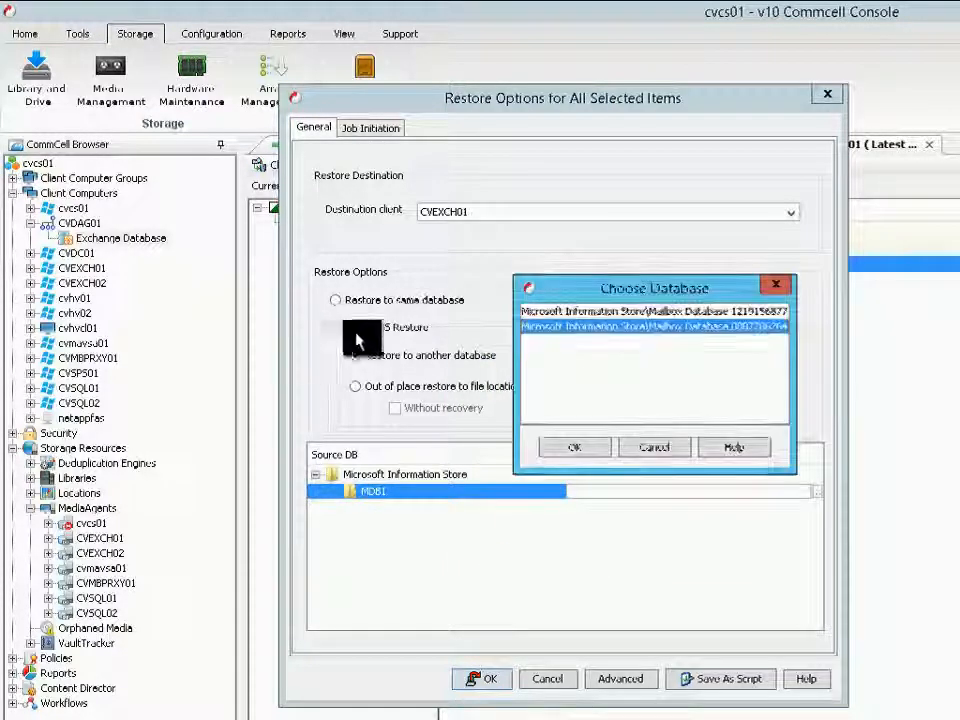
left_click(645, 450)
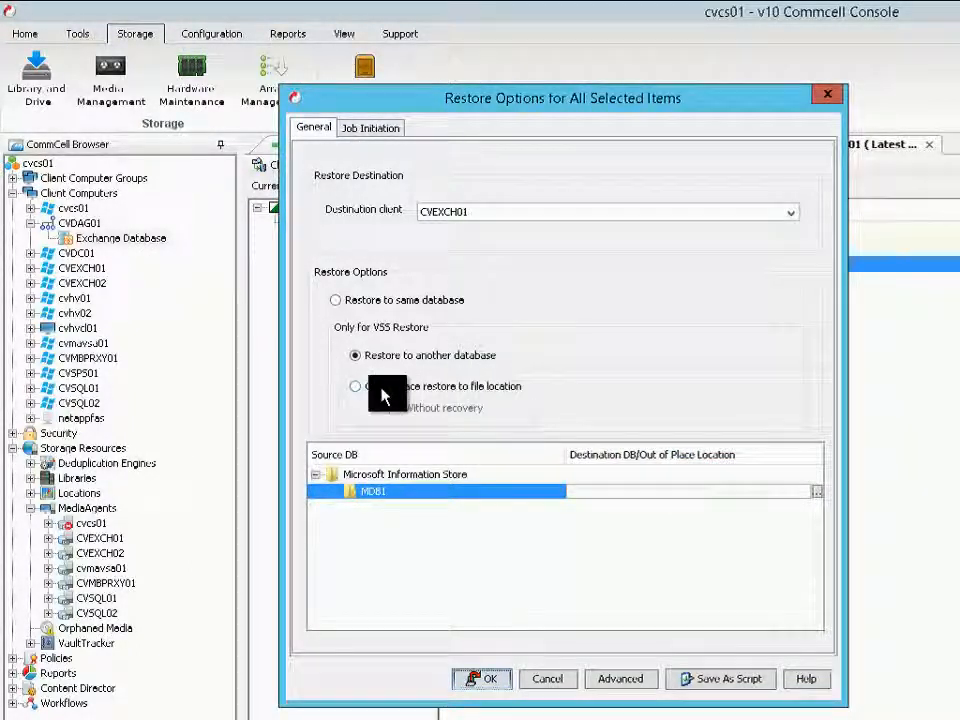
Choose Out of place restore to file location, browse the S: and C: drives of CVEXCH01 for MDB1, and close without picking a folder.
left_click(383, 390)
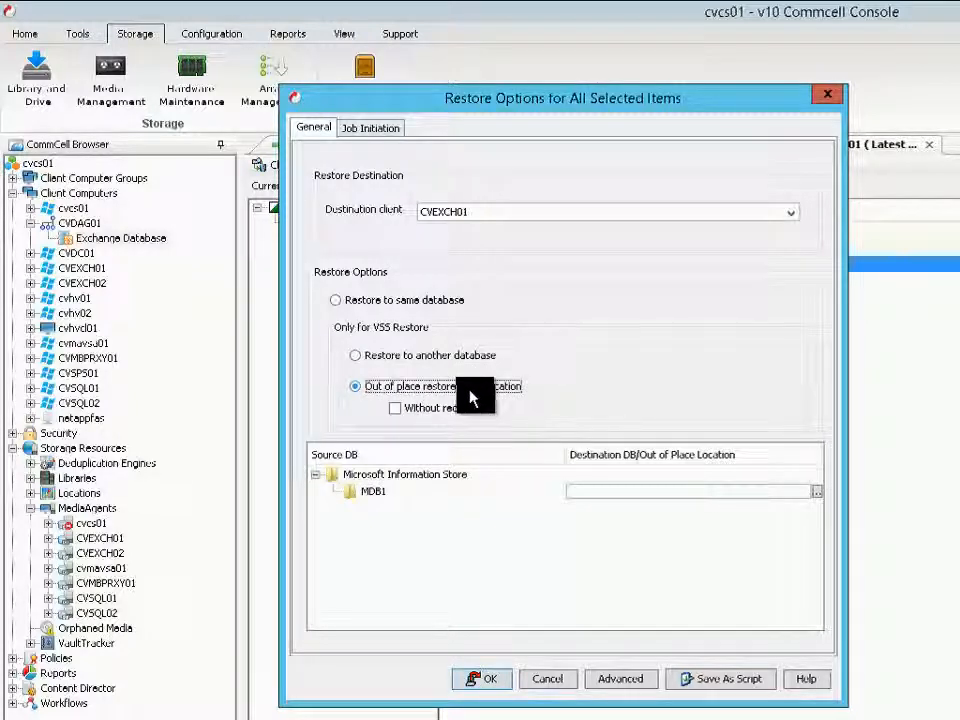
left_click(817, 491)
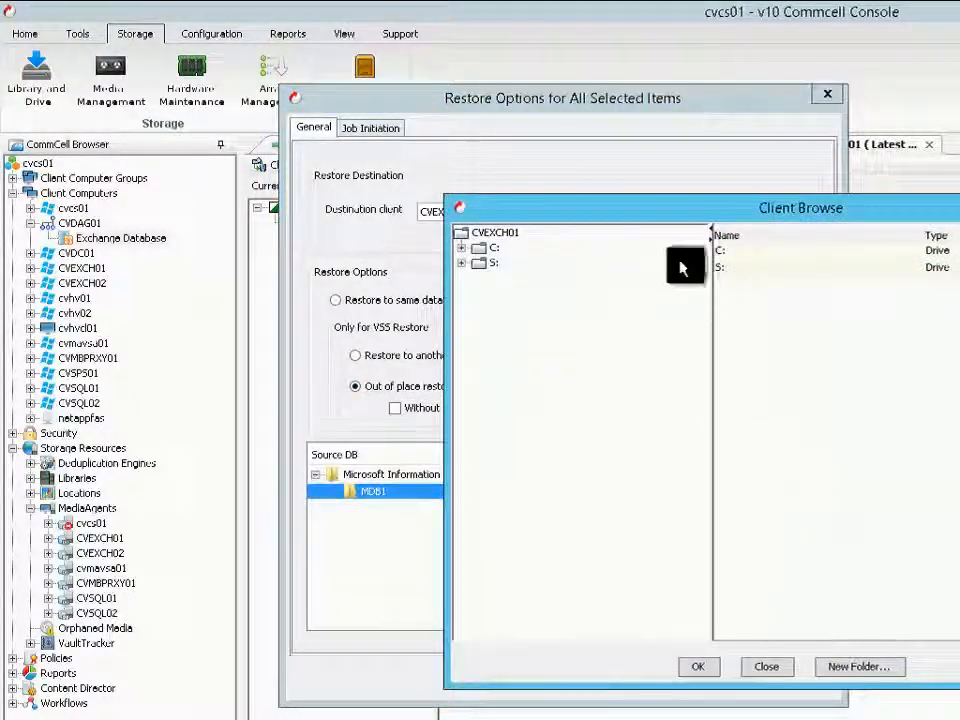
left_click_drag(576, 196, 326, 195)
left_click(200, 241)
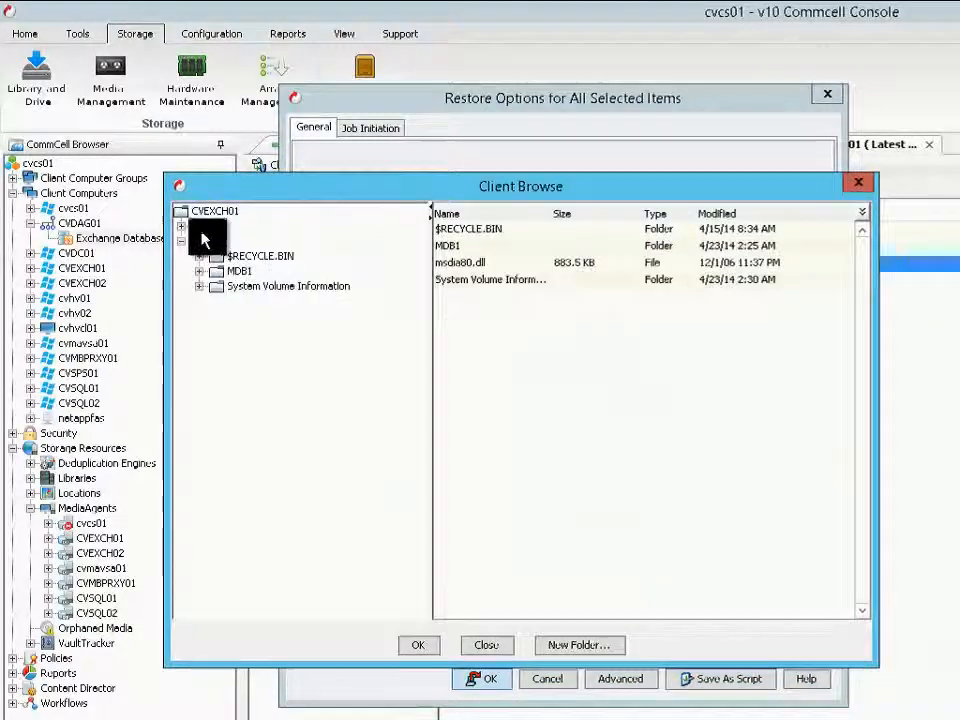
left_click(202, 230)
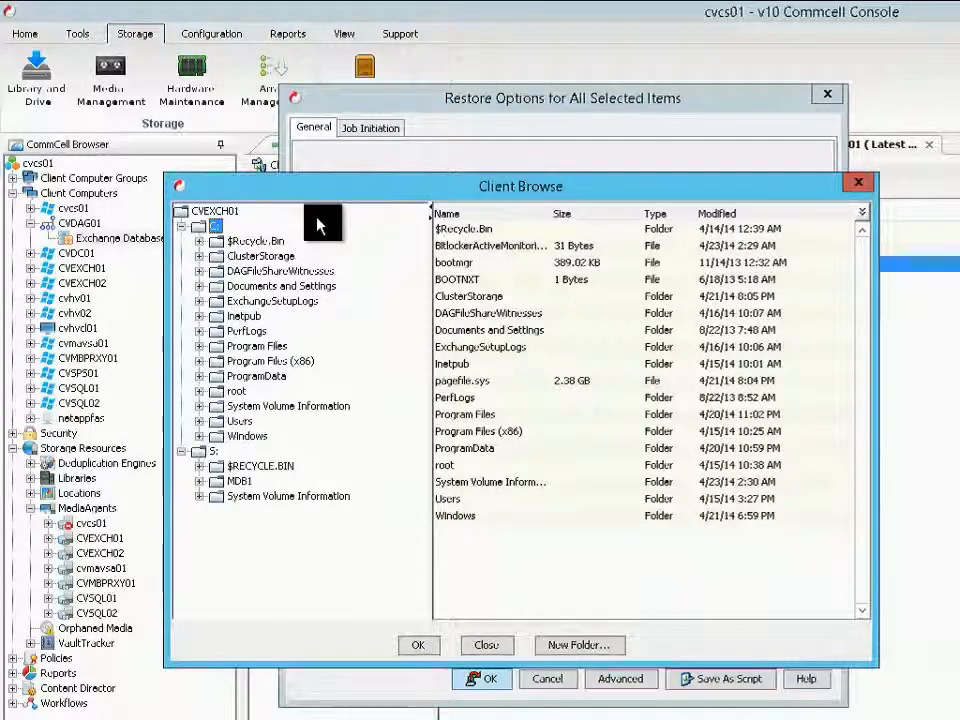
left_click(855, 190)
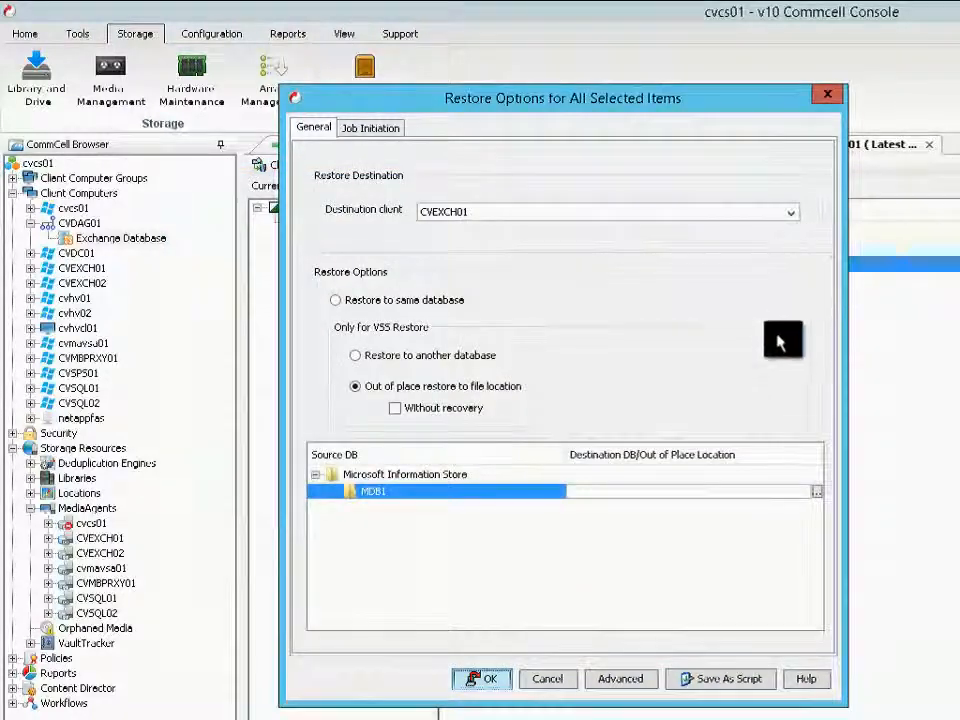
Set the restore's destination client to CVEXCH02.
left_click(490, 215)
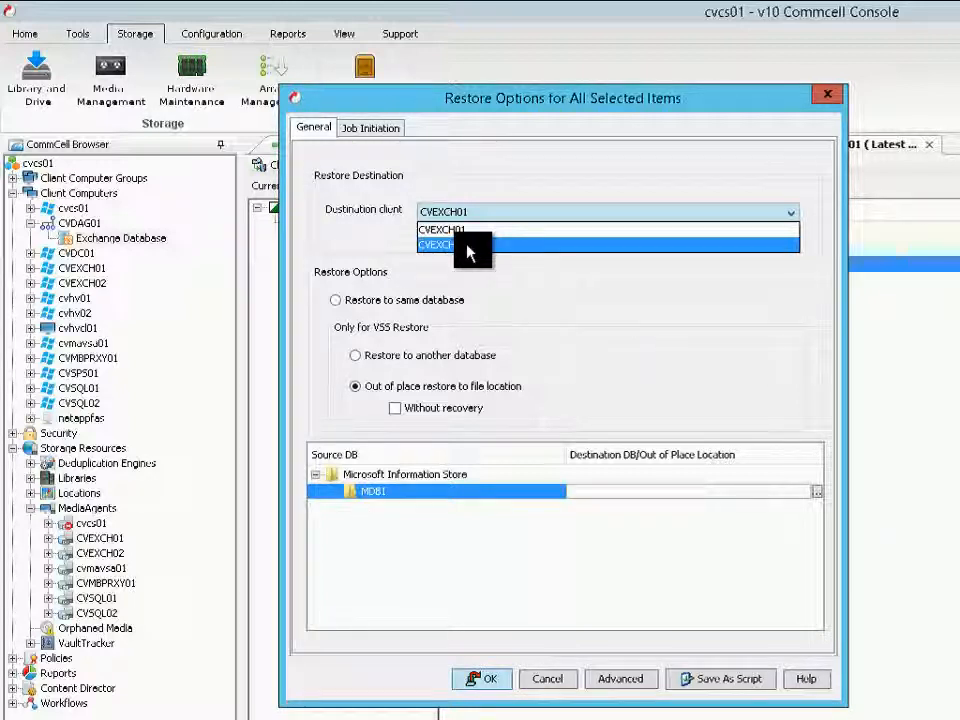
left_click(468, 248)
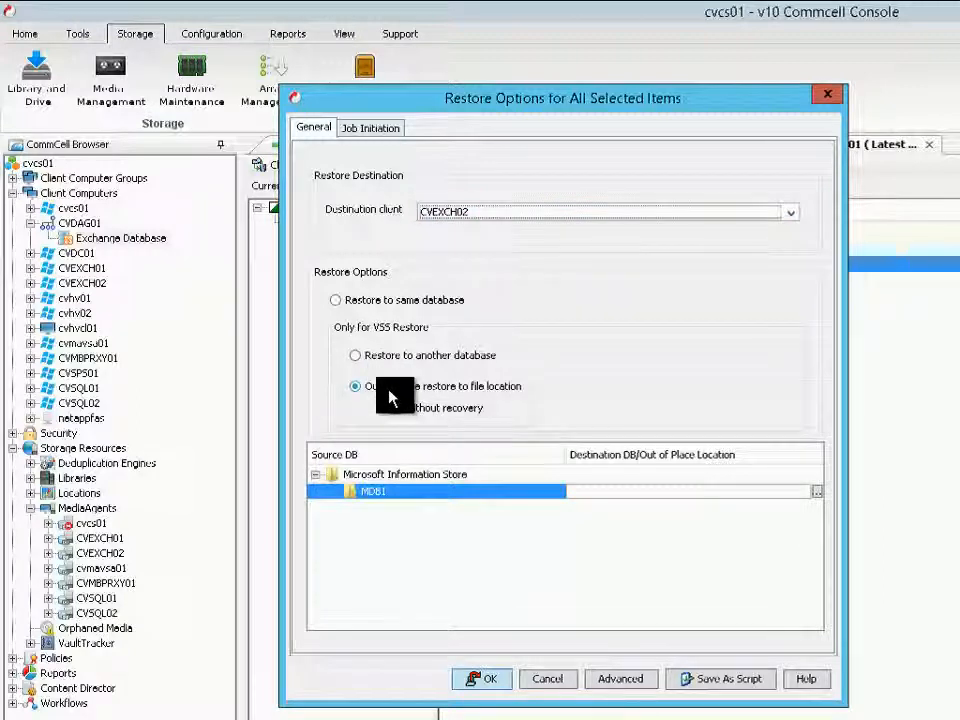
Enable Without recovery for the out of place restore of MDB1 to a file location.
left_click(818, 494)
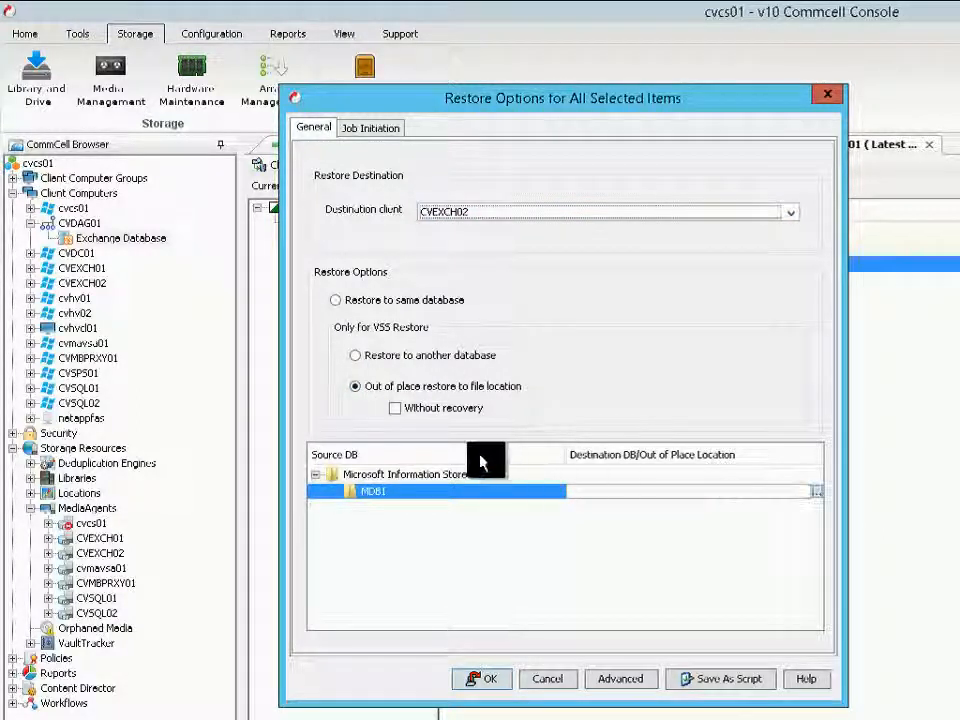
left_click(416, 416)
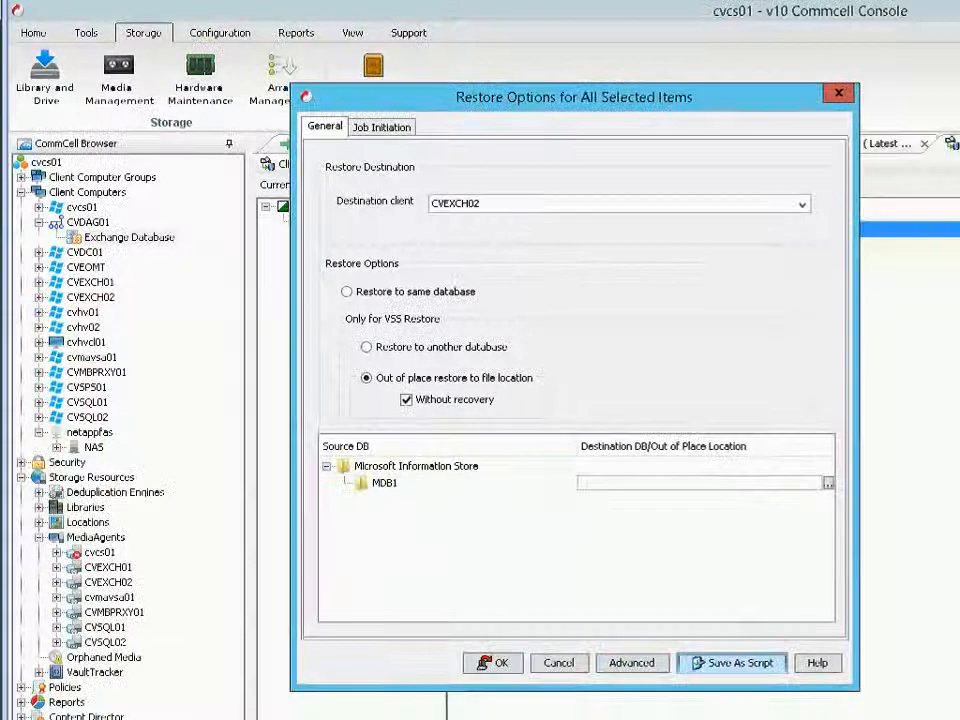
Try enabling hardware revert in the advanced restore options, decline the overwrite warning, and cancel the MDB1 restore.
left_click(637, 666)
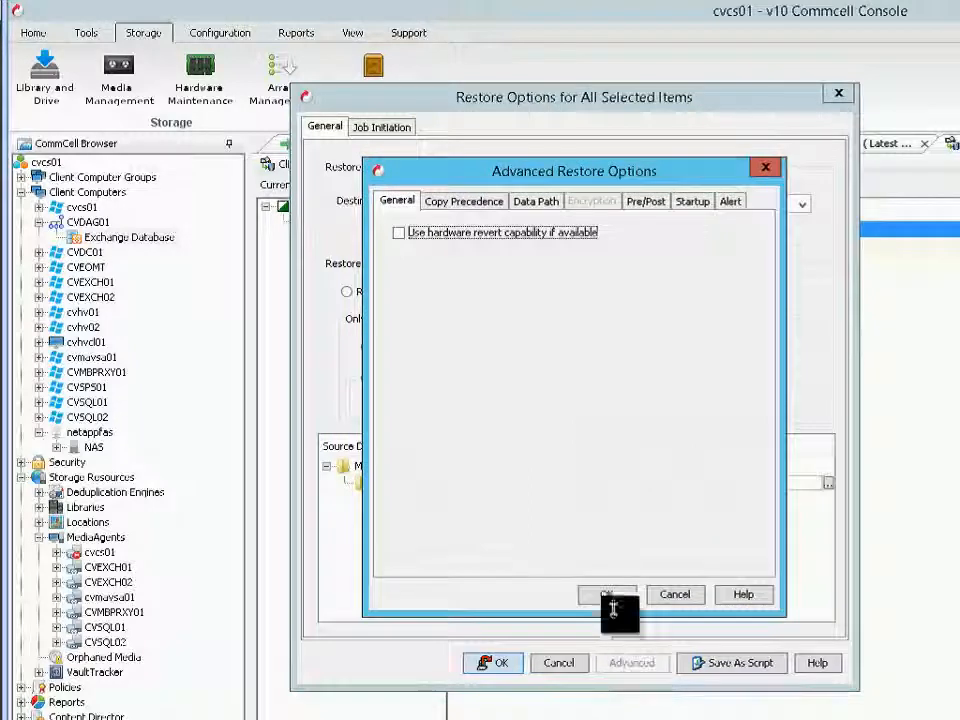
left_click(446, 243)
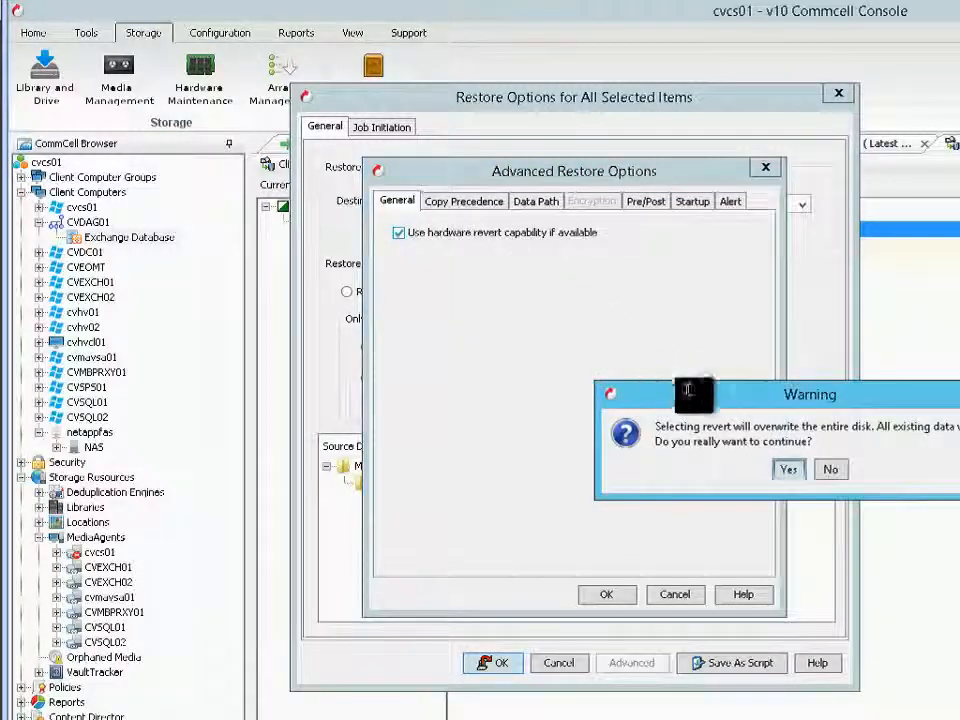
left_click_drag(690, 390, 441, 300)
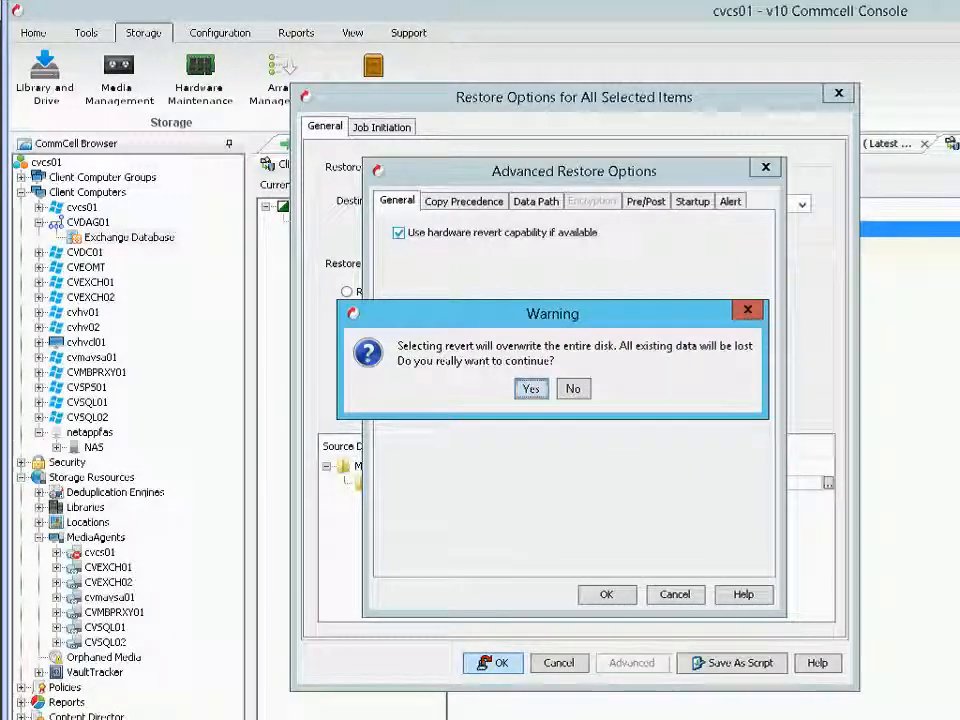
left_click(580, 397)
left_click(681, 601)
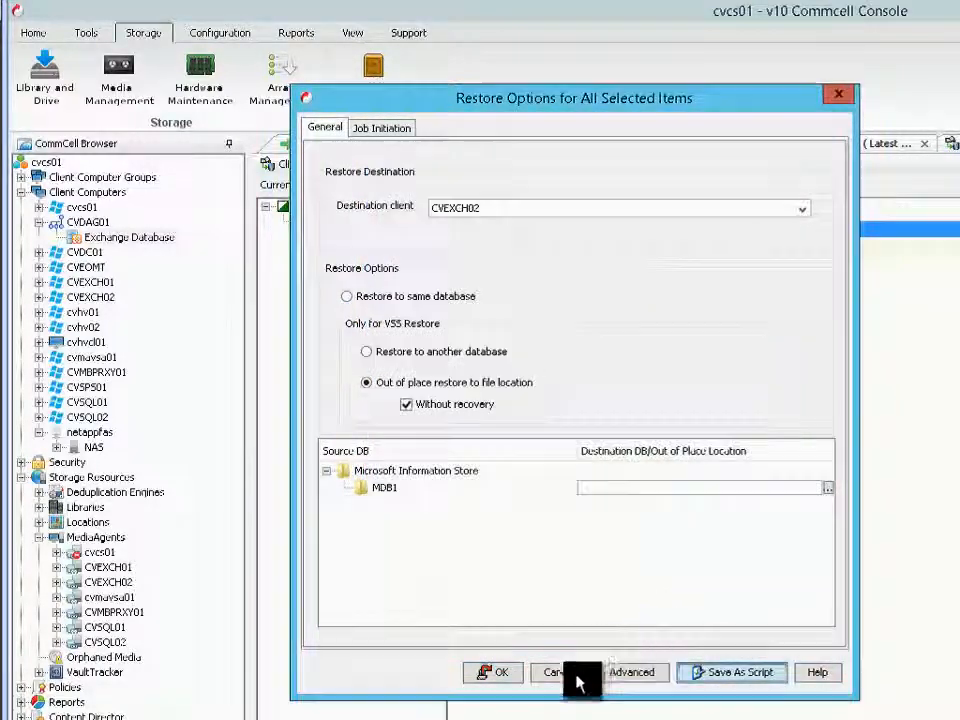
left_click(577, 680)
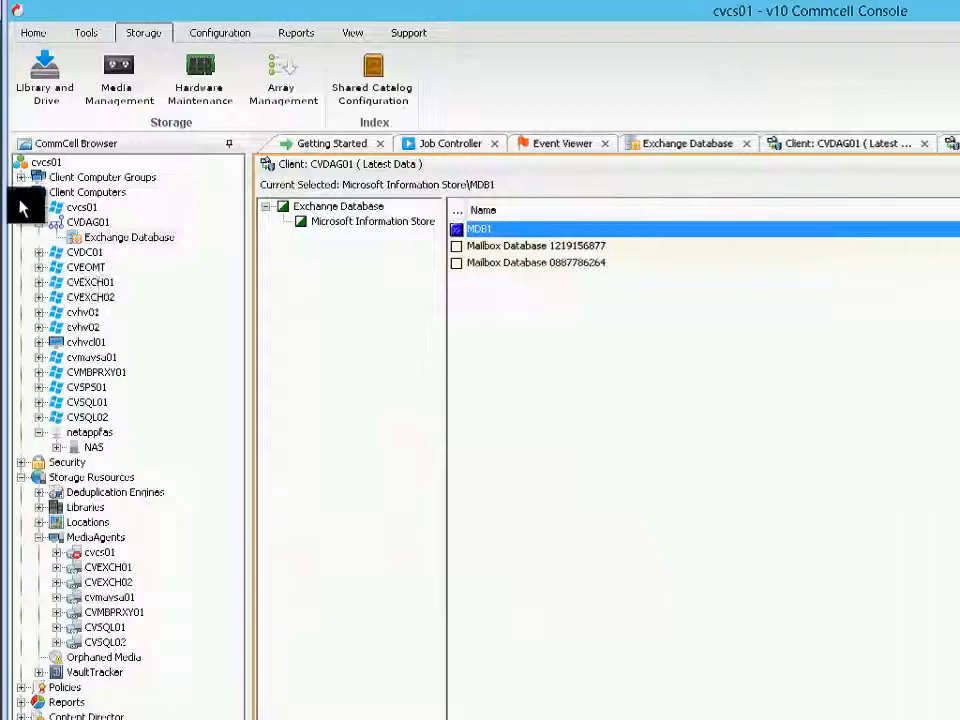
List the IntelliSnap snapshots held in the Snap Copy of Storage Policy 1.
left_click(21, 192)
left_click(21, 222)
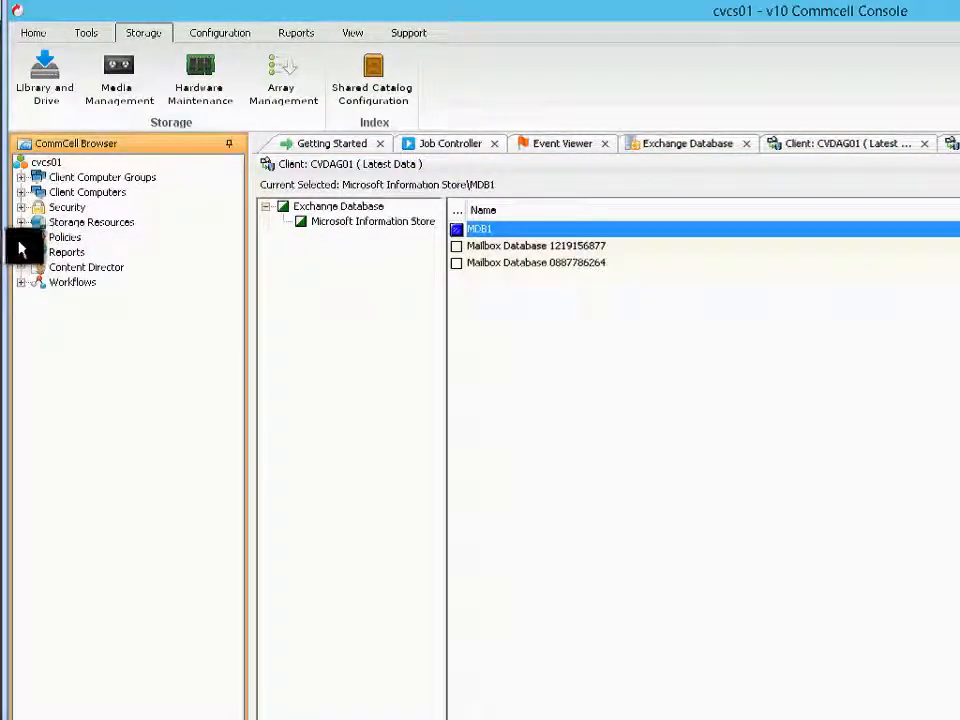
left_click(21, 237)
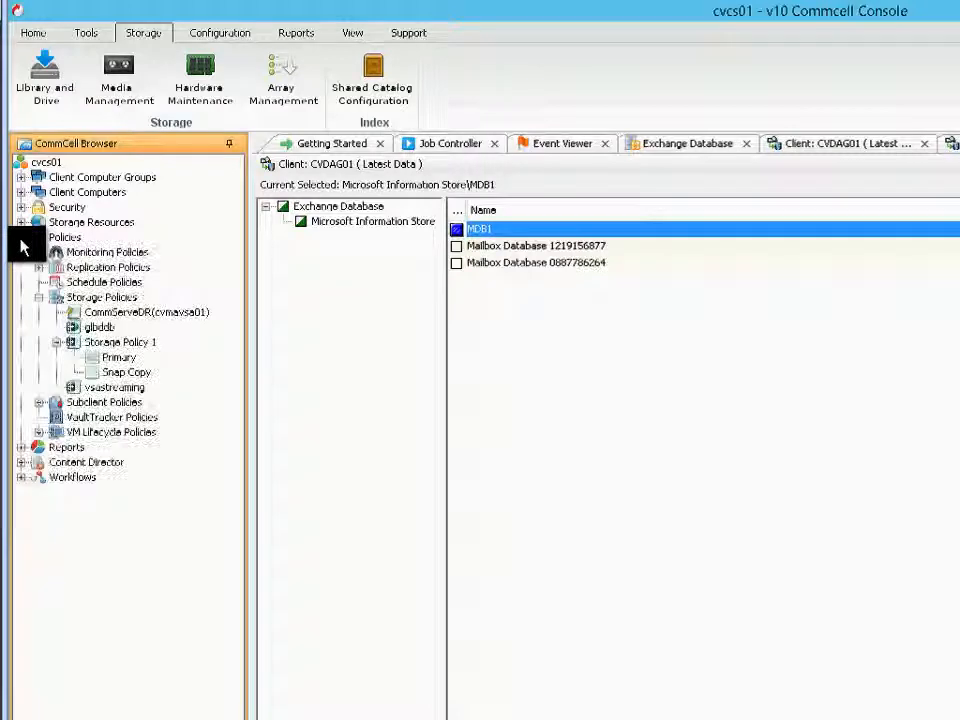
left_click(118, 343)
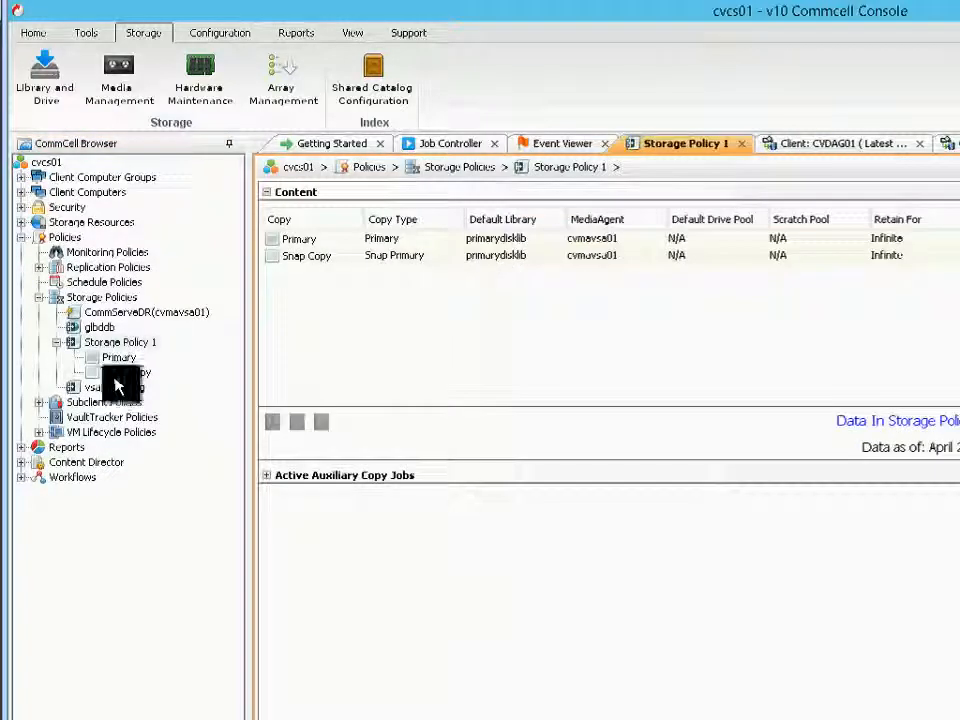
left_click(115, 378)
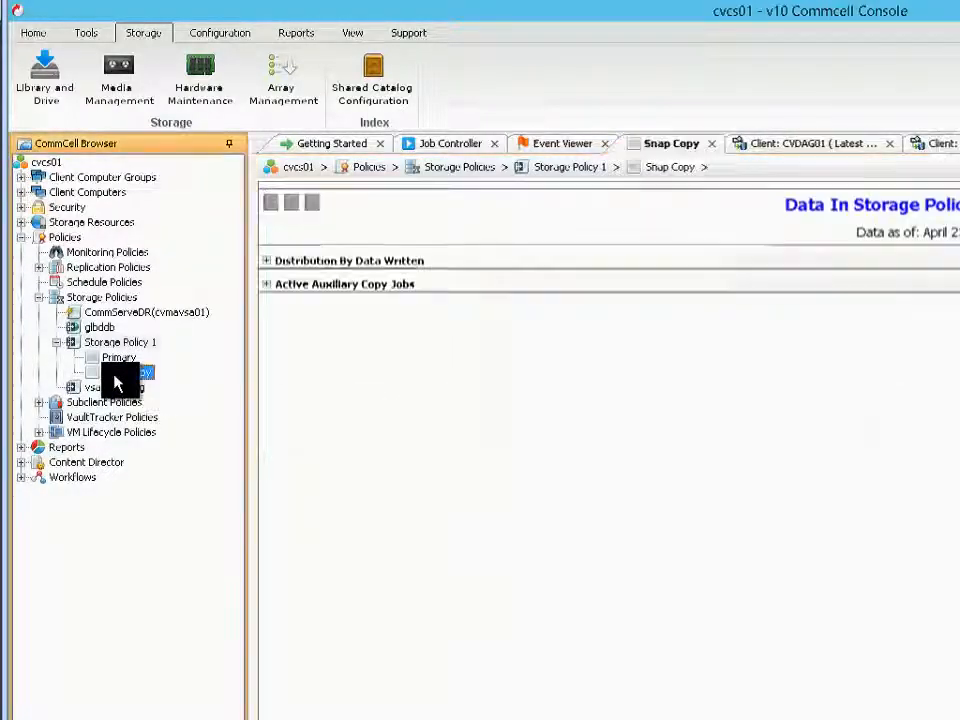
right_click(115, 380)
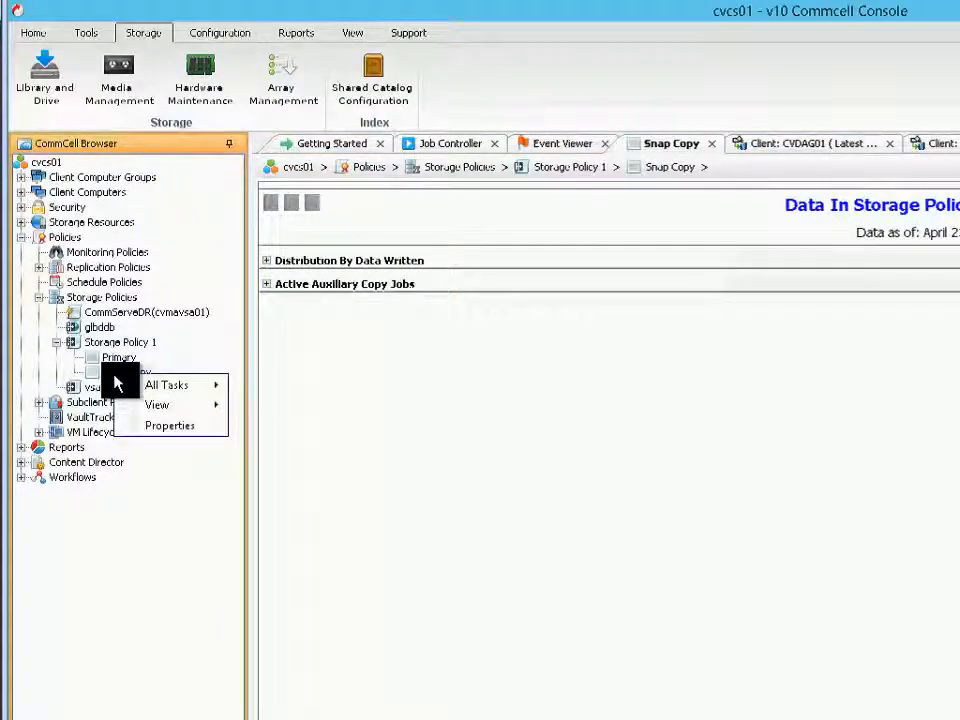
mouse_move(184, 405)
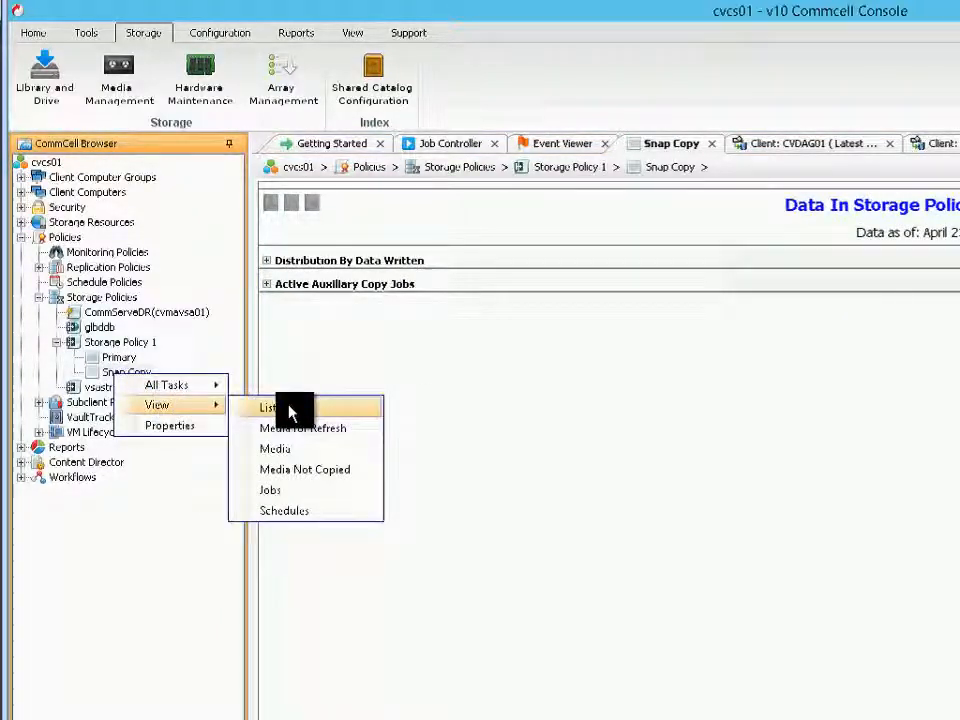
left_click(340, 418)
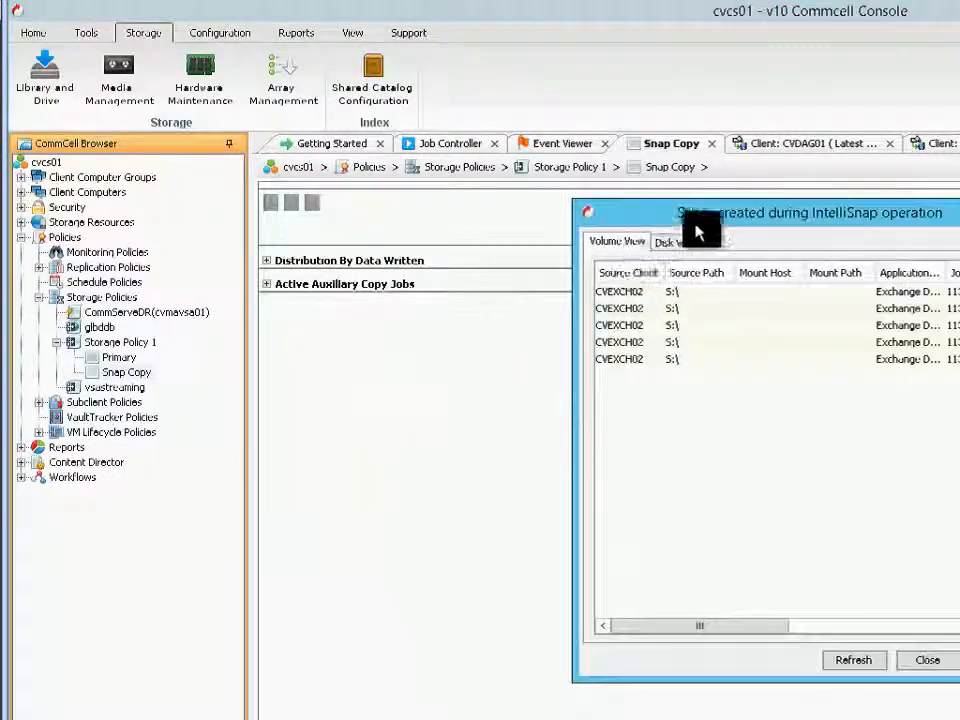
left_click_drag(696, 229, 358, 223)
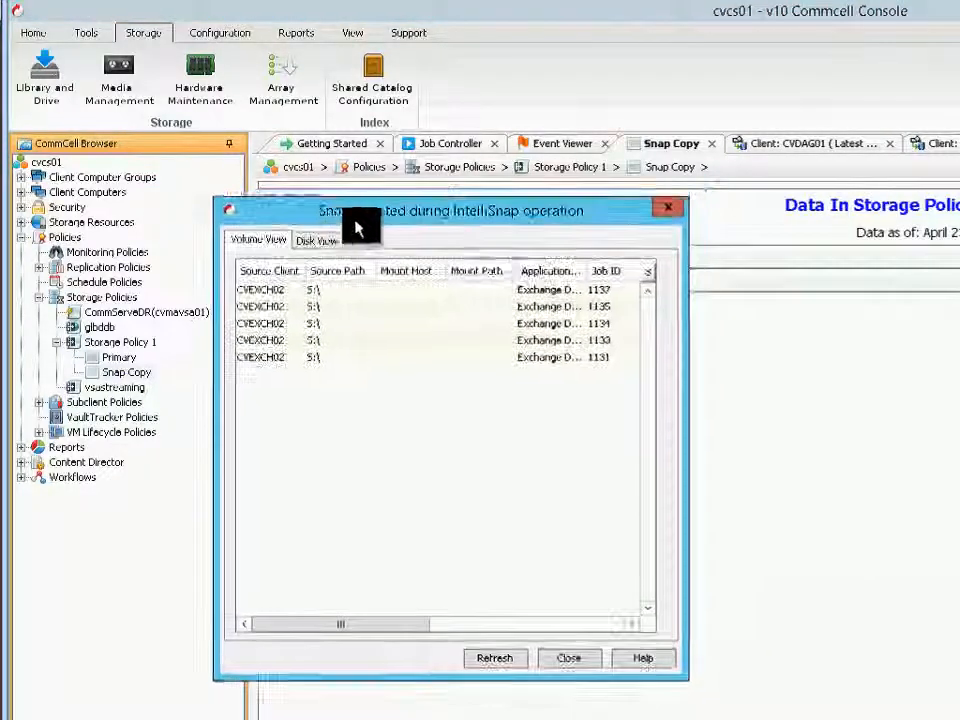
Start mounting the CVEXCH02 S:\ snapshot of job 1137 and accept the mount notices.
left_click(334, 297)
right_click(334, 297)
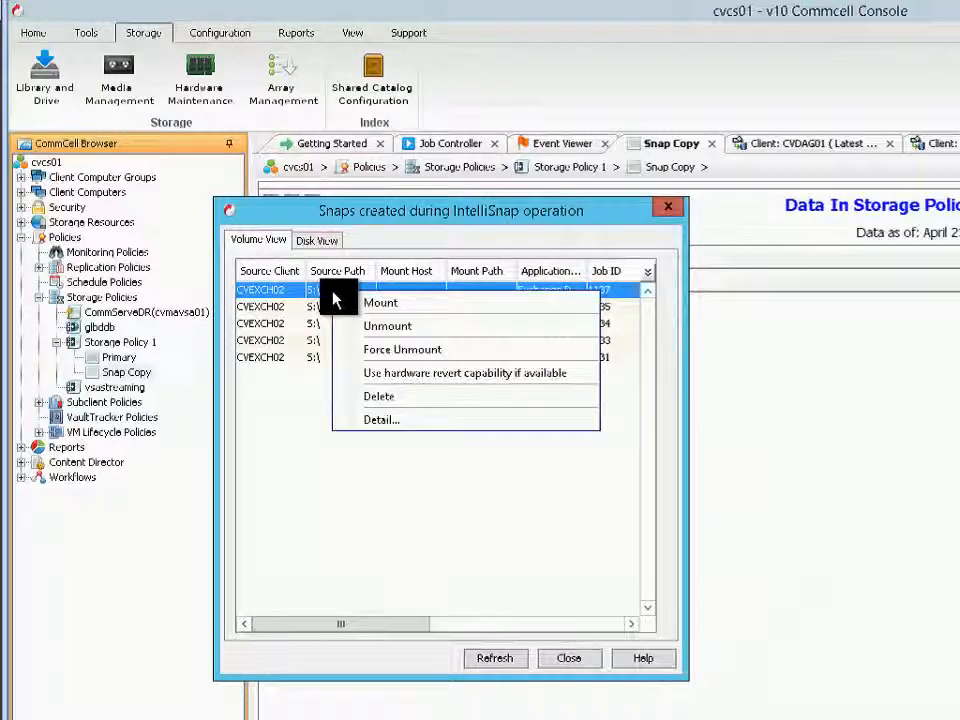
left_click(428, 310)
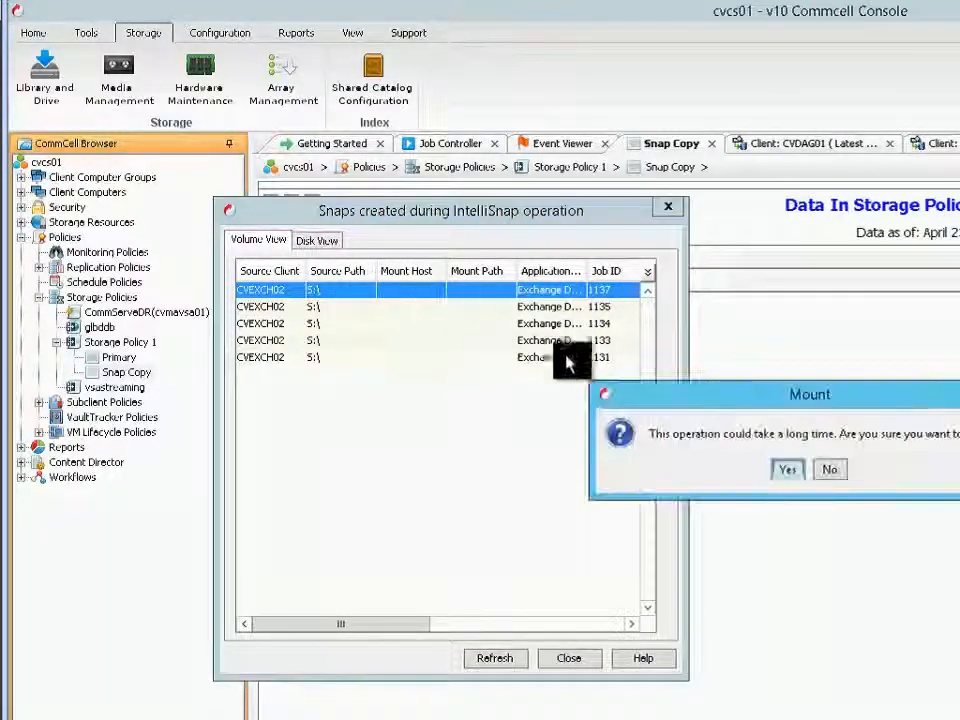
left_click_drag(677, 399, 343, 338)
left_click(451, 408)
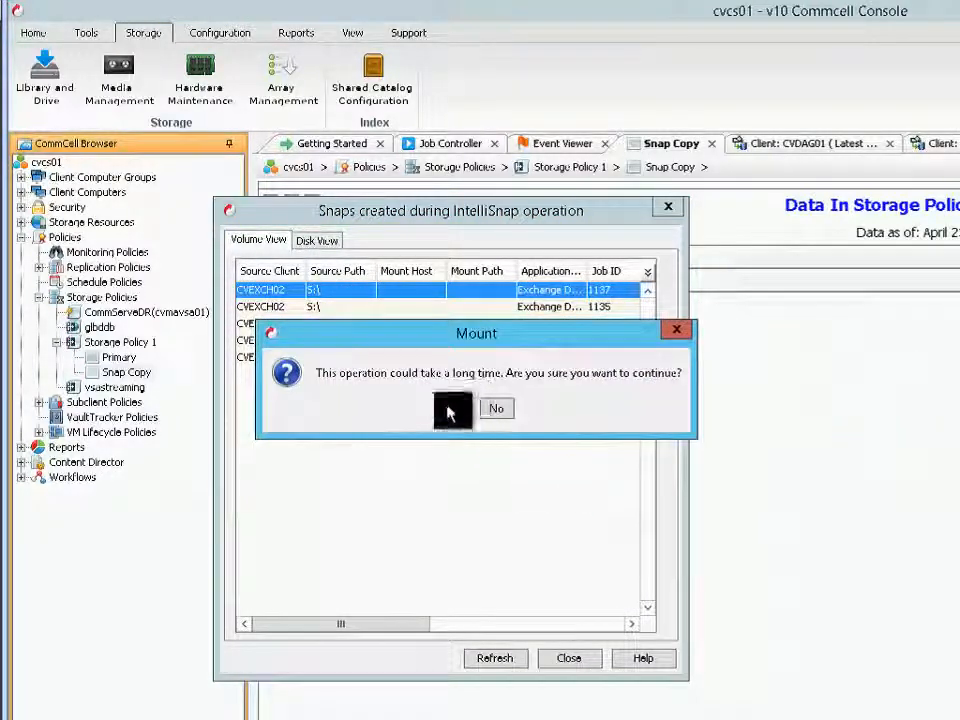
left_click_drag(589, 392, 321, 328)
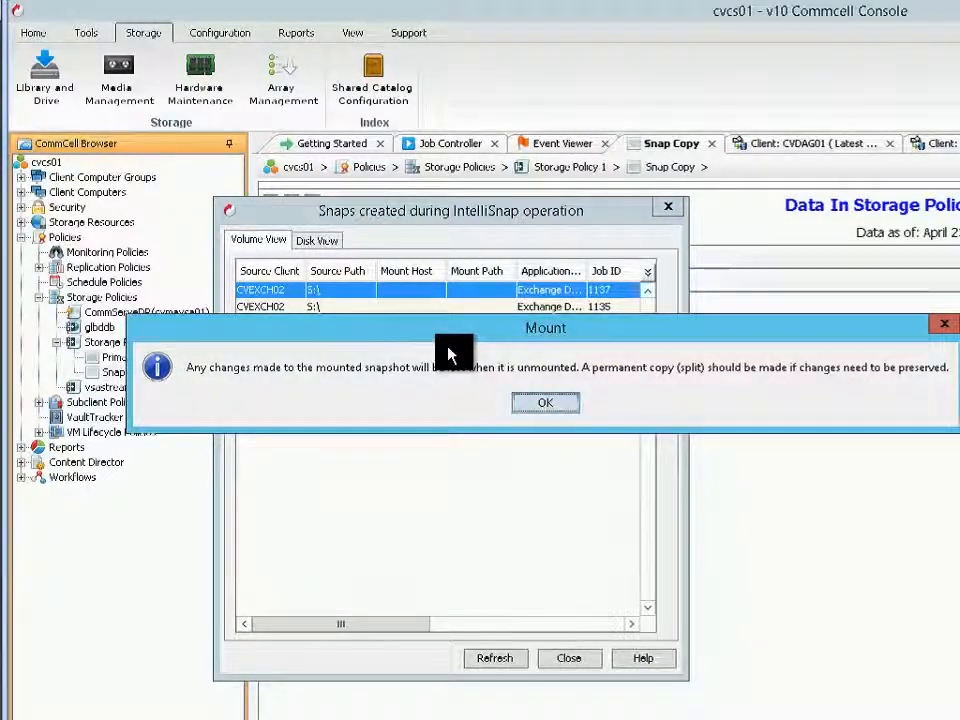
left_click(542, 406)
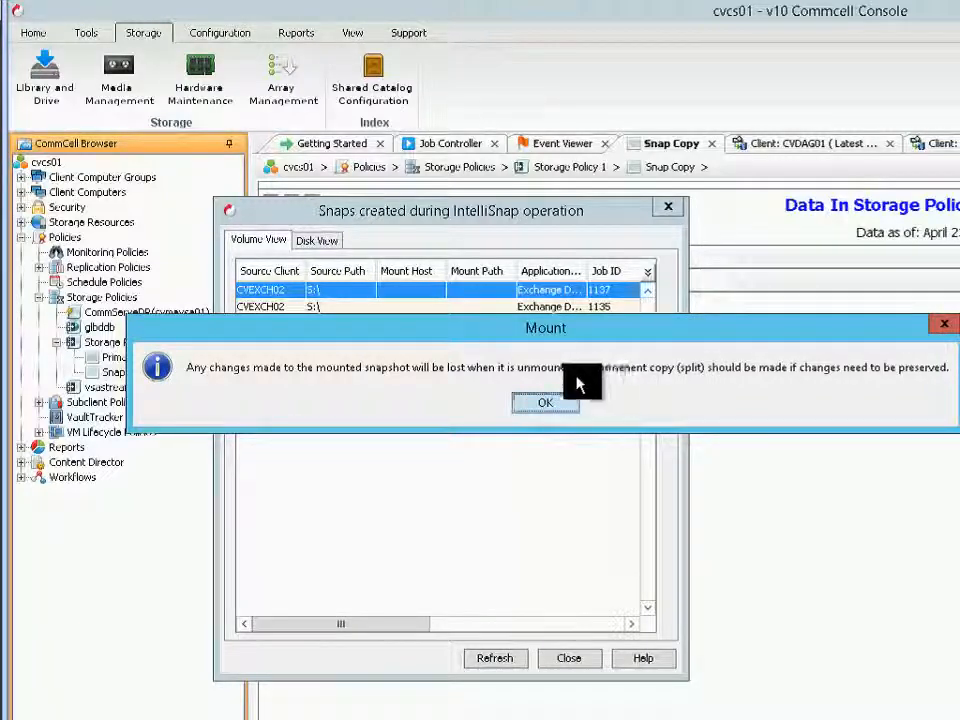
left_click(561, 403)
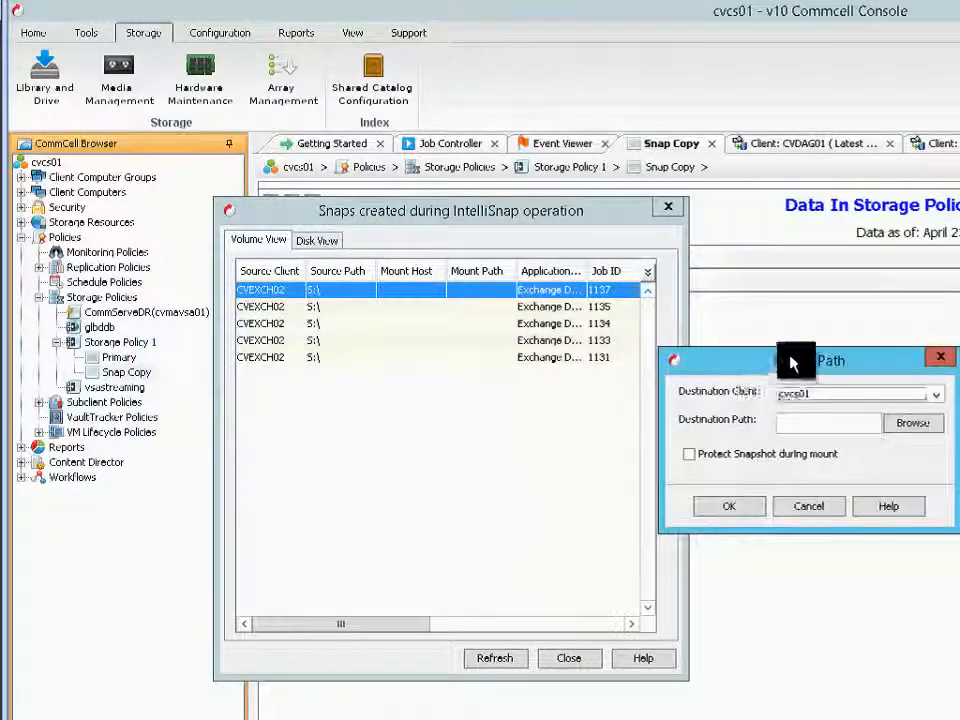
Set the snapshot mount's destination client to CVEXCH02.
left_click_drag(793, 360, 443, 344)
left_click(579, 379)
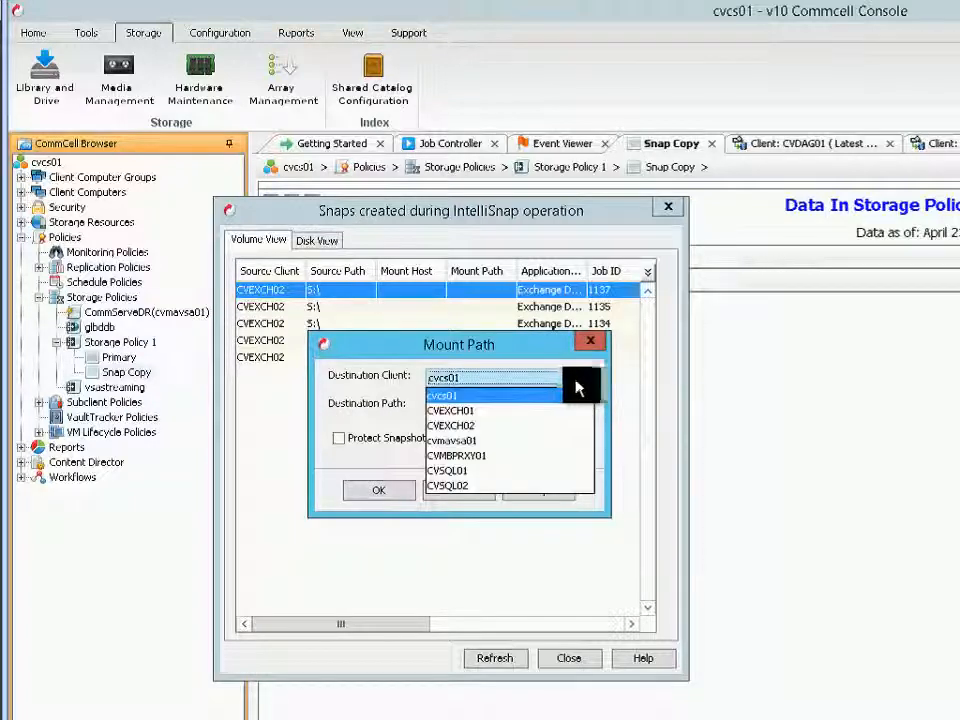
left_click(483, 427)
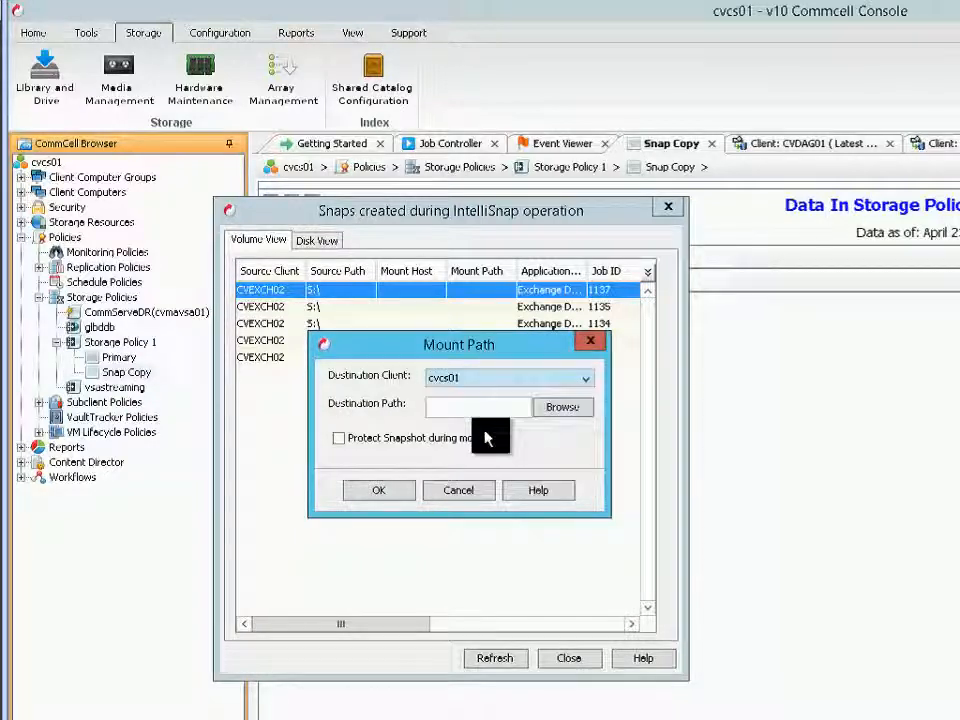
left_click(522, 384)
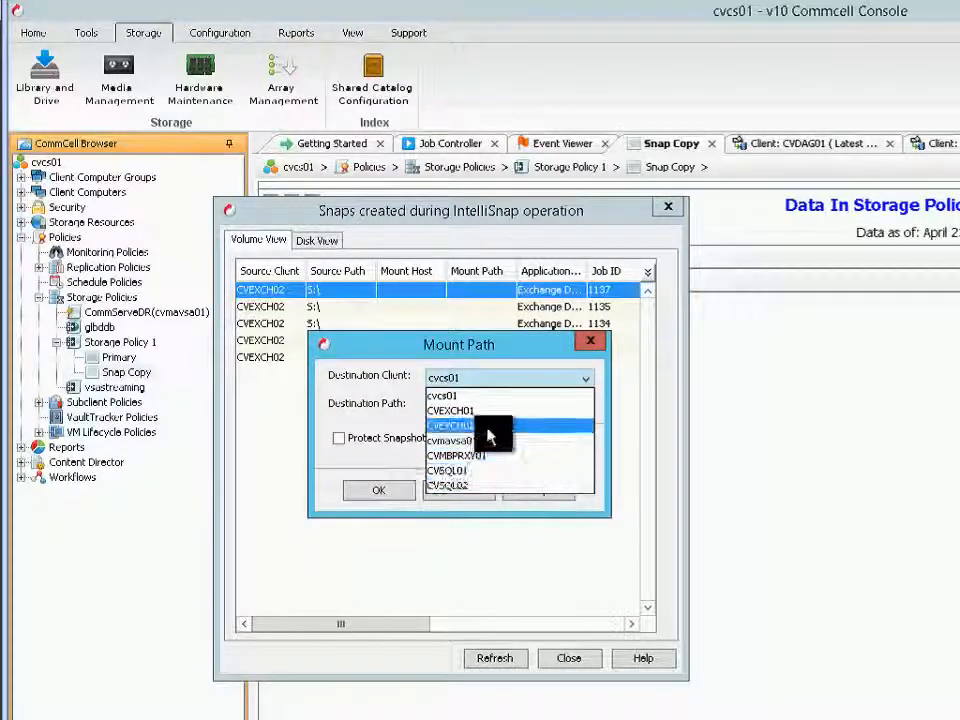
left_click(490, 435)
Create a SnapMount folder on the S: drive and mount the snapshot to S:\SnapMount.
left_click(577, 408)
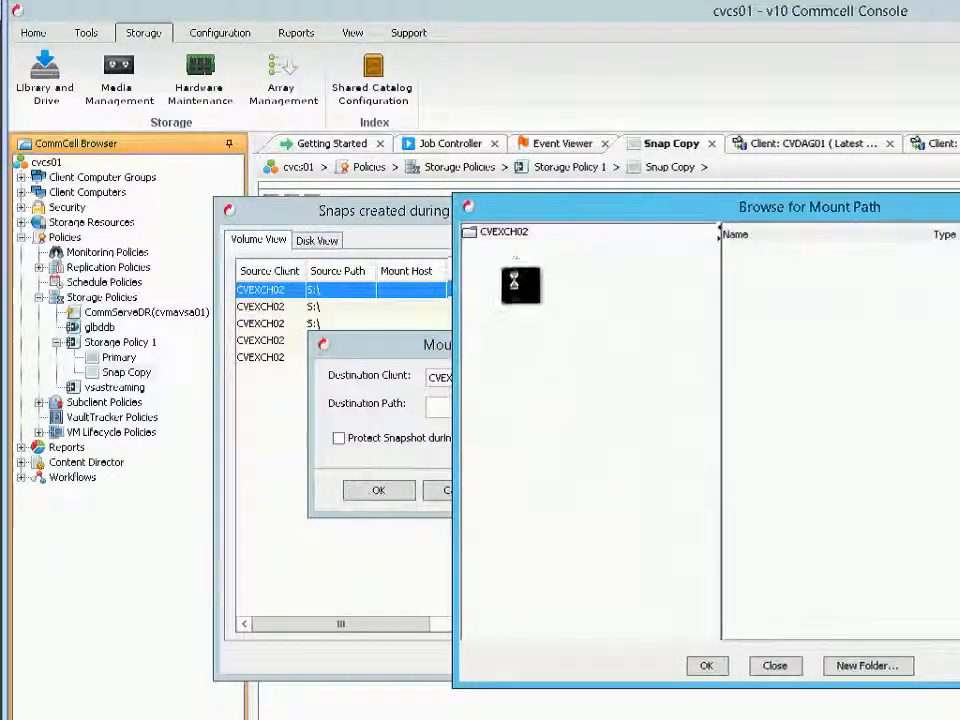
left_click(503, 261)
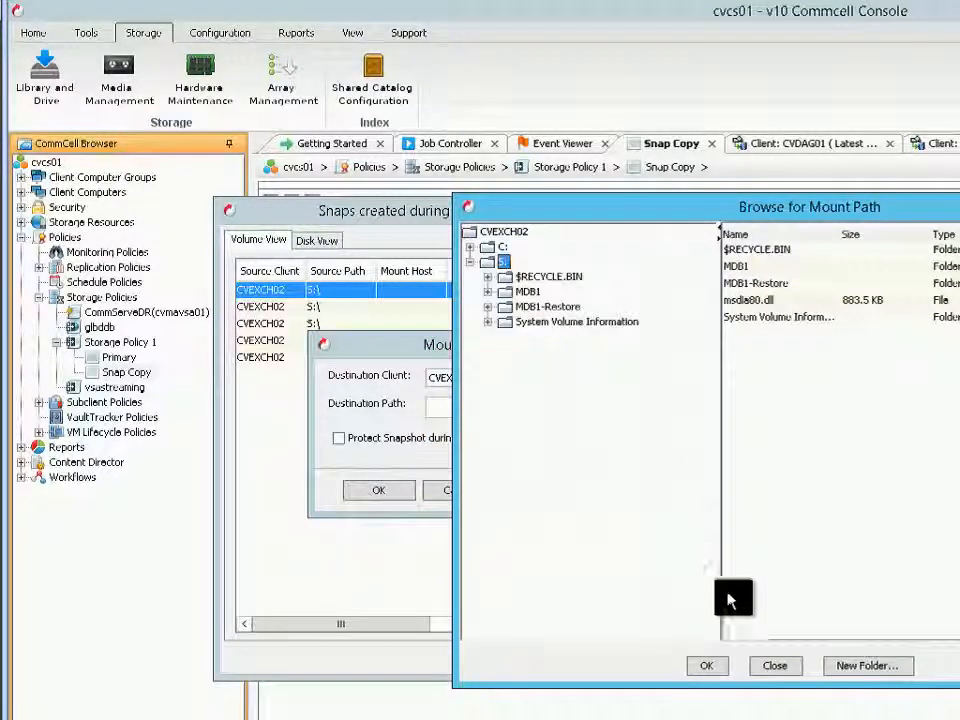
left_click(860, 666)
type("S")
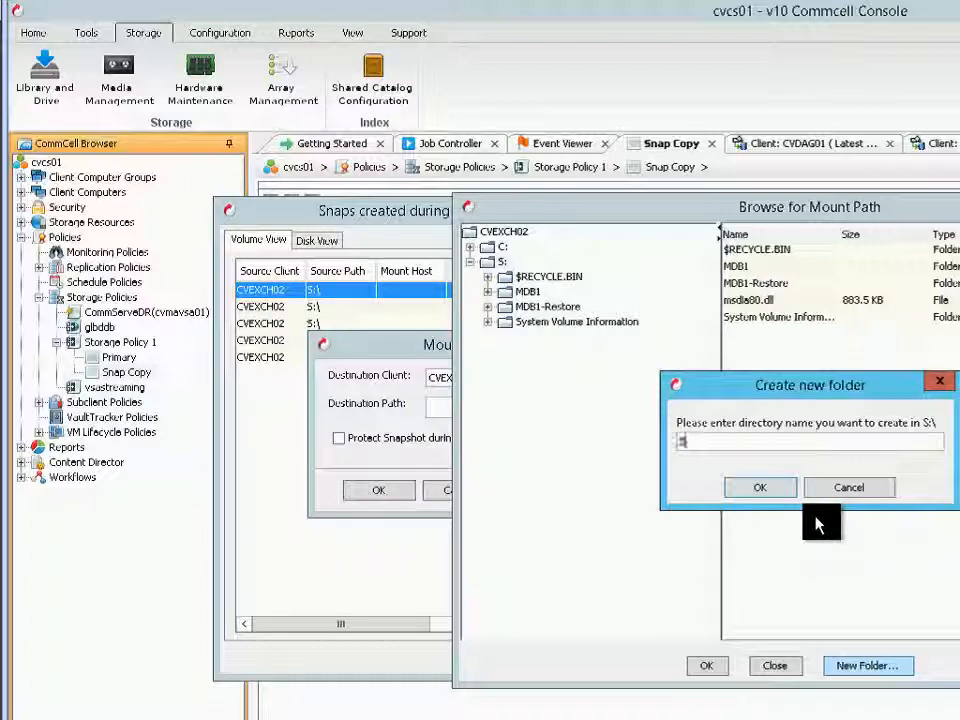
type("napMount")
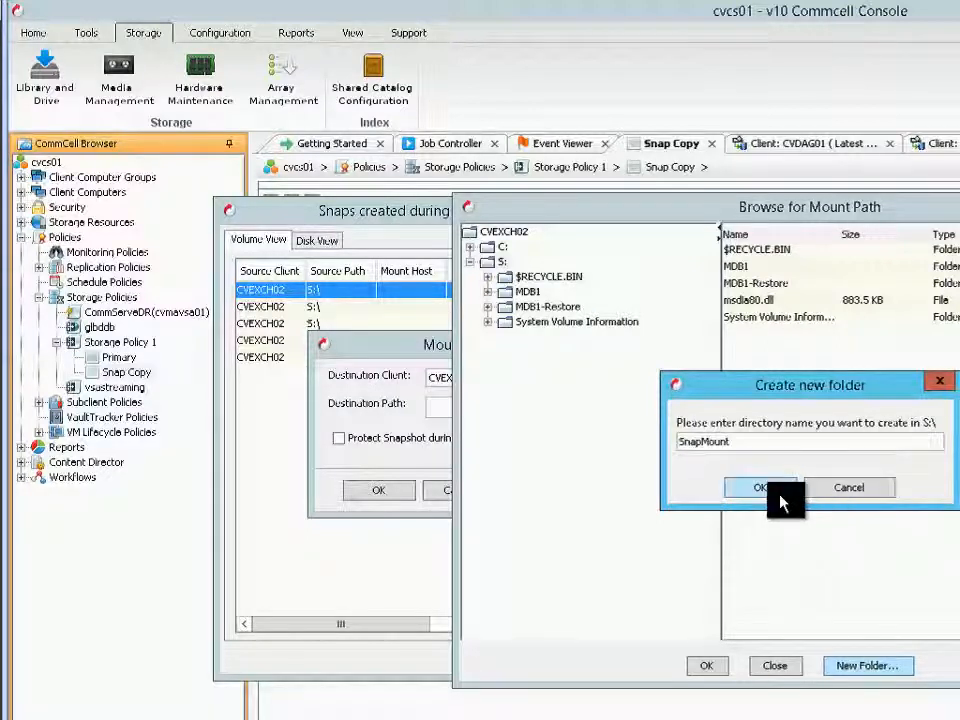
left_click(779, 494)
left_click(541, 321)
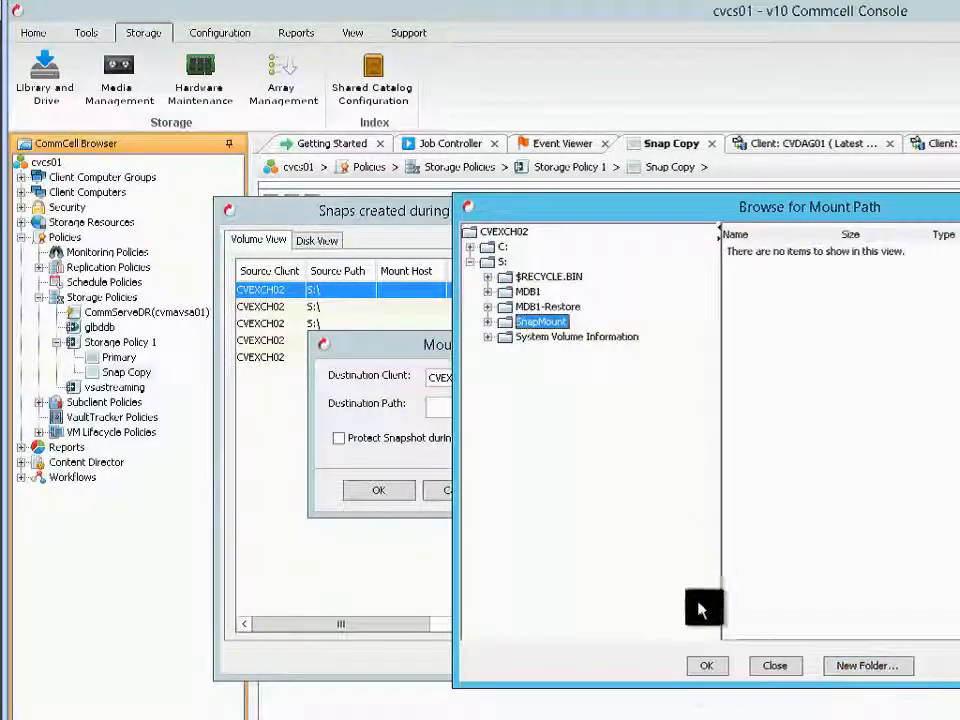
left_click(710, 668)
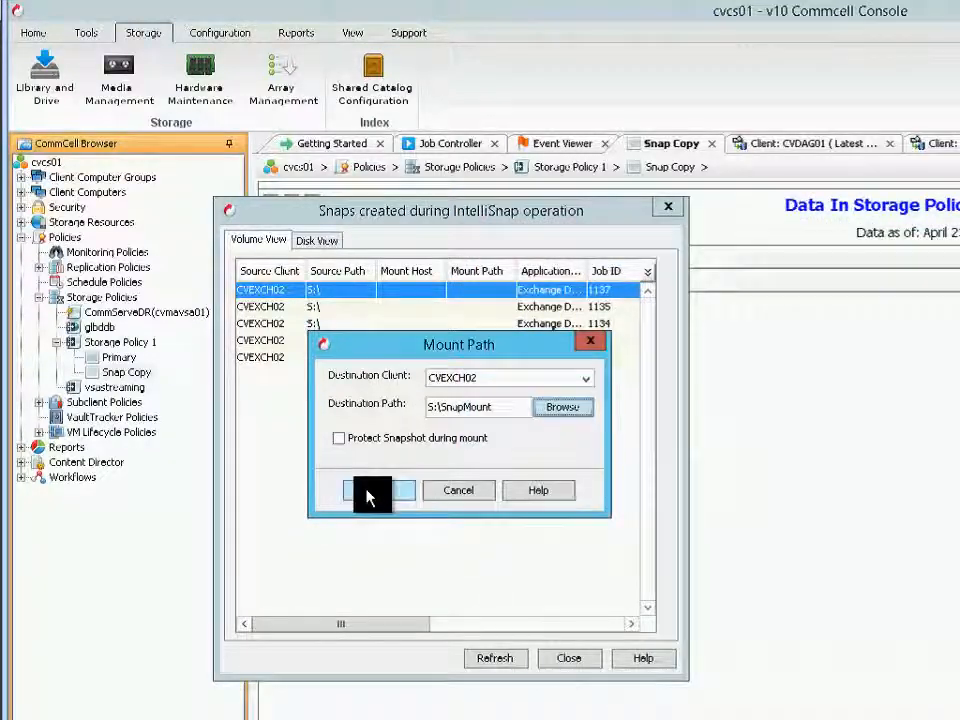
left_click(369, 495)
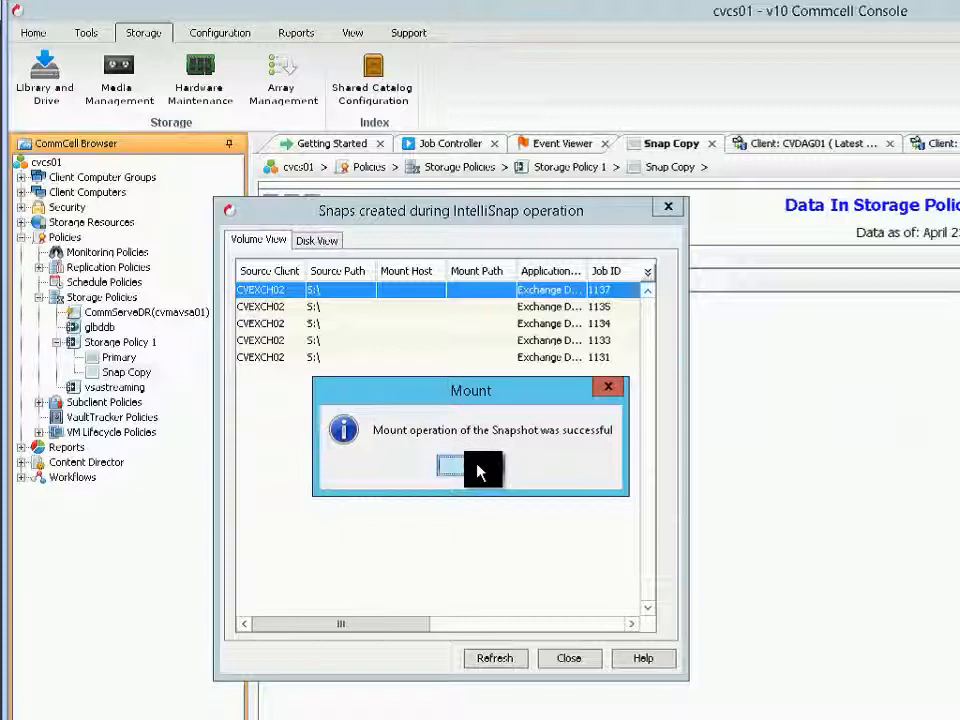
left_click(478, 470)
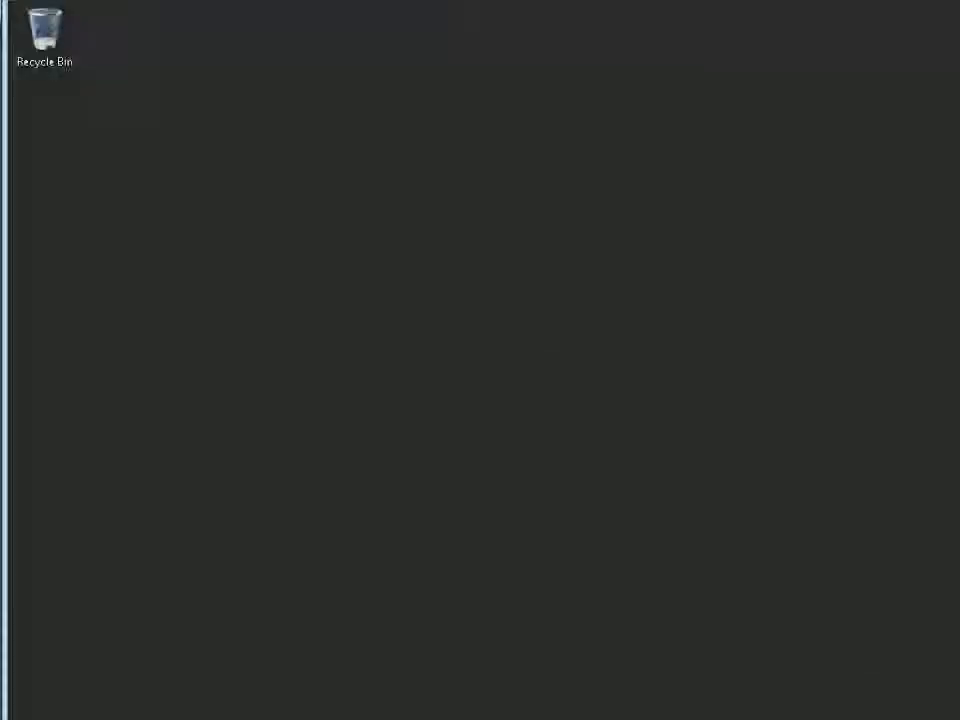
Switch to File Explorer and examine the MDB1 folder inside the volume mounted under S:\SnapMount.
key("super+e")
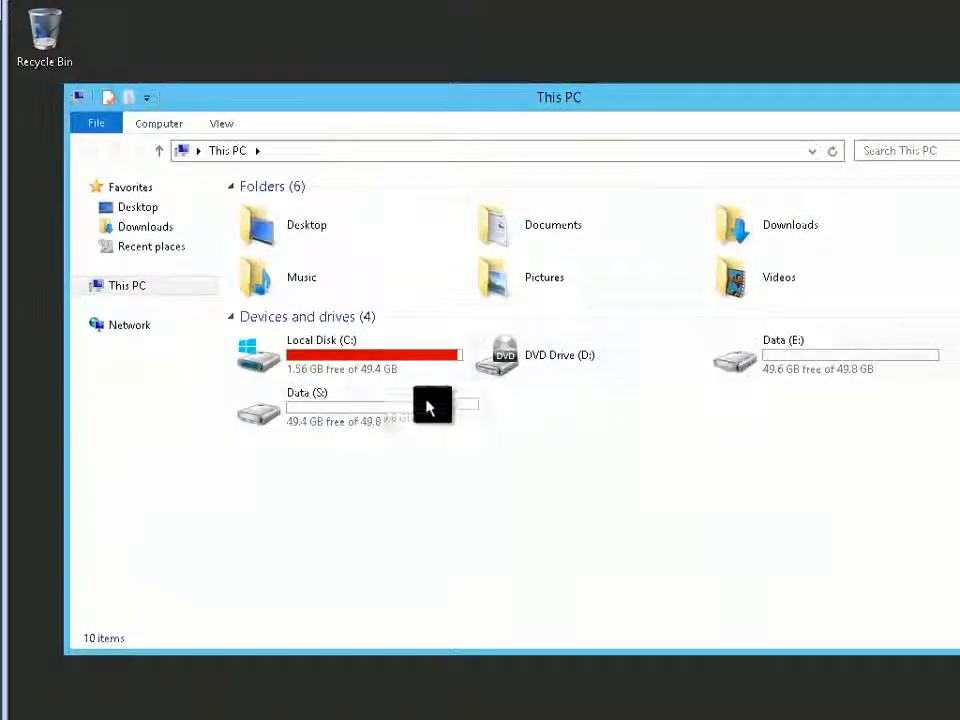
double_click(425, 408)
double_click(300, 250)
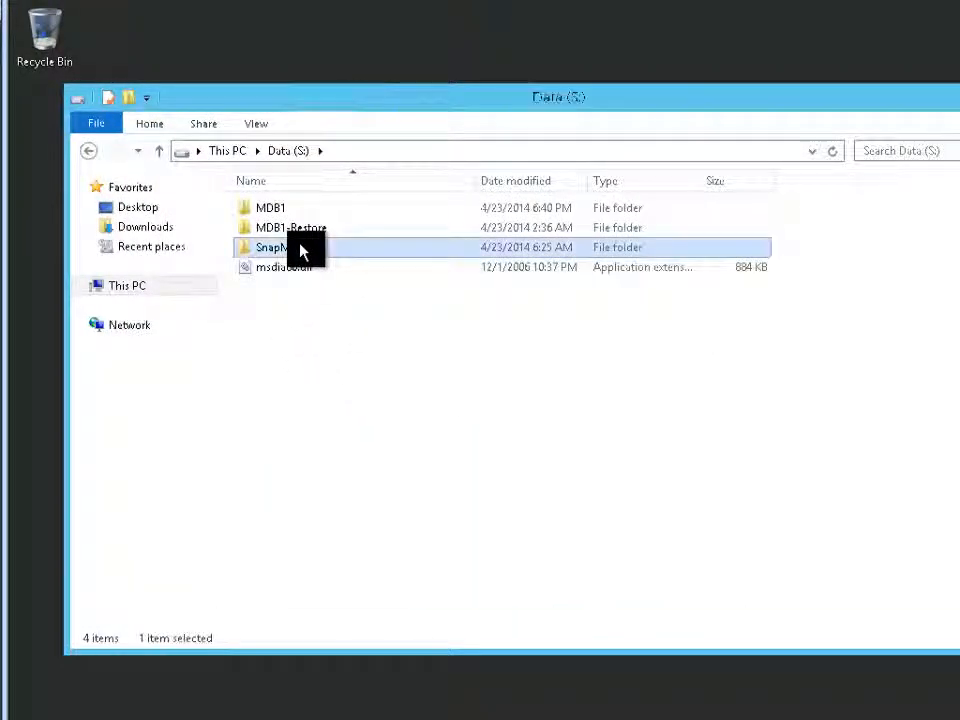
double_click(300, 209)
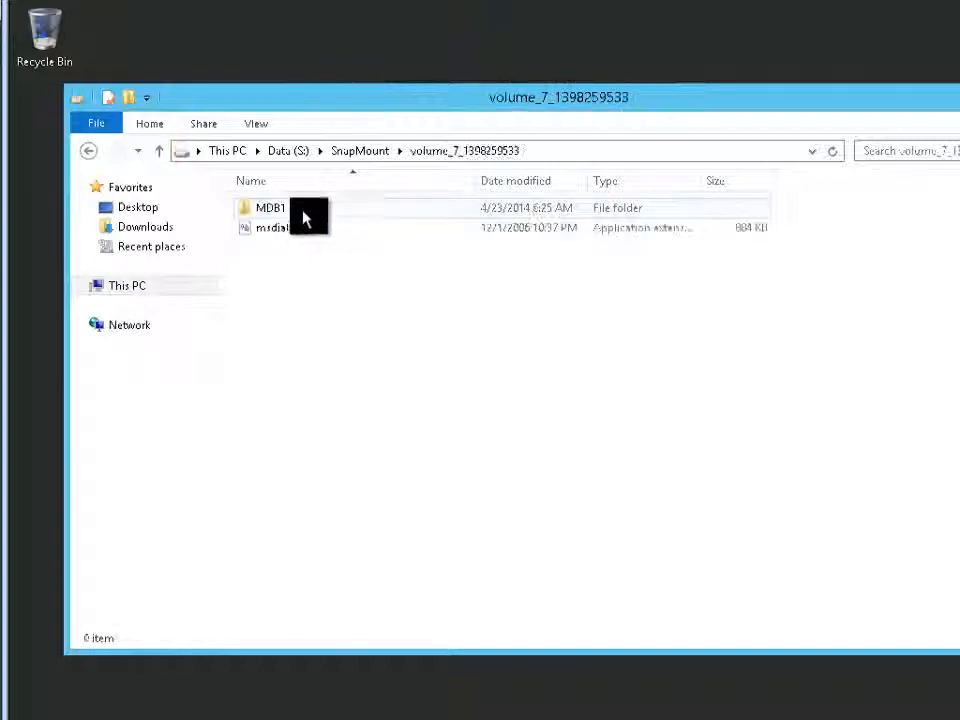
double_click(280, 208)
scroll(390, 315, "down", 3)
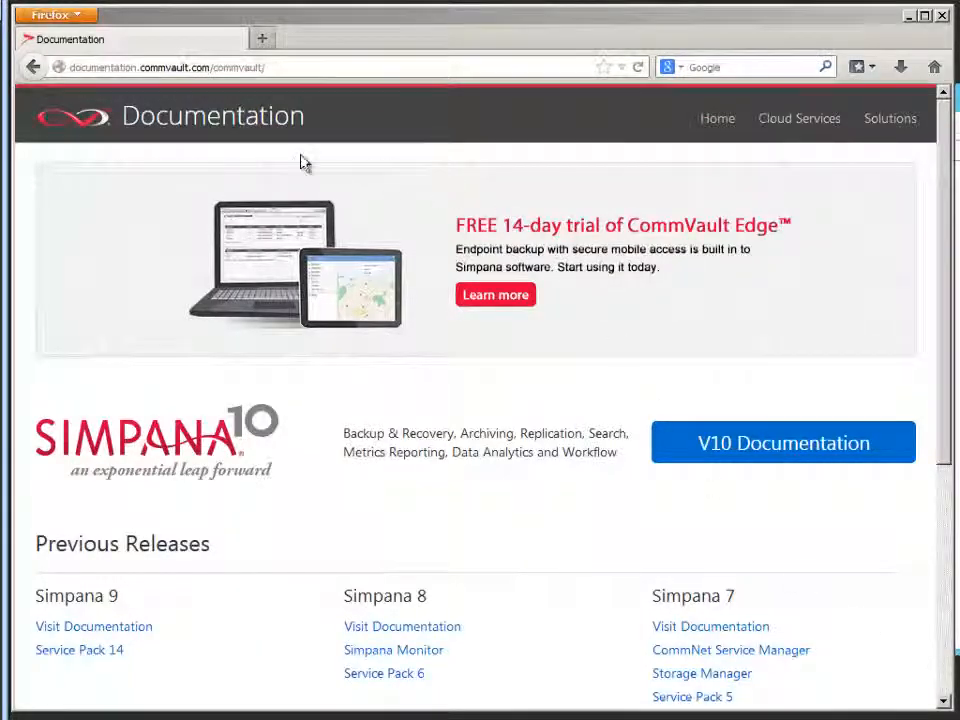
Switch to the CommVault documentation in Firefox and open the V10 Backup topics for Microsoft Exchange Database.
left_click(332, 66)
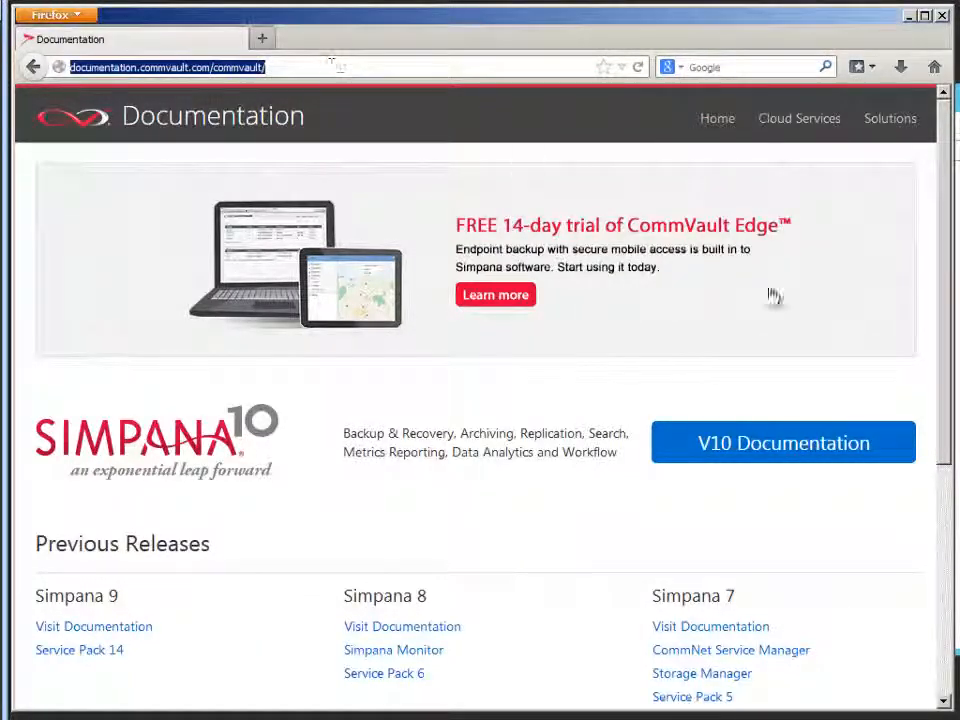
left_click(842, 454)
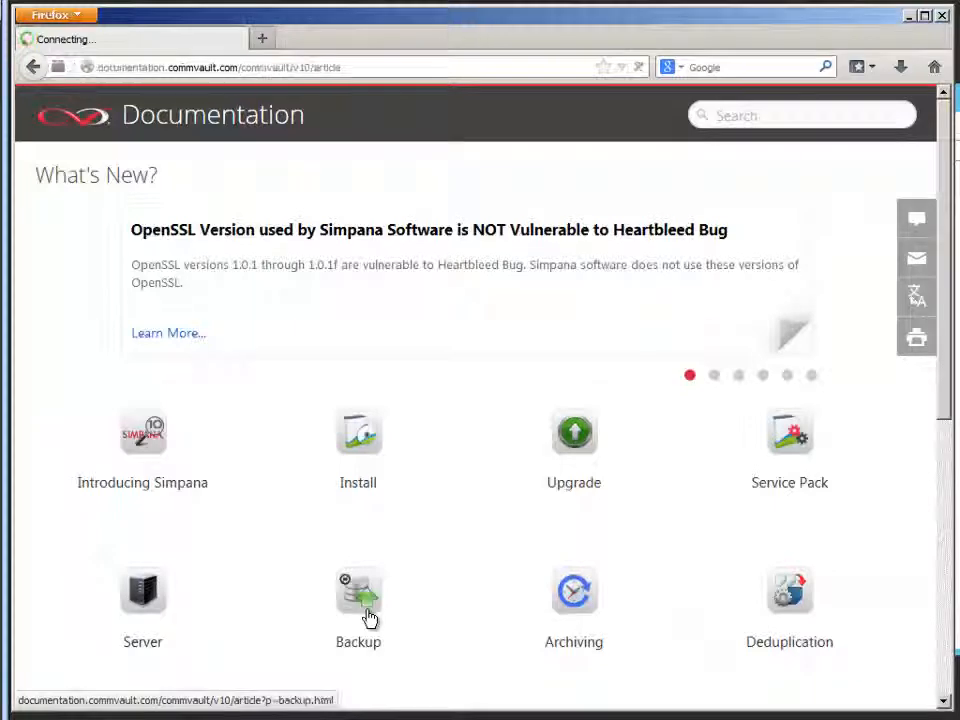
left_click(367, 617)
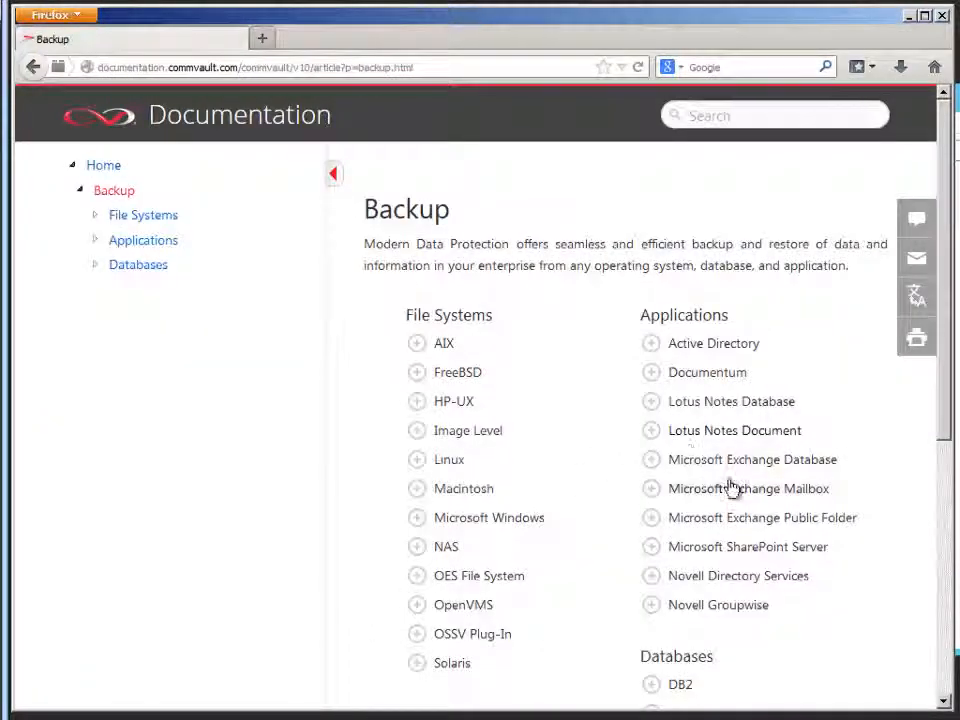
left_click(654, 466)
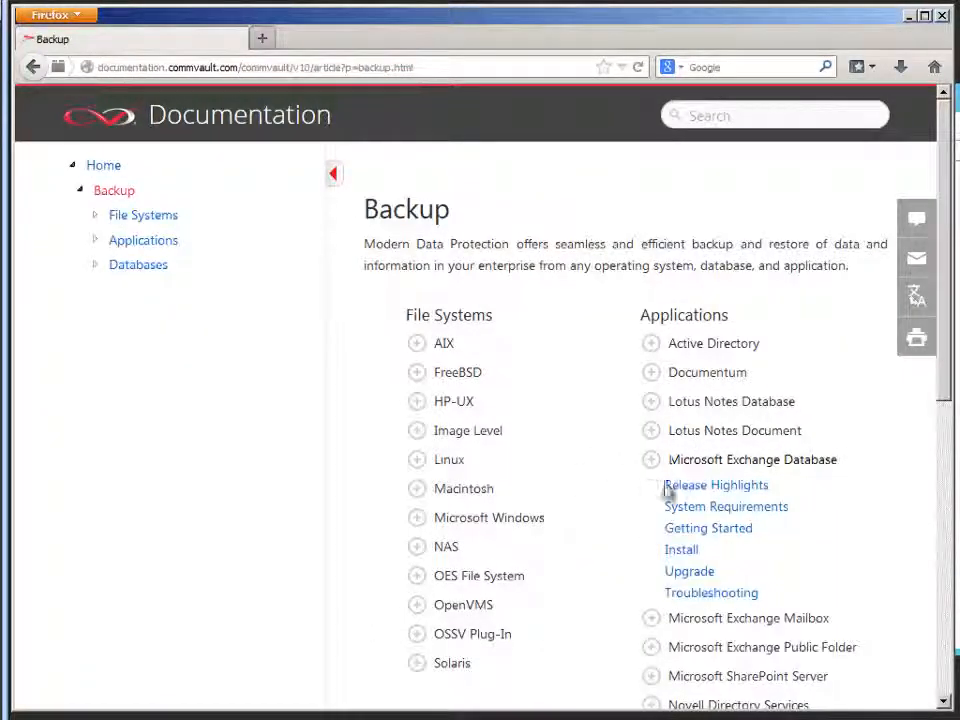